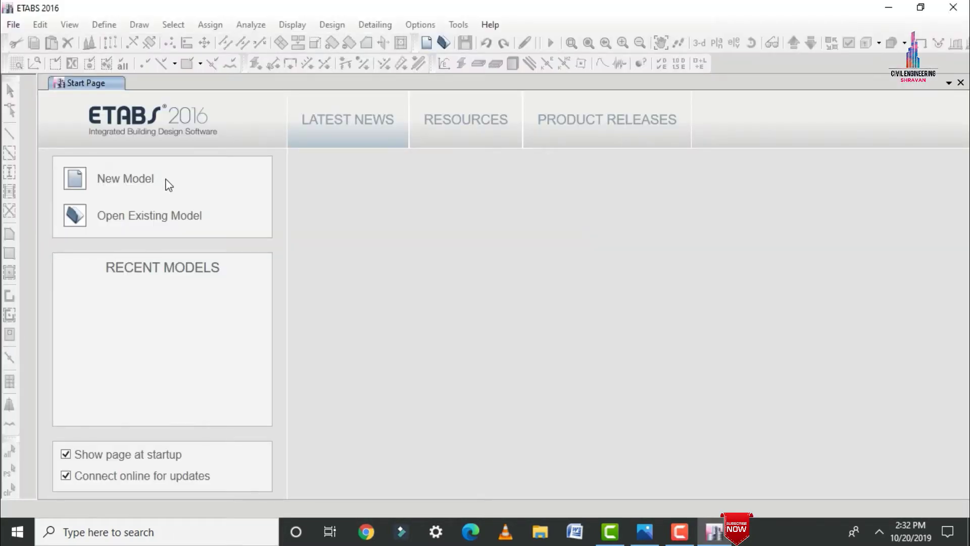
# Start a new model using built-in settings with Metric SI units, the Indian steel database, IS 800:2007 and IS 456:2000.
pyautogui.click(143, 182)
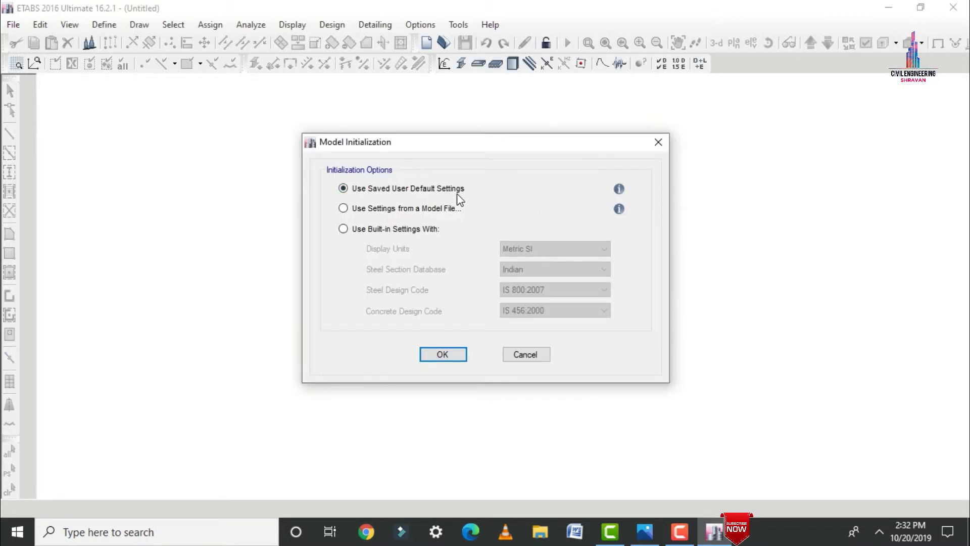
pyautogui.click(386, 229)
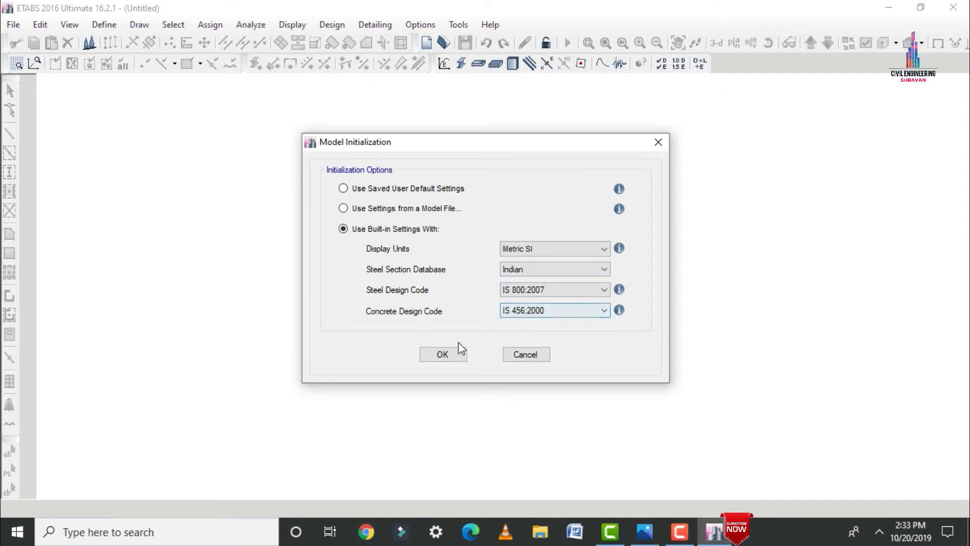
pyautogui.click(442, 353)
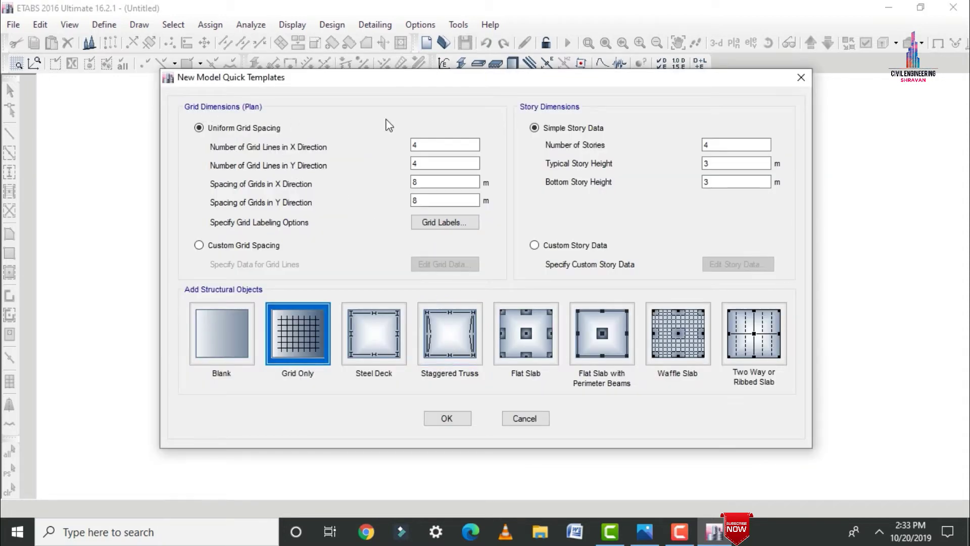
# Set the plan grid to 5 lines in X and 8 lines in Y, spaced 3 m in both directions.
pyautogui.click(424, 143)
pyautogui.doubleClick(424, 143)
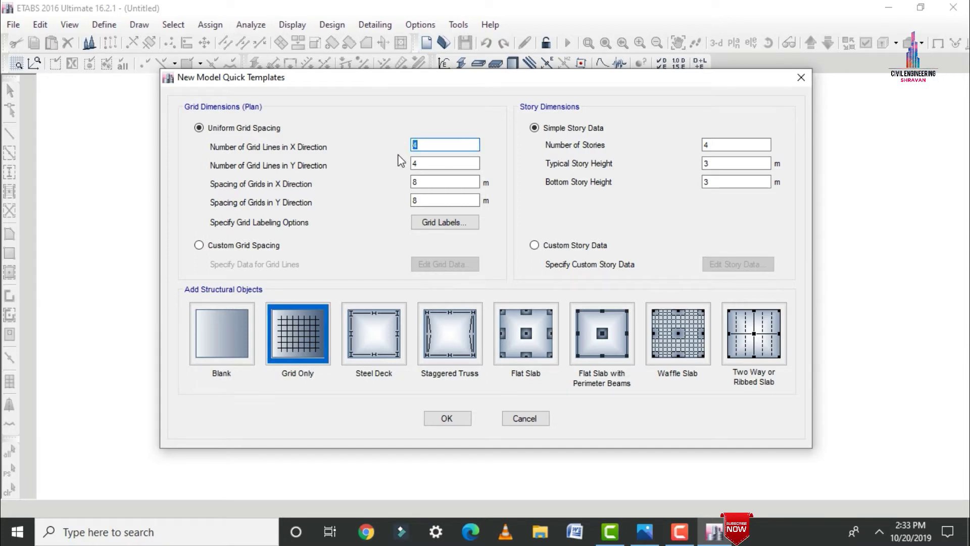
pyautogui.write('5')
pyautogui.press('Tab')
pyautogui.press('Tab')
pyautogui.press('Tab')
pyautogui.press('Tab')
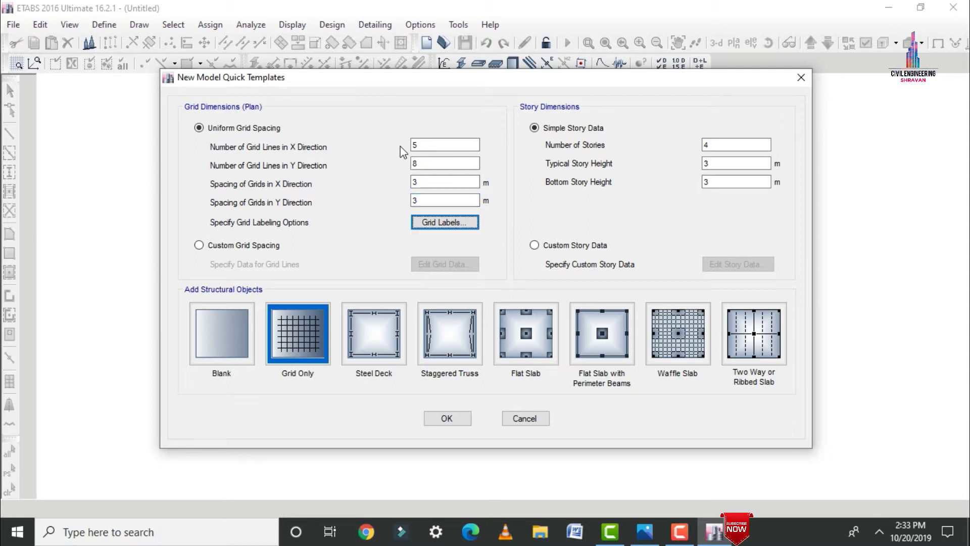
# Set the number of stories to 10 and create the model with the Grid Only template.
pyautogui.click(738, 146)
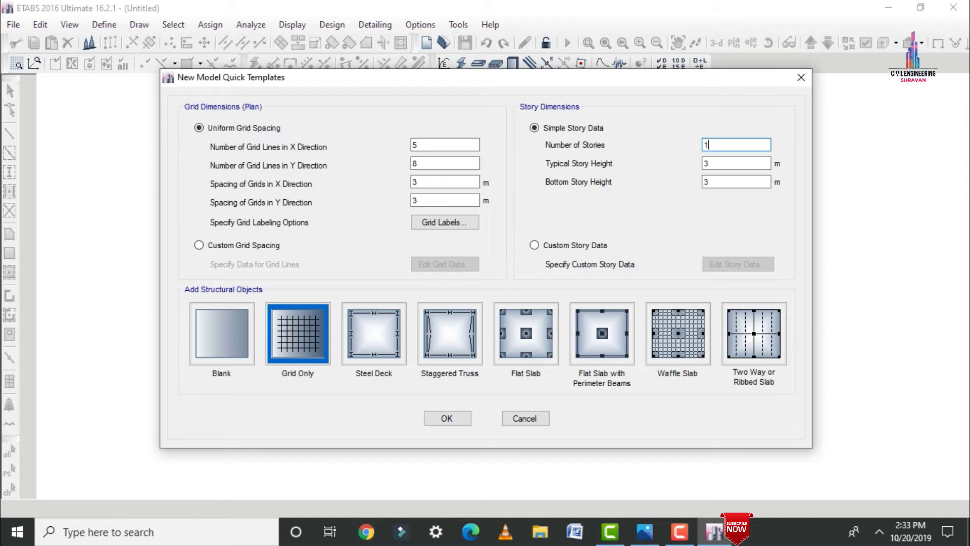
pyautogui.write('10')
pyautogui.click(299, 329)
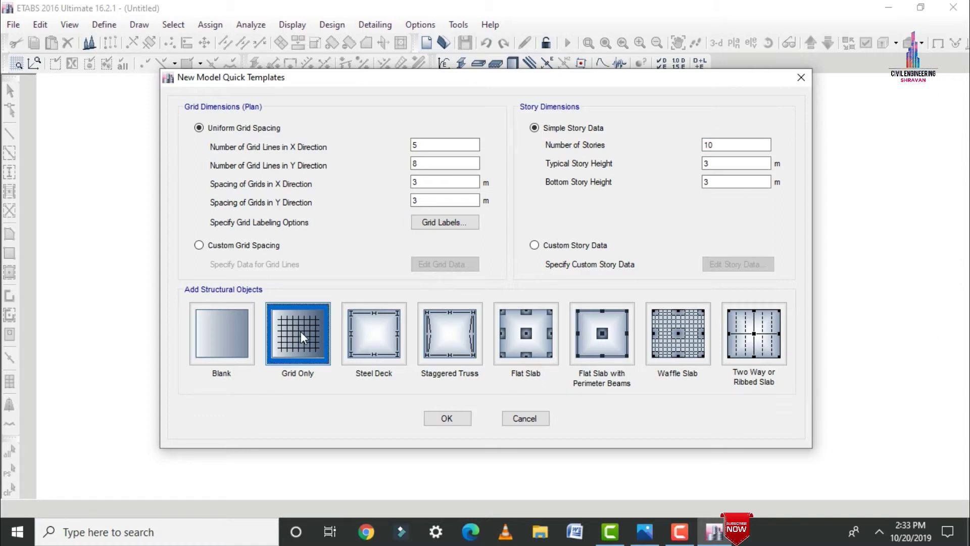
pyautogui.click(448, 420)
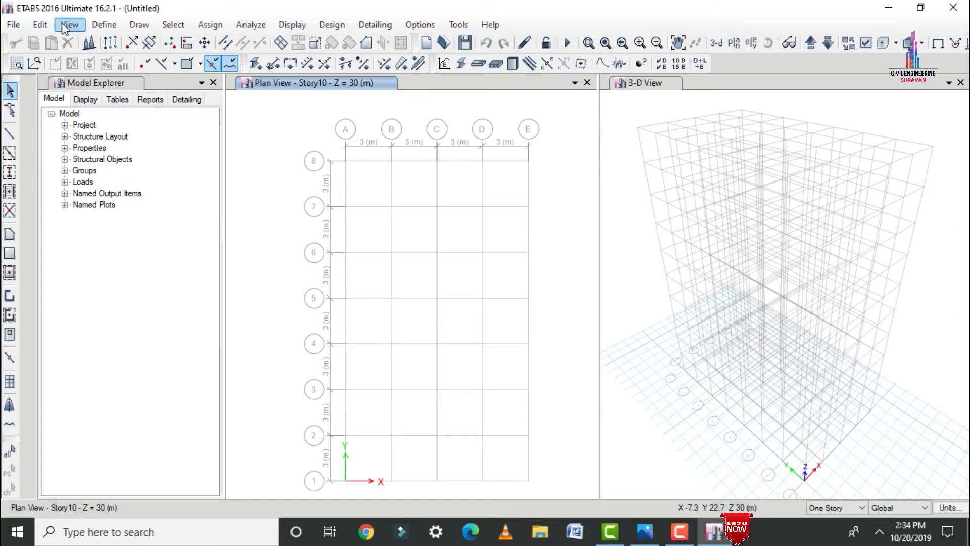
# Add a new concrete material for region India with the Indian standard and grade M30.
pyautogui.click(101, 24)
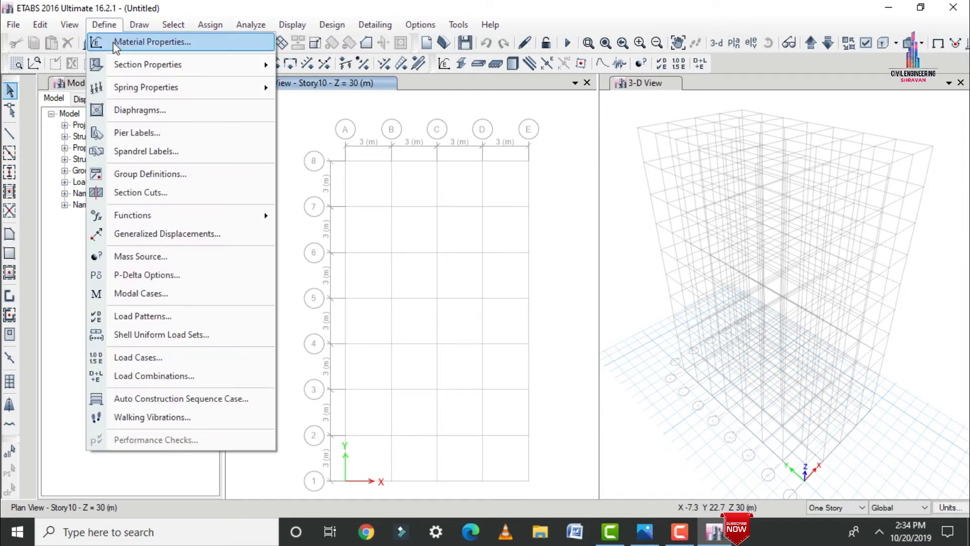
pyautogui.click(115, 42)
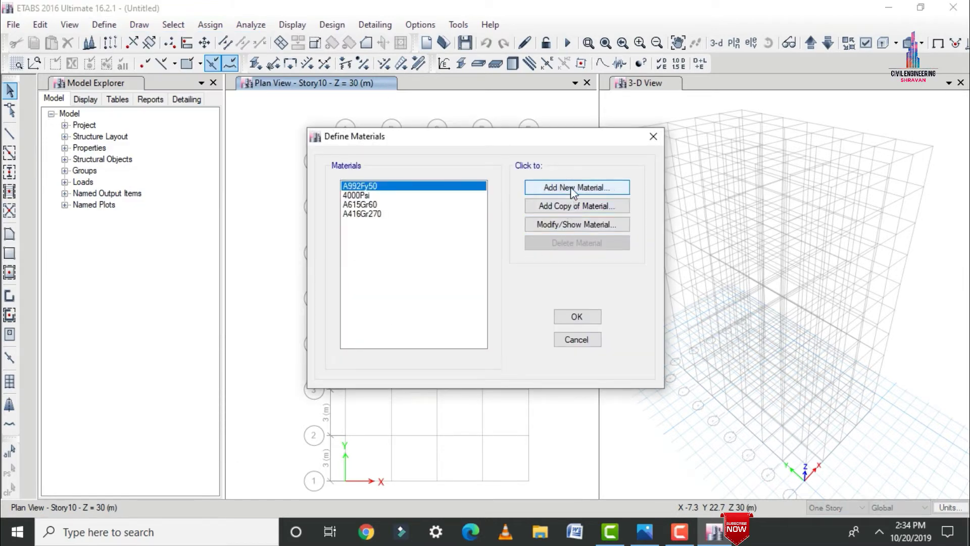
pyautogui.click(573, 190)
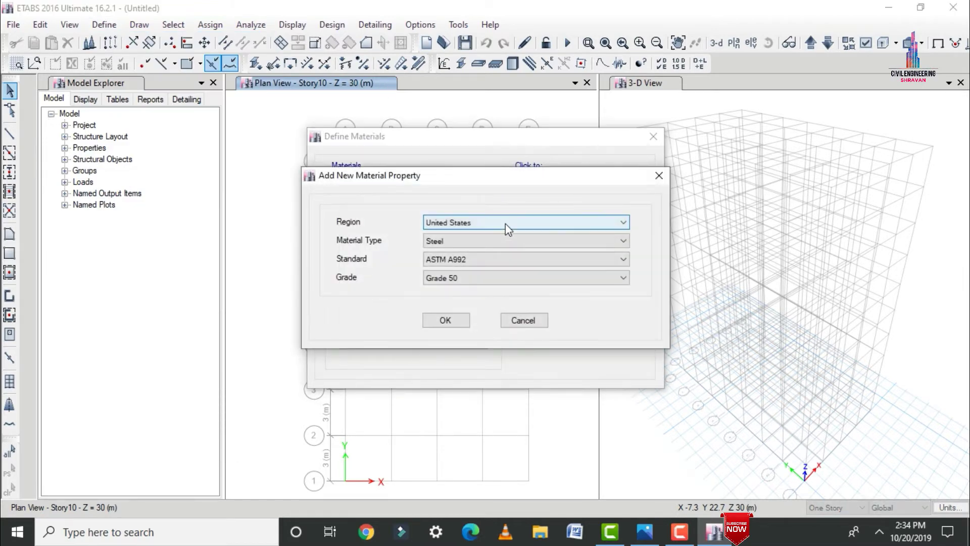
pyautogui.click(507, 224)
pyautogui.click(459, 254)
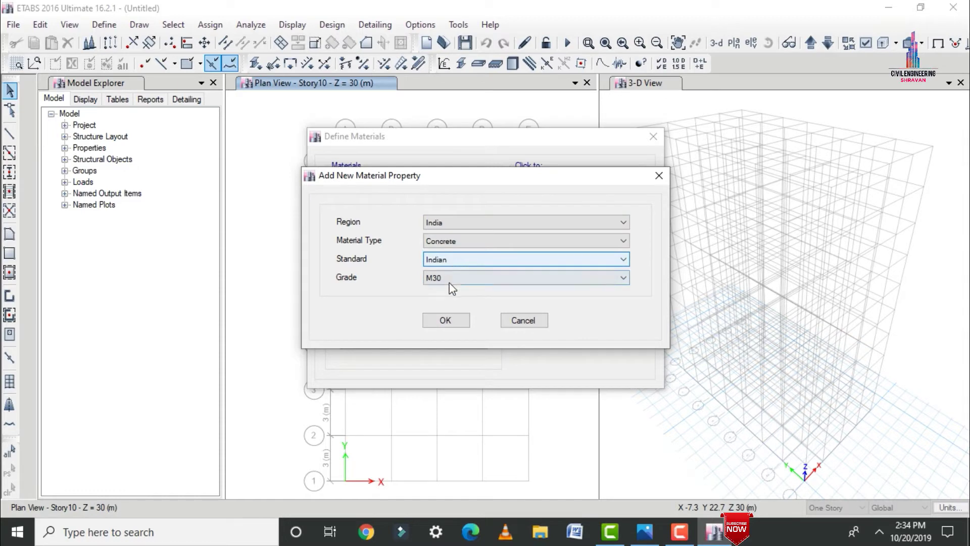
pyautogui.click(445, 319)
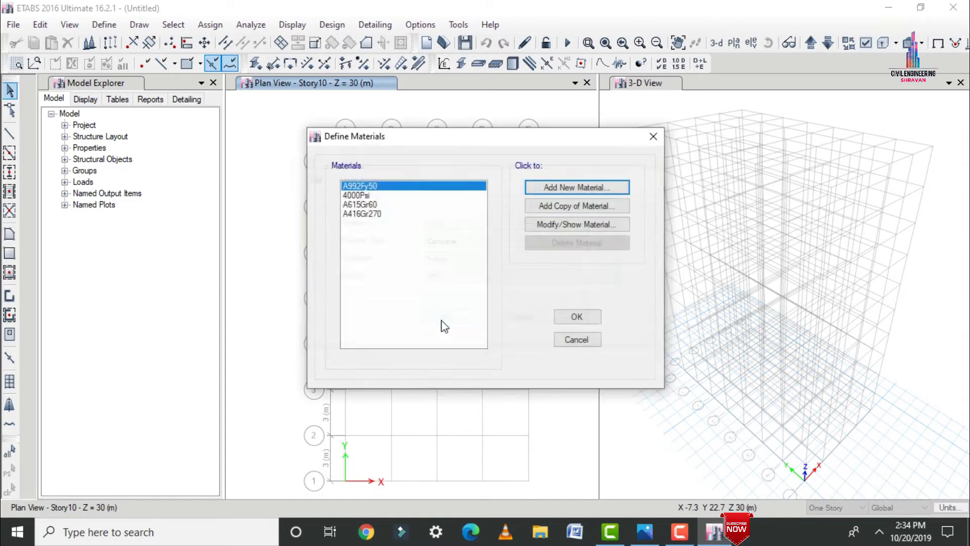
pyautogui.click(443, 449)
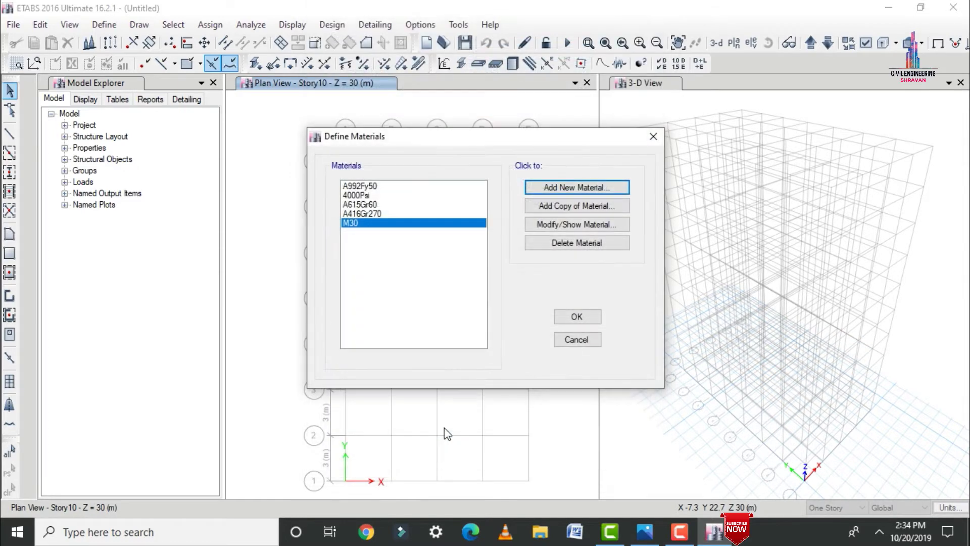
# Add a new Indian steel material based on grade Fe345 and name it Fe500.
pyautogui.click(559, 187)
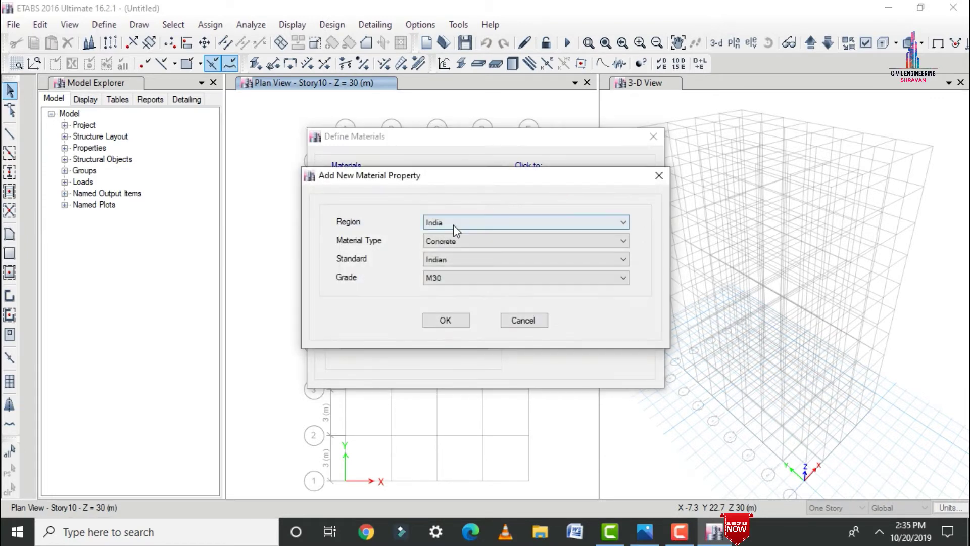
pyautogui.click(447, 241)
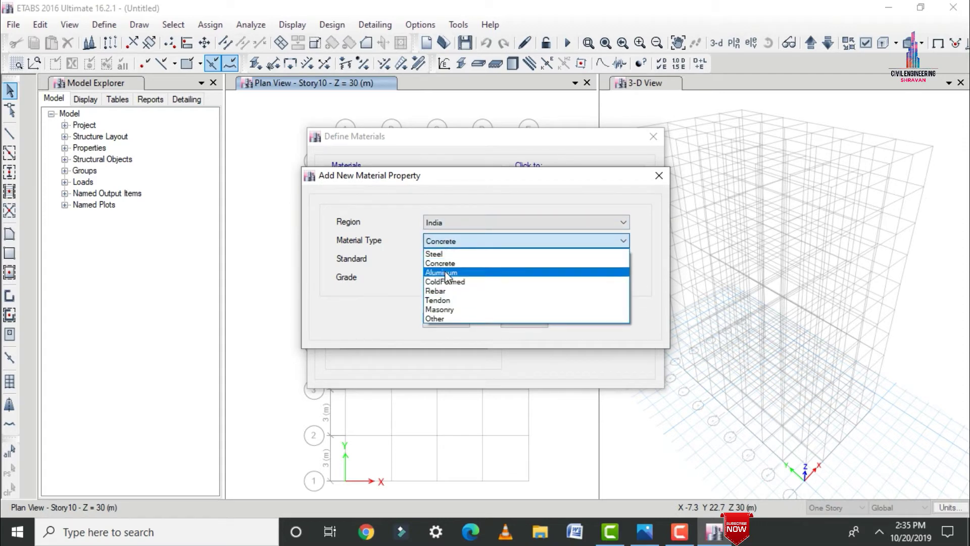
pyautogui.click(452, 263)
pyautogui.press('Up')
pyautogui.click(444, 320)
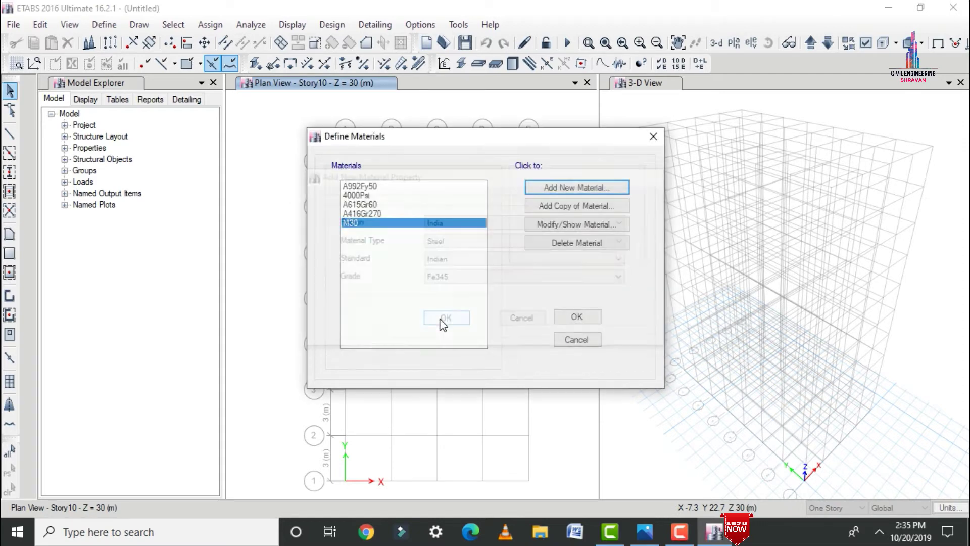
pyautogui.click(516, 46)
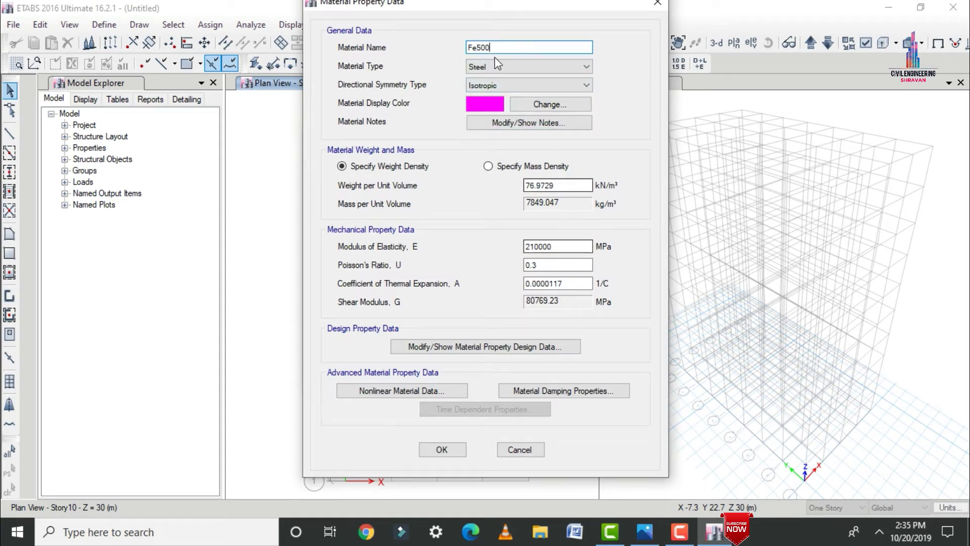
# Set the Fe500 minimum yield, minimum tensile, effective yield and effective tensile strengths to 500 MPa each and accept the material definitions.
pyautogui.click(458, 348)
pyautogui.click(552, 225)
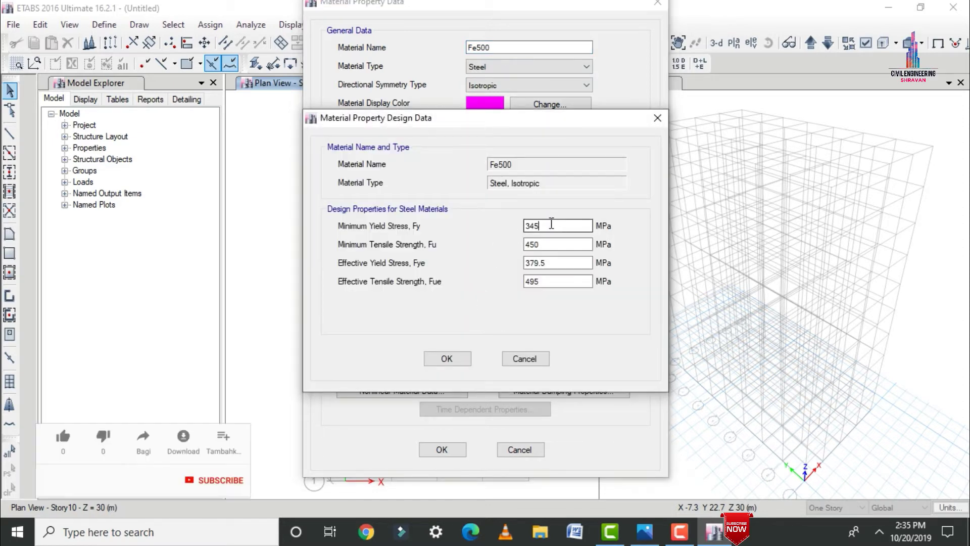
pyautogui.doubleClick(551, 225)
pyautogui.write('500')
pyautogui.press('Tab')
pyautogui.write('500')
pyautogui.press('Tab')
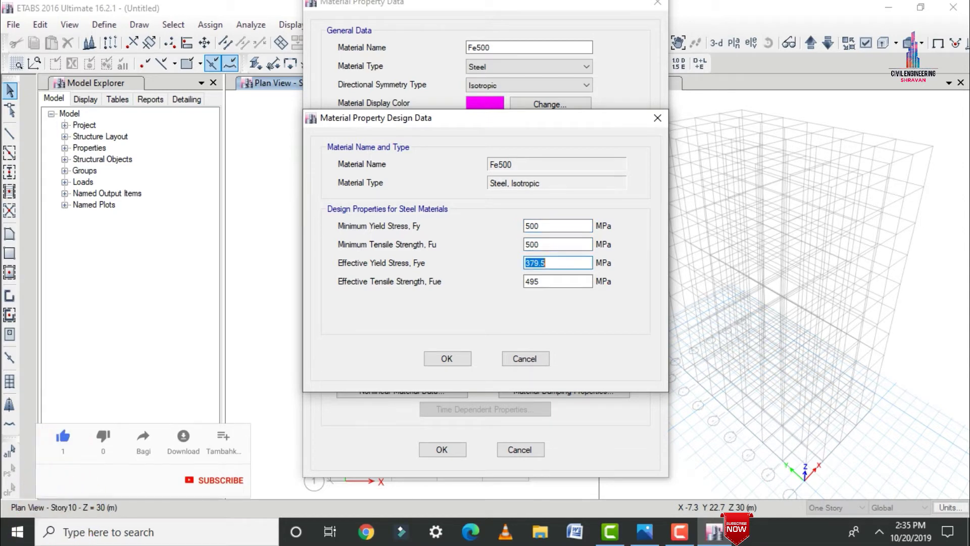
pyautogui.write('500')
pyautogui.press('Tab')
pyautogui.write('500')
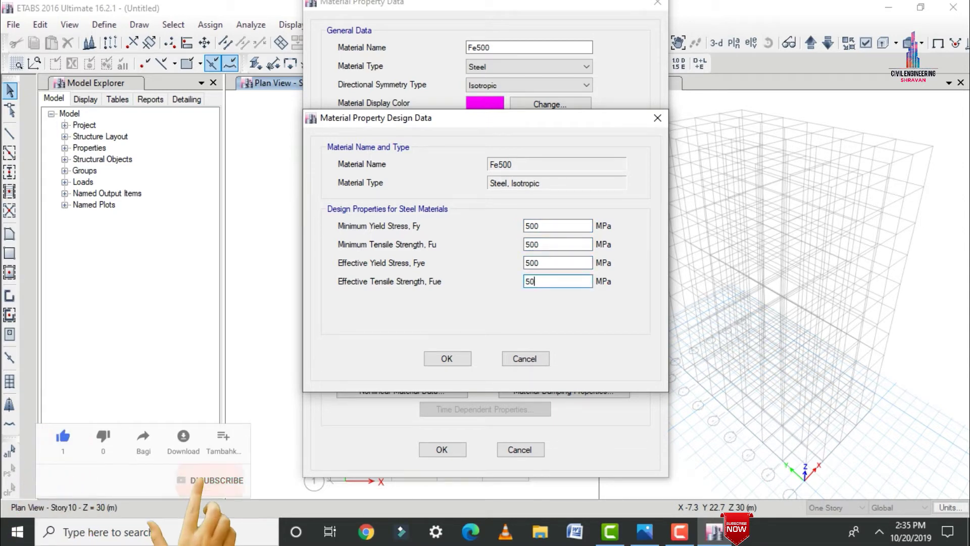
pyautogui.click(453, 363)
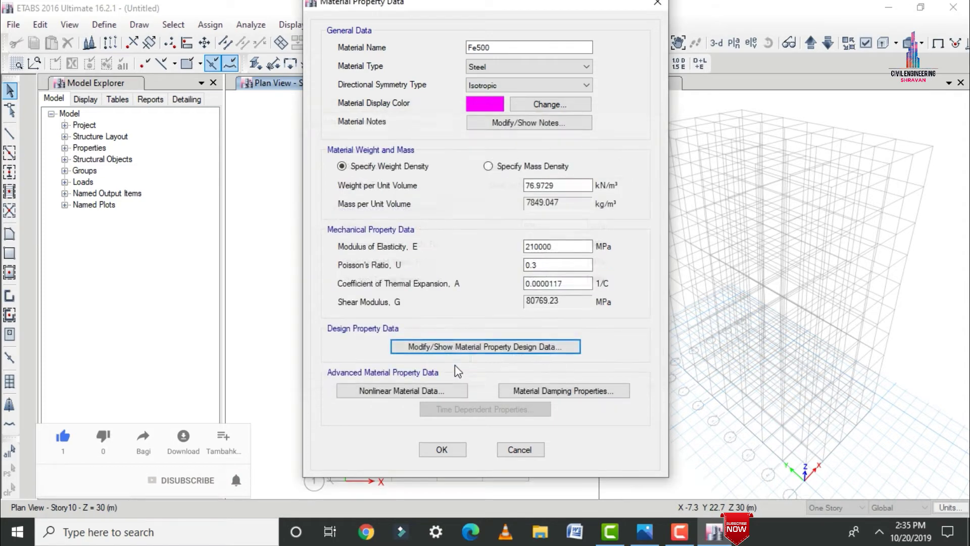
pyautogui.click(441, 450)
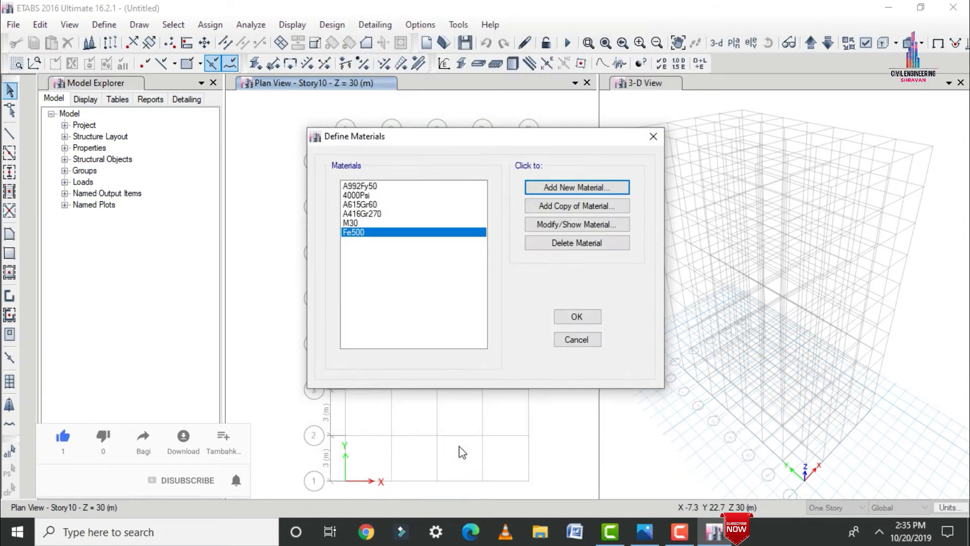
pyautogui.click(576, 318)
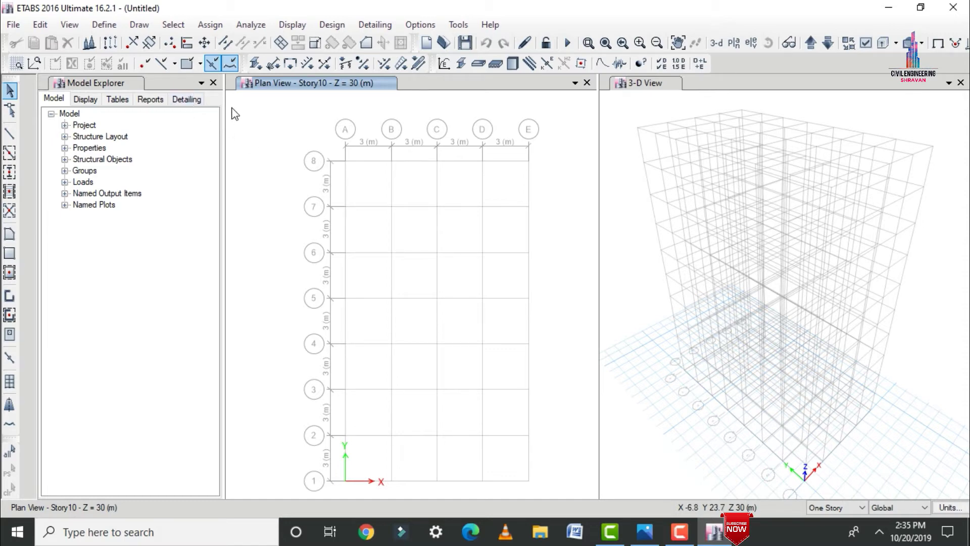
# Delete all default frame sections from A-CompBm to SteelCol, keeping only ISLB600 and ISWB550.
pyautogui.click(105, 25)
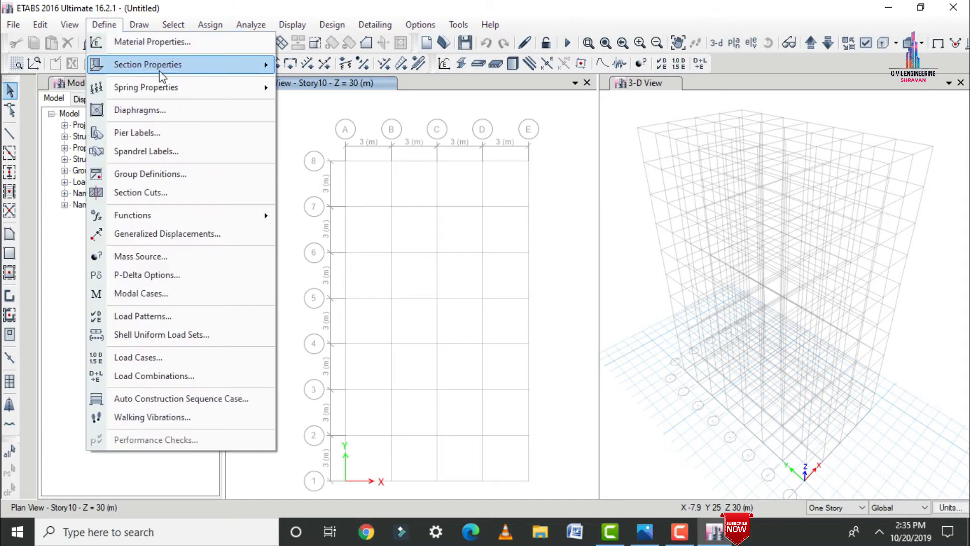
pyautogui.moveTo(161, 73)
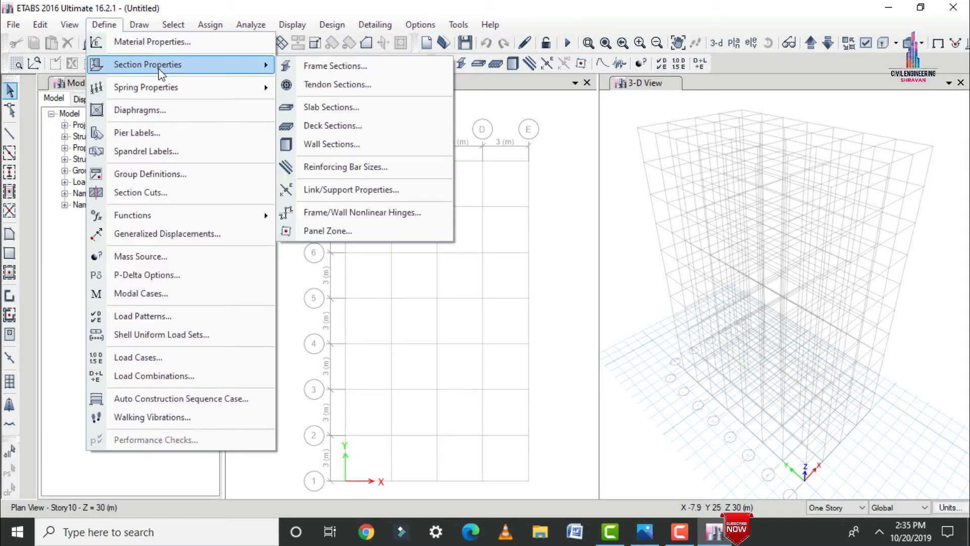
pyautogui.click(332, 71)
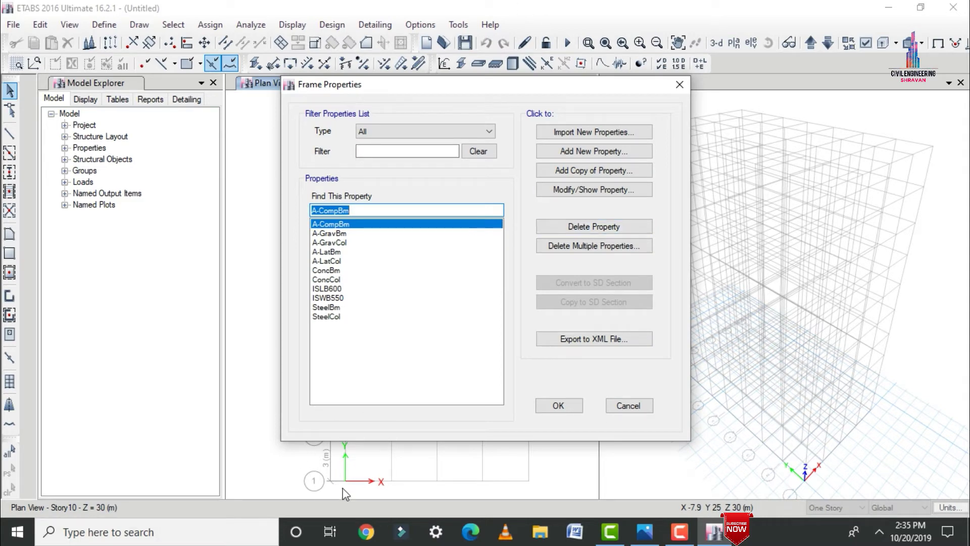
pyautogui.click(597, 248)
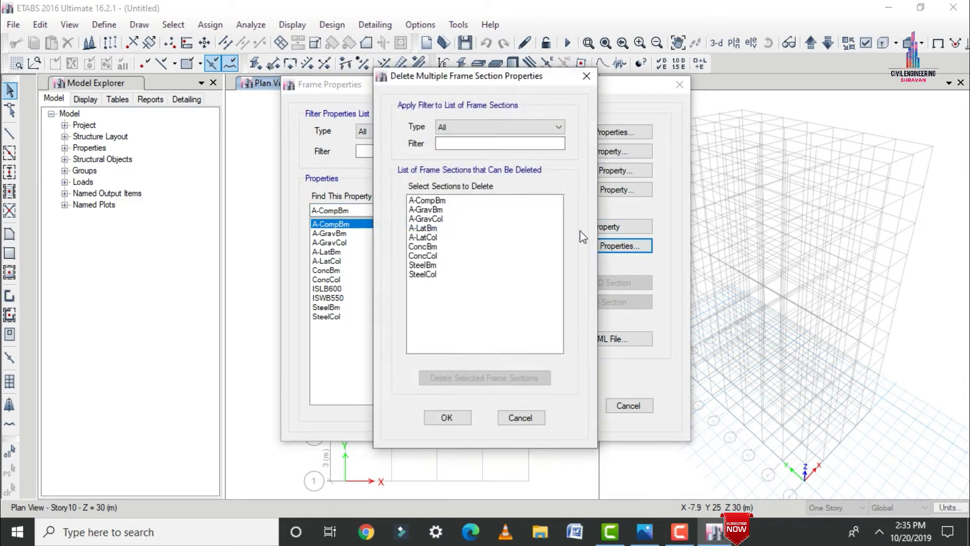
pyautogui.click(447, 200)
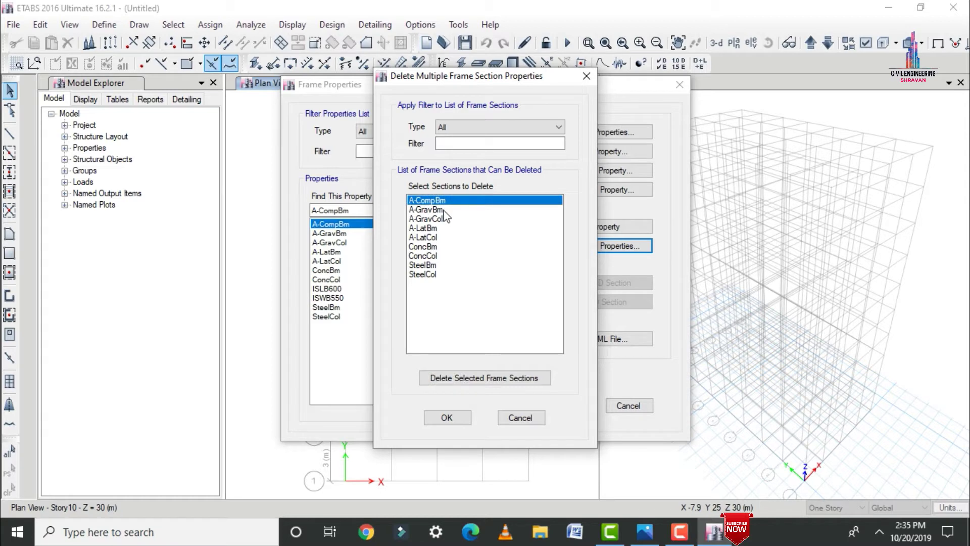
pyautogui.keyDown('ctrl'); pyautogui.click(444, 209); pyautogui.keyUp('ctrl')
pyautogui.keyDown('ctrl'); pyautogui.click(438, 219); pyautogui.keyUp('ctrl')
pyautogui.keyDown('ctrl'); pyautogui.click(436, 228); pyautogui.keyUp('ctrl')
pyautogui.keyDown('ctrl'); pyautogui.click(434, 237); pyautogui.keyUp('ctrl')
pyautogui.keyDown('ctrl'); pyautogui.click(432, 246); pyautogui.keyUp('ctrl')
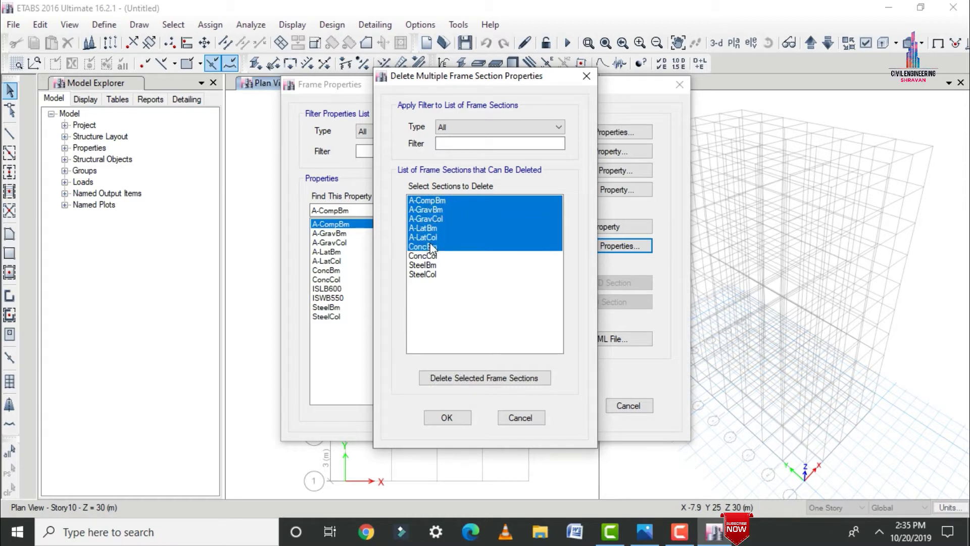
pyautogui.keyDown('ctrl'); pyautogui.click(431, 256); pyautogui.keyUp('ctrl')
pyautogui.keyDown('ctrl'); pyautogui.click(428, 265); pyautogui.keyUp('ctrl')
pyautogui.keyDown('ctrl'); pyautogui.click(428, 274); pyautogui.keyUp('ctrl')
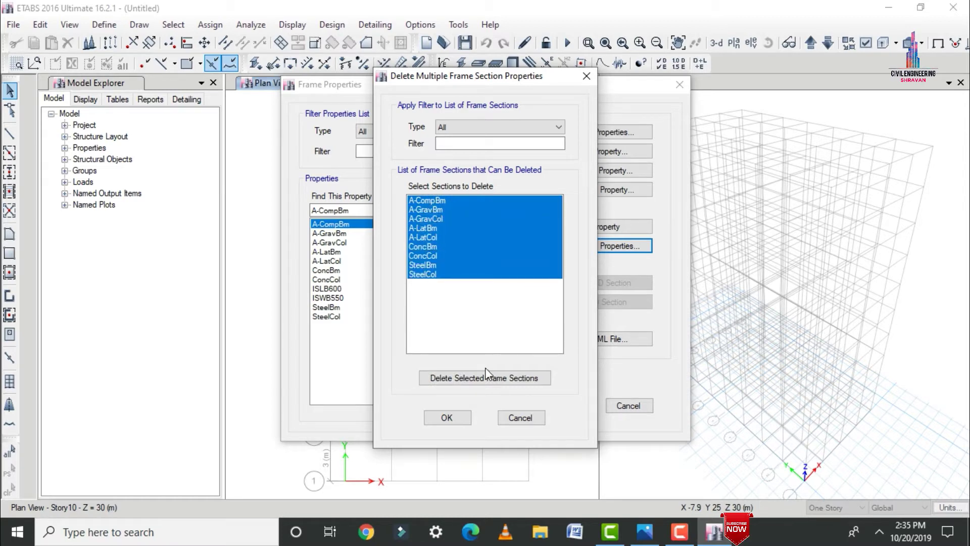
pyautogui.click(474, 377)
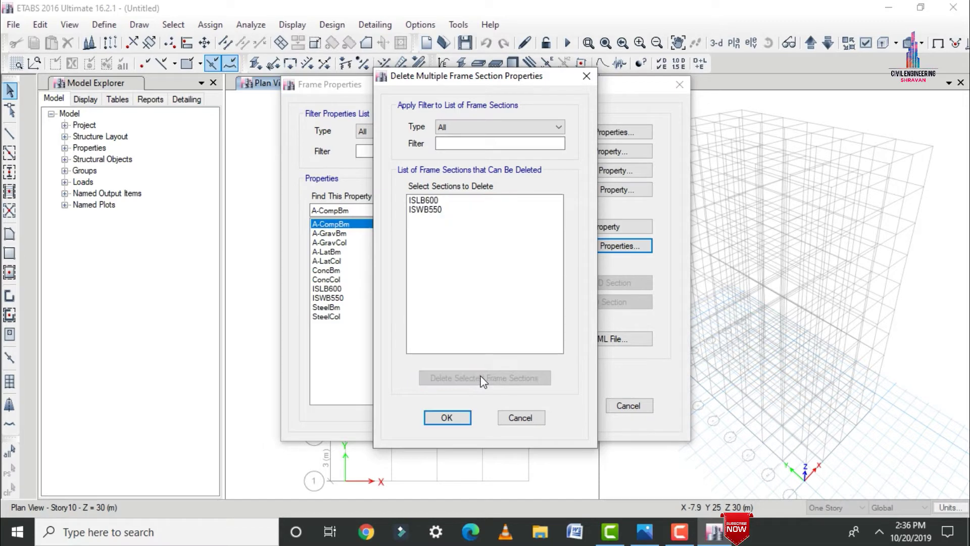
pyautogui.click(453, 417)
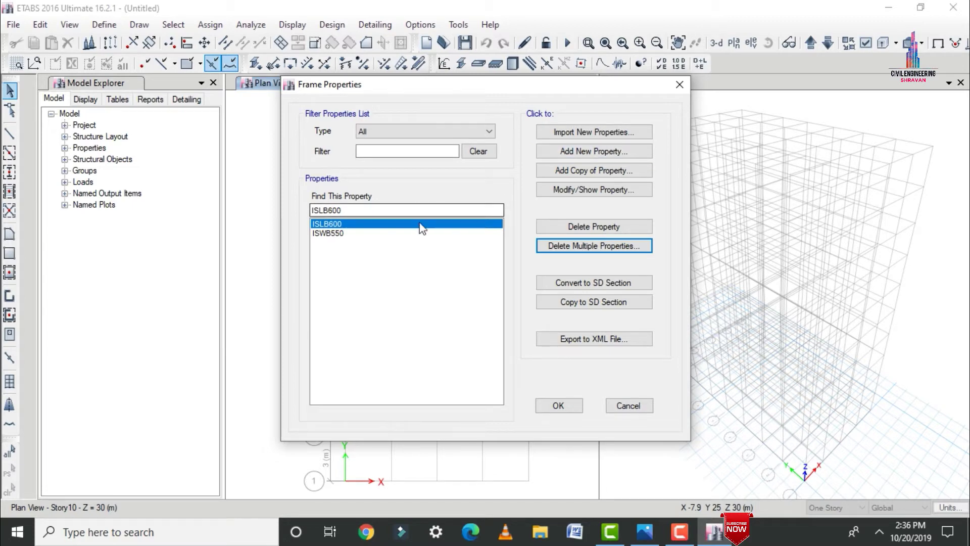
# Add a new rectangular concrete frame section named C0.5X0.35 with material M30.
pyautogui.click(570, 155)
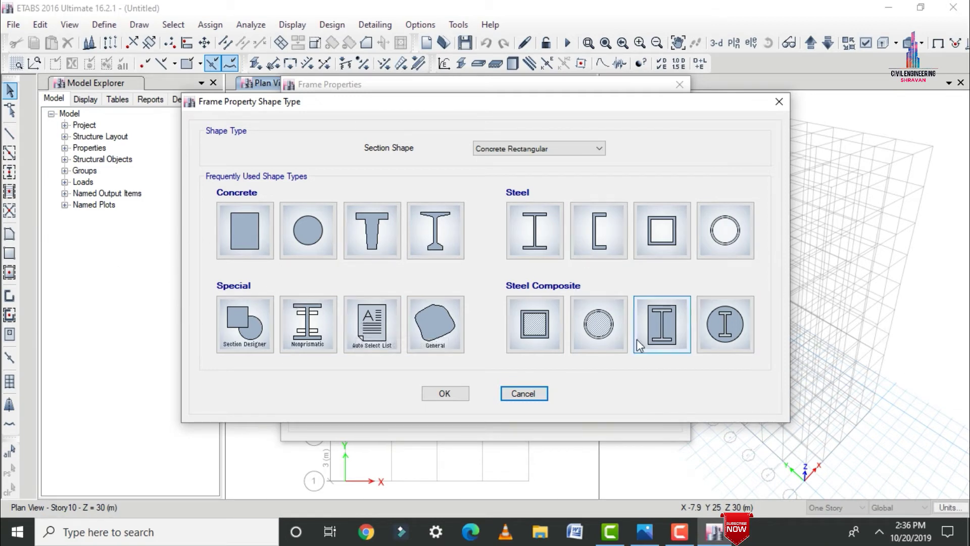
pyautogui.click(231, 220)
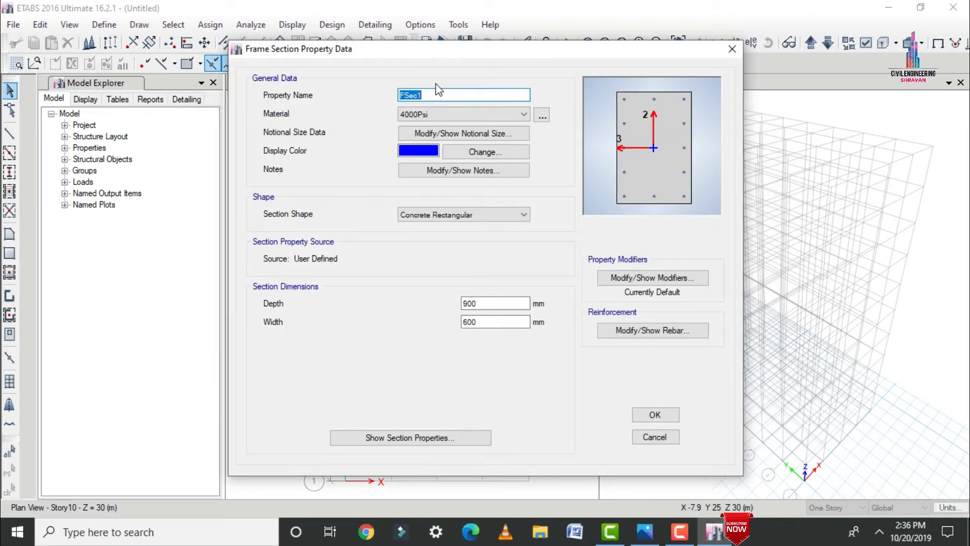
pyautogui.write('C0.5X0.35')
pyautogui.click(457, 115)
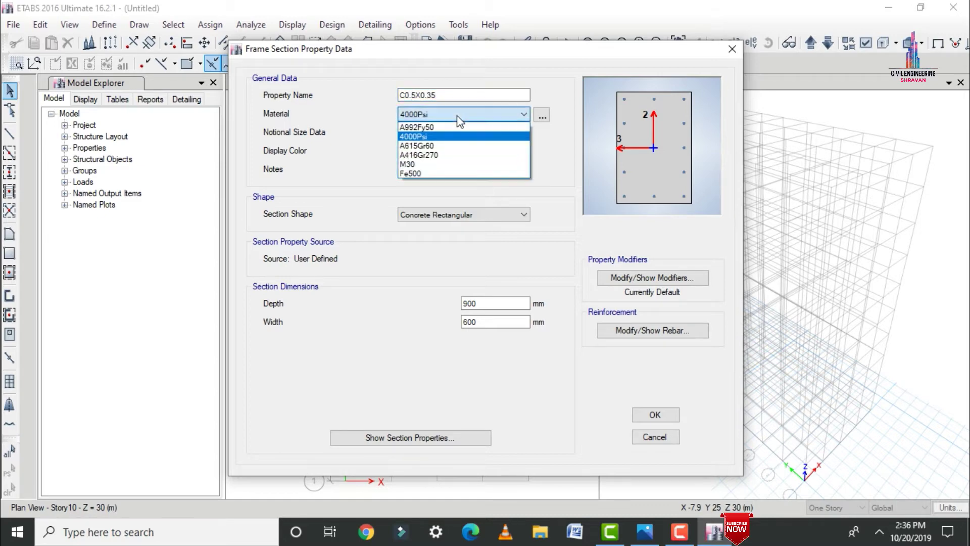
pyautogui.click(423, 165)
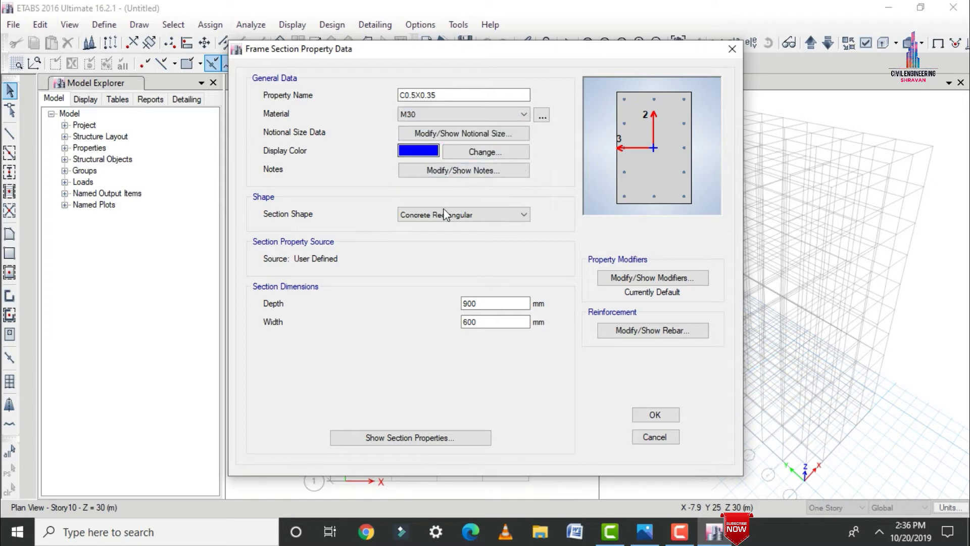
# Set the C0.5X0.35 section's depth to 500 mm and its width to 350 mm.
pyautogui.moveTo(489, 302); pyautogui.dragTo(447, 302)
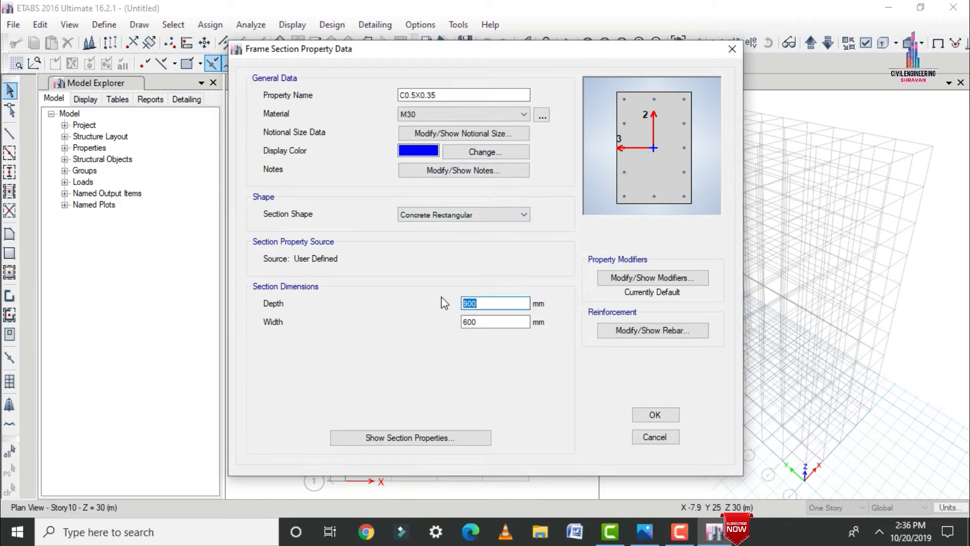
pyautogui.write('500')
pyautogui.press('Tab')
pyautogui.write('3')
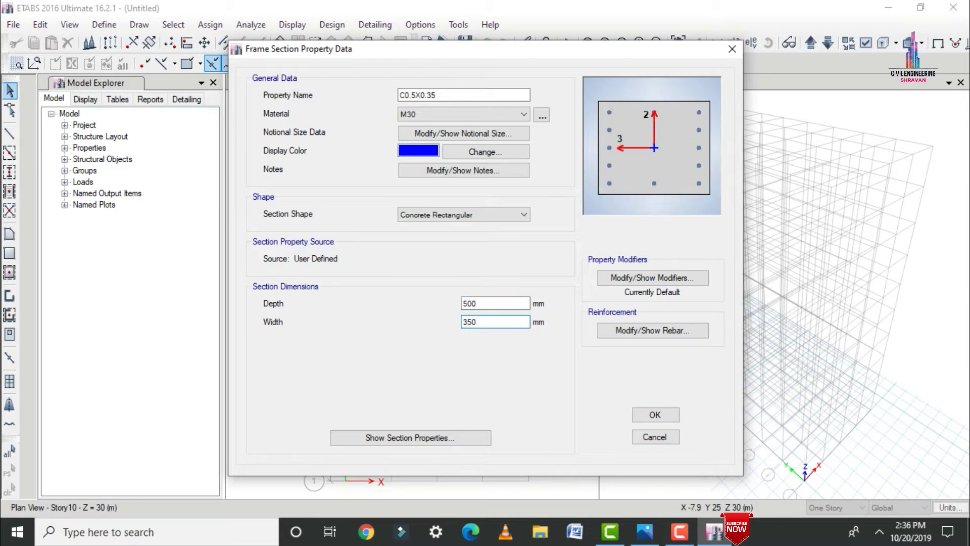
pyautogui.press('Tab')
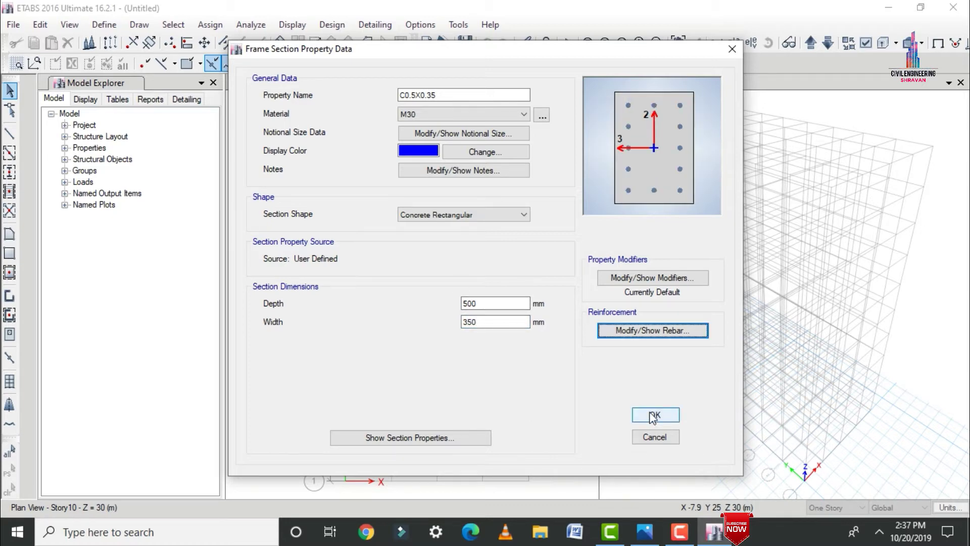
# In the column section's reinforcement data, set 4 longitudinal bars along the 3-dir face and 6 along the 2-dir face.
pyautogui.click(634, 332)
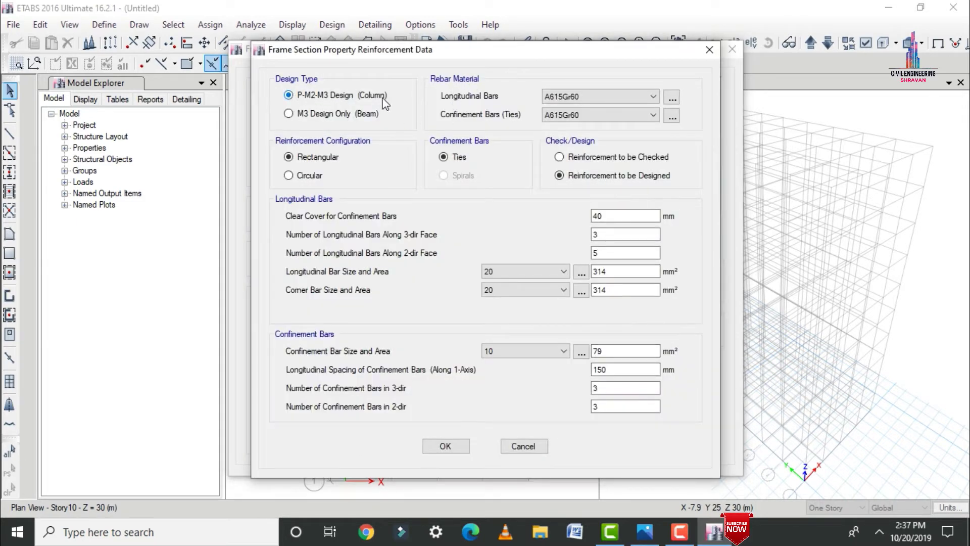
pyautogui.click(596, 96)
pyautogui.click(597, 95)
pyautogui.click(617, 217)
pyautogui.click(607, 239)
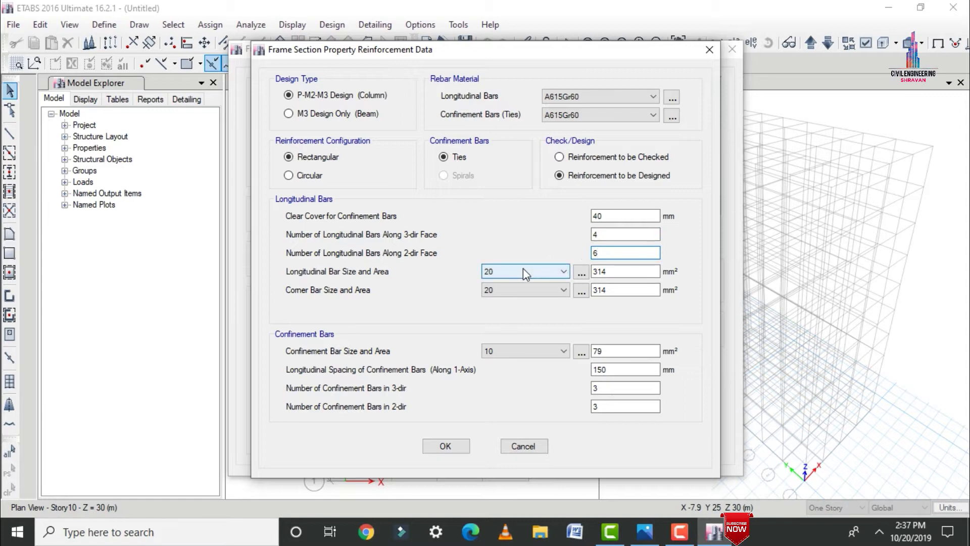
# Set the column's longitudinal bar size to 16 and accept both the reinforcement data and the section.
pyautogui.click(526, 289)
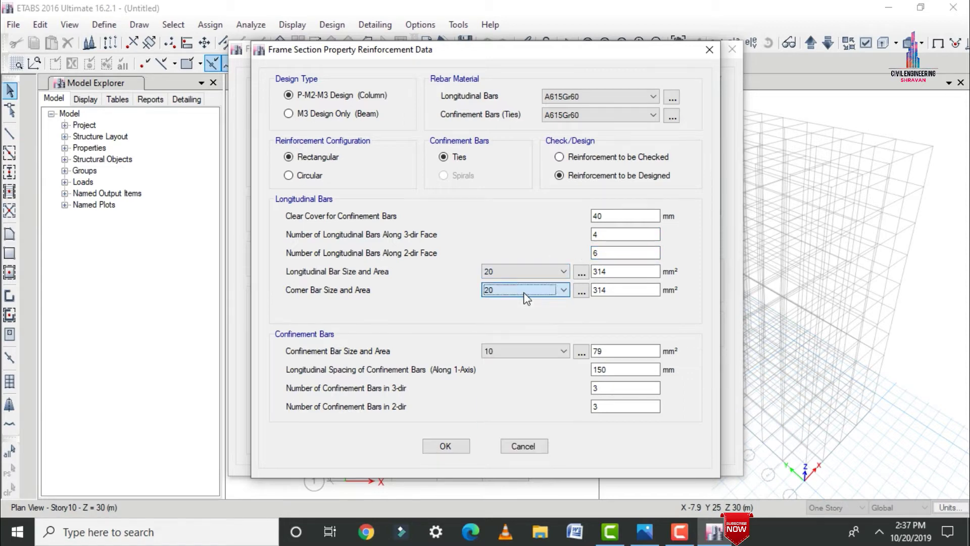
pyautogui.click(529, 277)
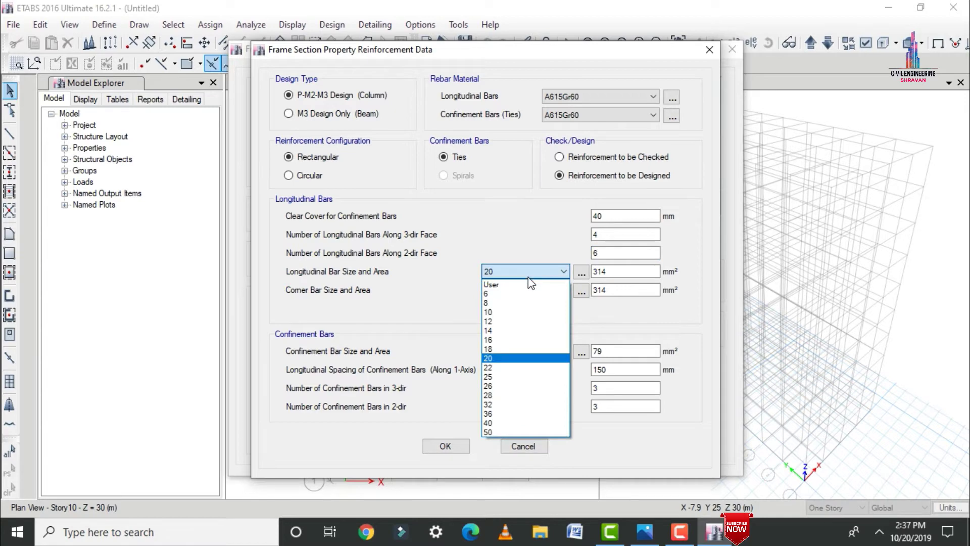
pyautogui.click(500, 342)
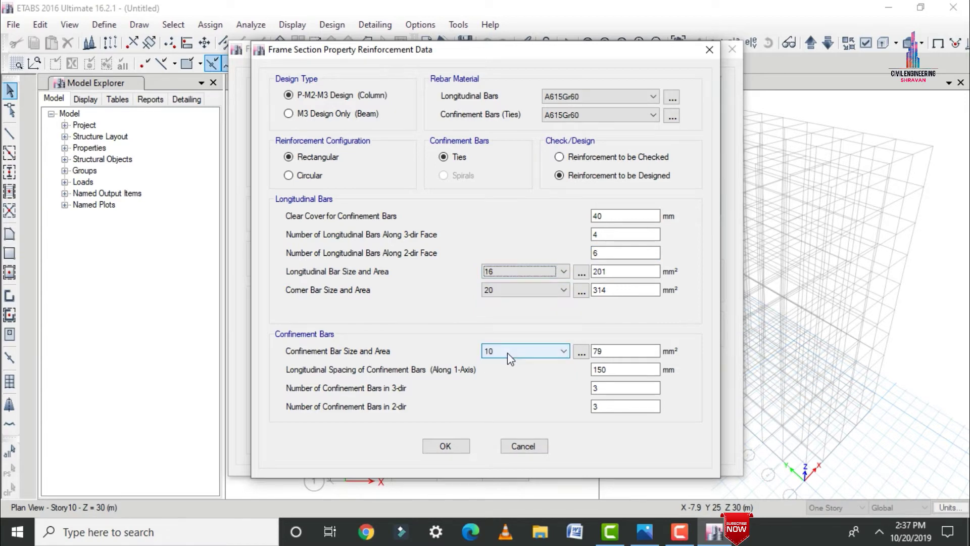
pyautogui.click(446, 446)
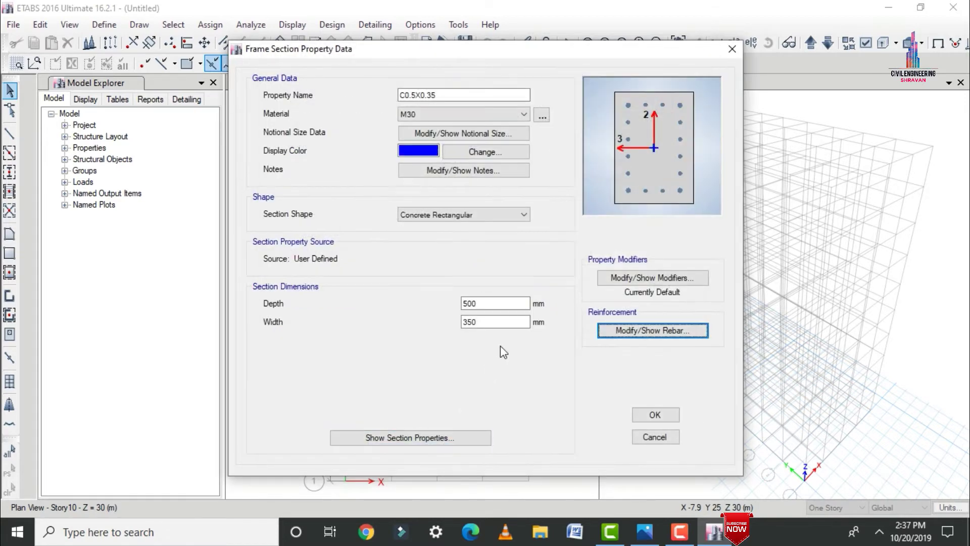
pyautogui.click(654, 413)
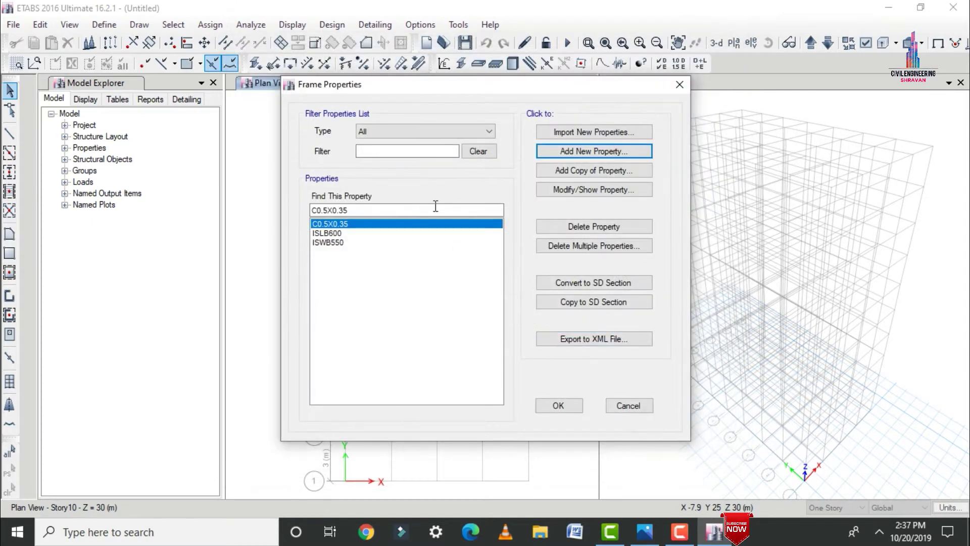
# Delete the remaining steel frame sections ISLB600 and ISWB550 from the properties list.
pyautogui.click(333, 243)
pyautogui.click(583, 245)
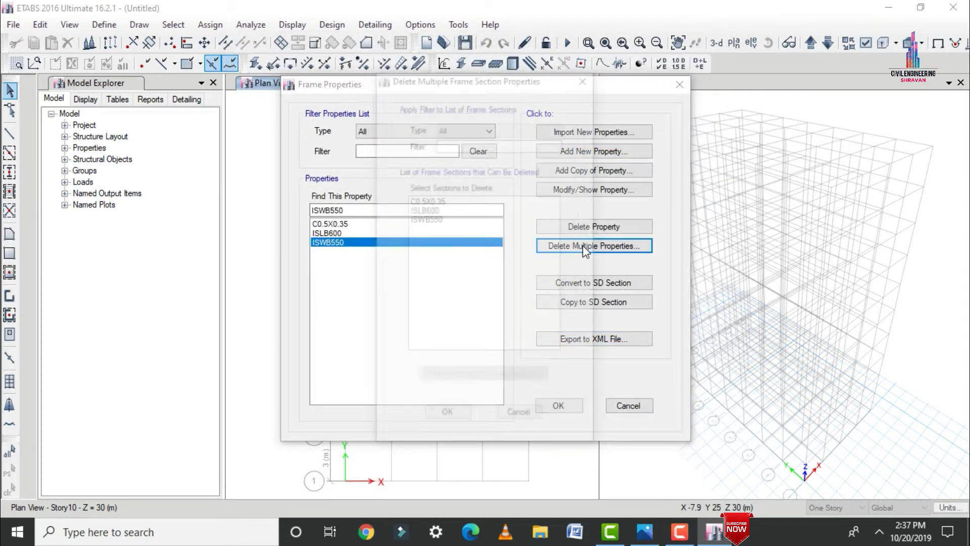
pyautogui.moveTo(424, 210); pyautogui.dragTo(462, 282)
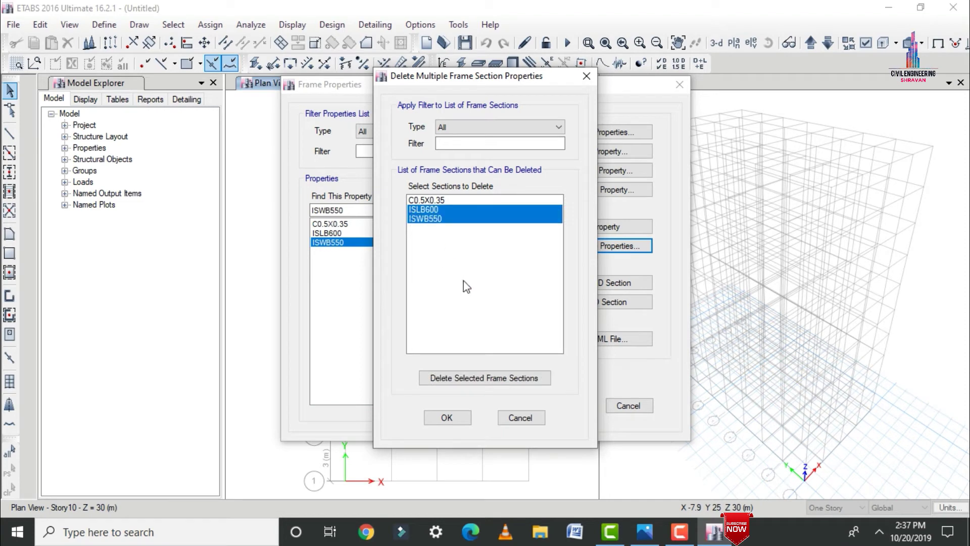
pyautogui.click(469, 377)
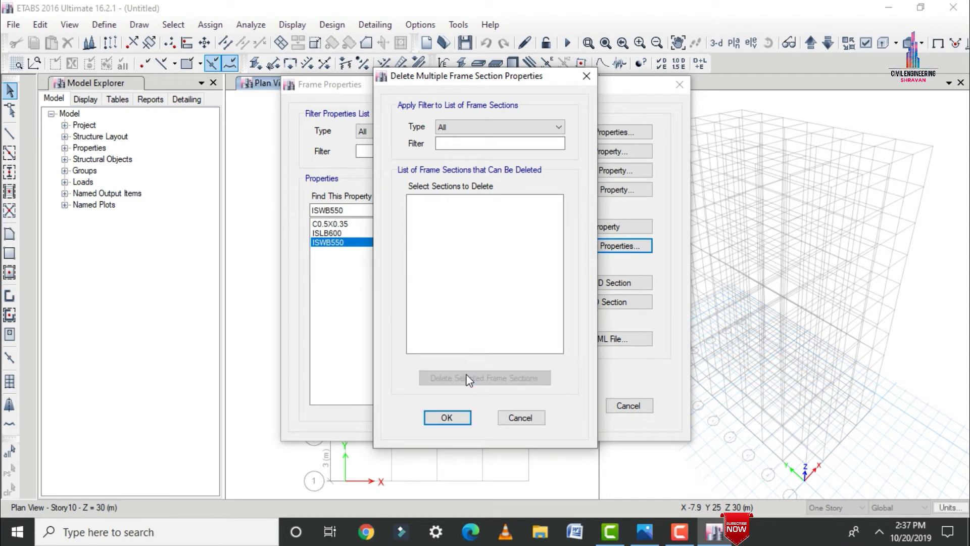
pyautogui.click(441, 418)
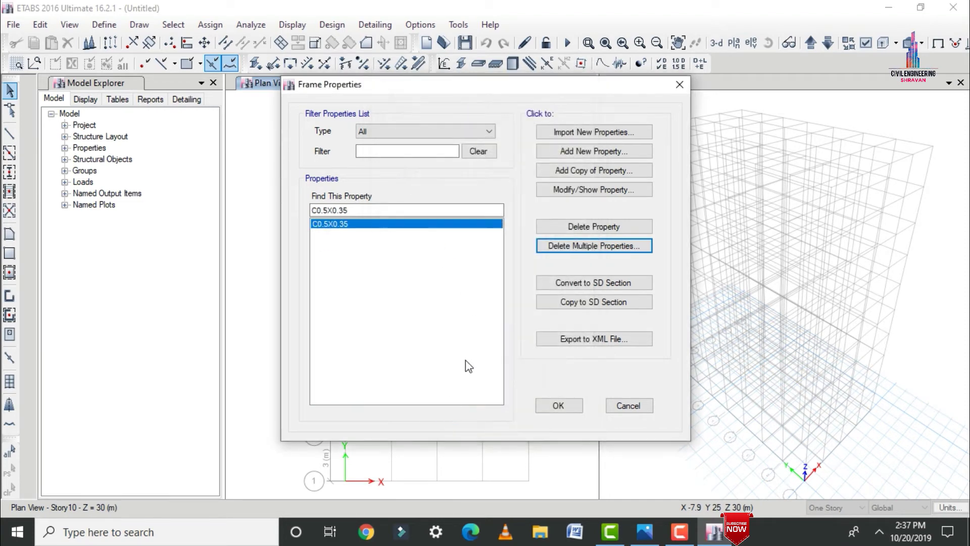
# Add a new rectangular concrete frame section named B0.35X0.35 with material M30.
pyautogui.click(577, 153)
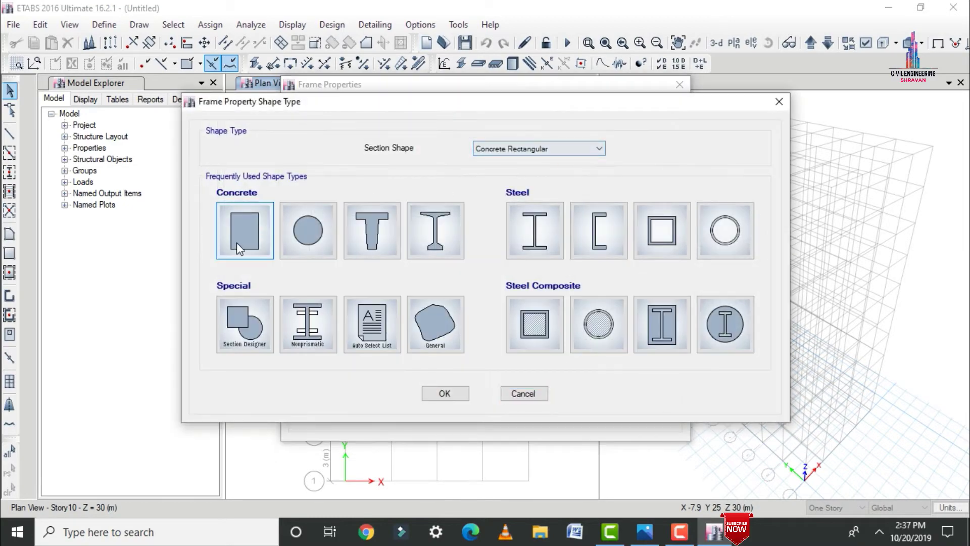
pyautogui.press('Escape')
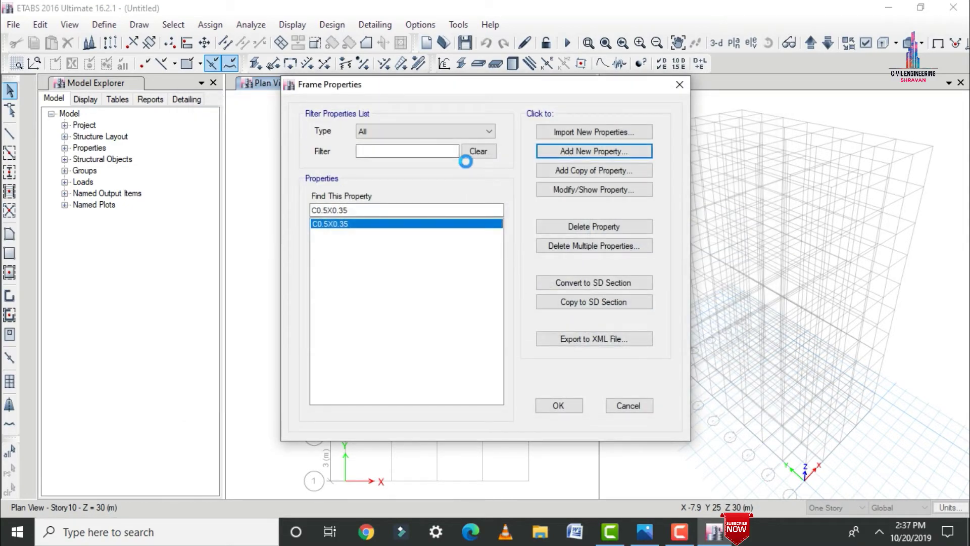
pyautogui.write('B0.35X0.35')
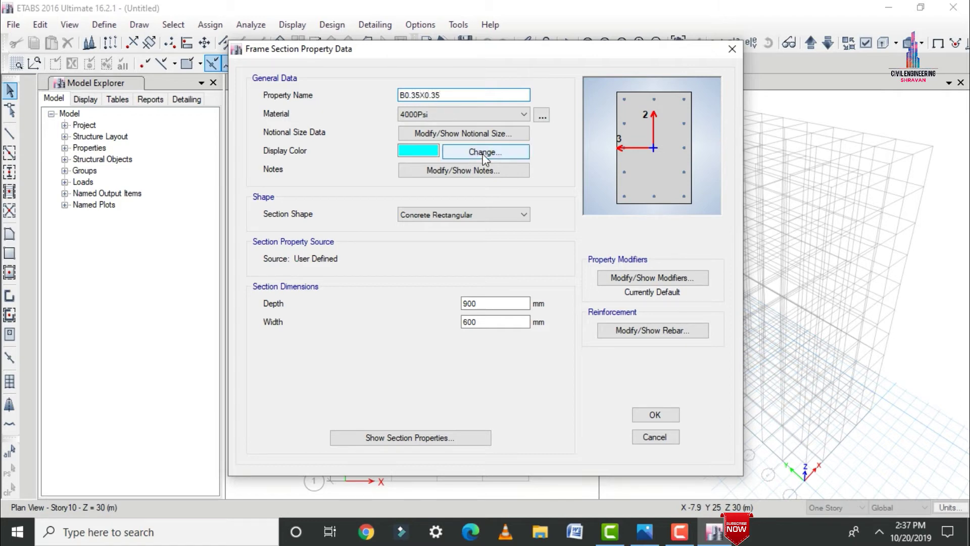
pyautogui.click(448, 112)
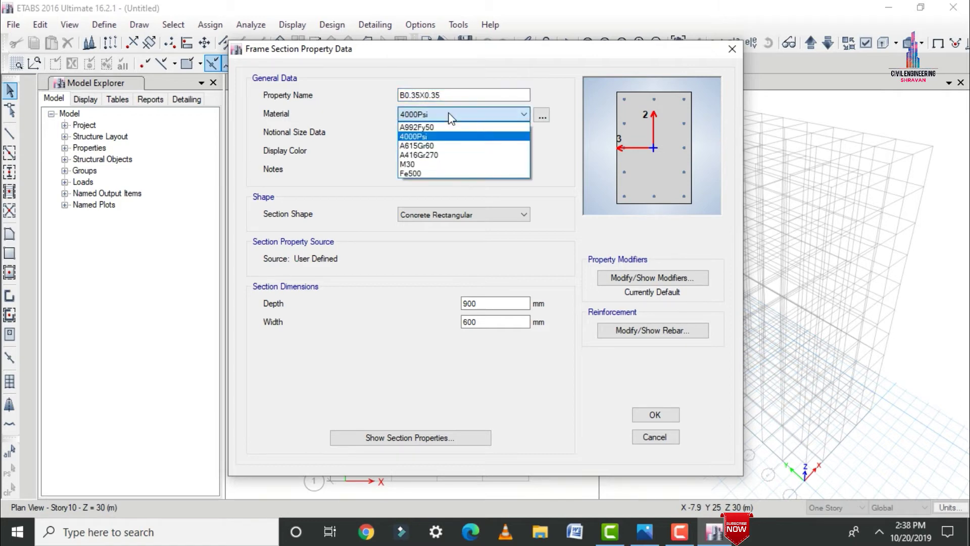
pyautogui.click(441, 165)
# Set both the depth and the width of the B0.35X0.35 section to 350 mm.
pyautogui.doubleClick(489, 302)
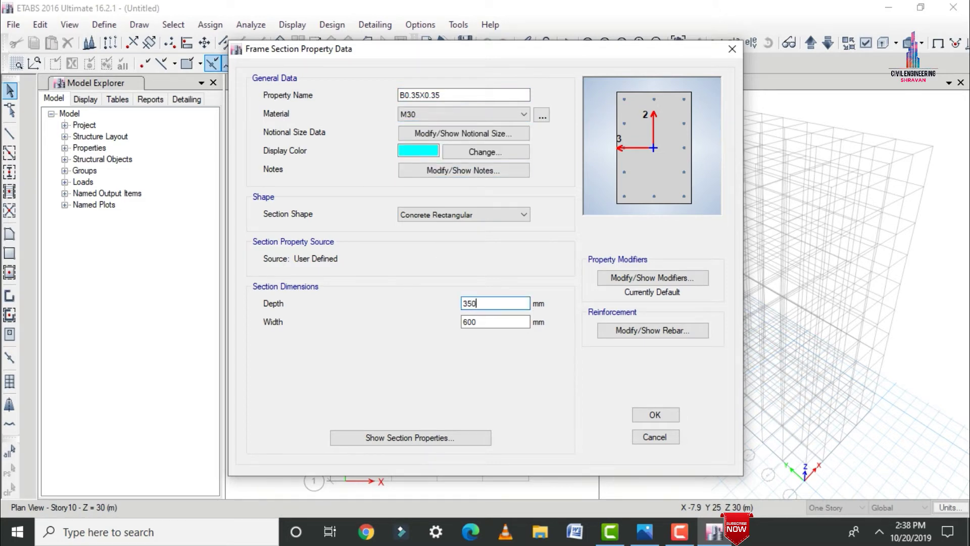
pyautogui.press('Tab')
pyautogui.write('35')
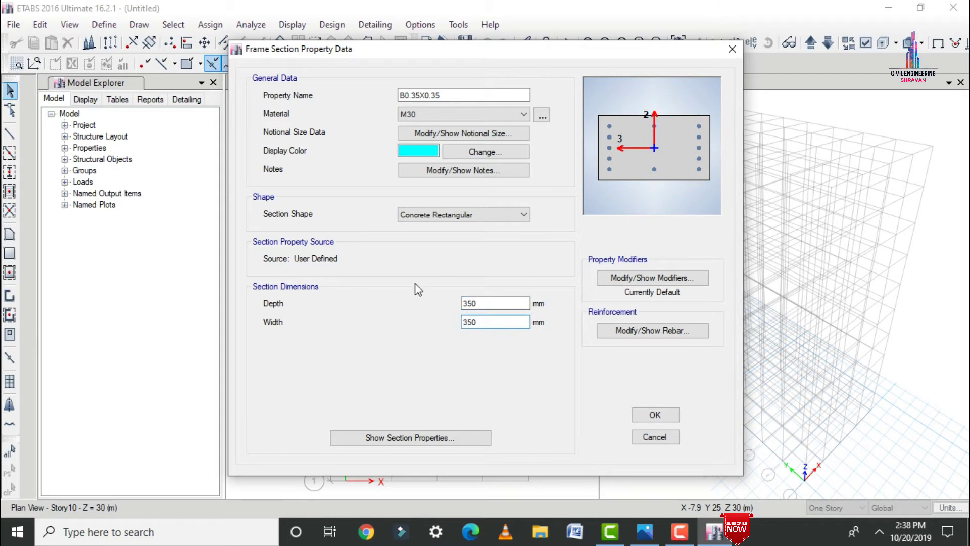
# Set the B0.35X0.35 reinforcement design type to M3 Design Only (Beam) and accept the section and the frame properties.
pyautogui.click(614, 332)
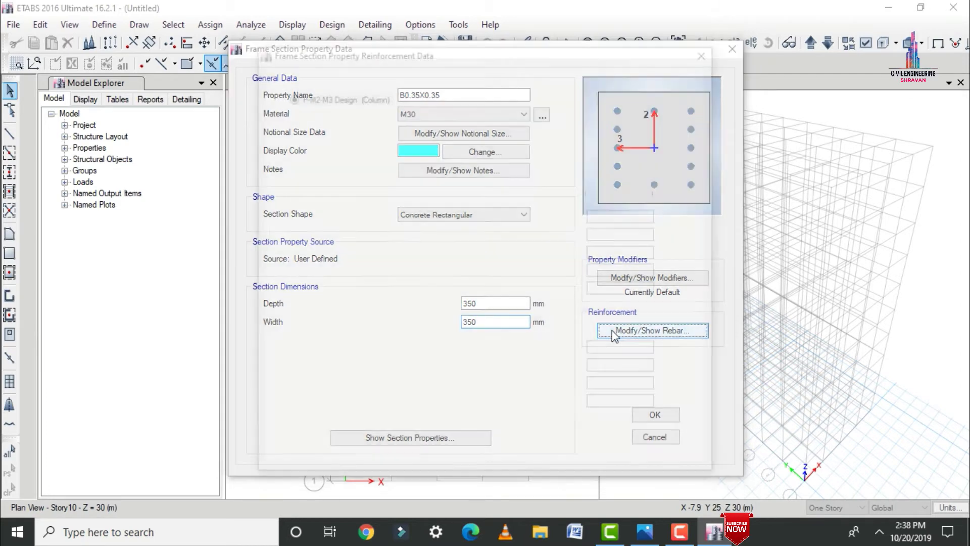
pyautogui.click(314, 114)
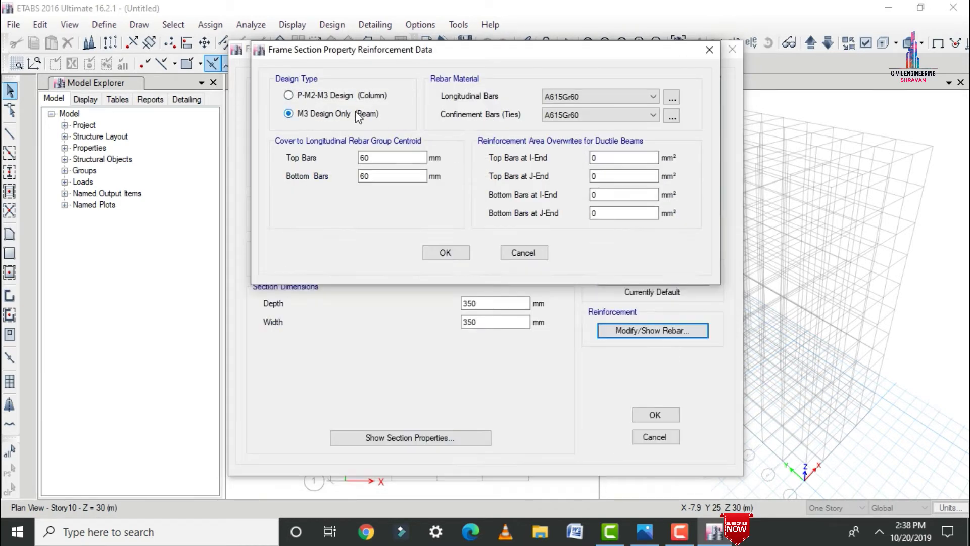
pyautogui.click(436, 258)
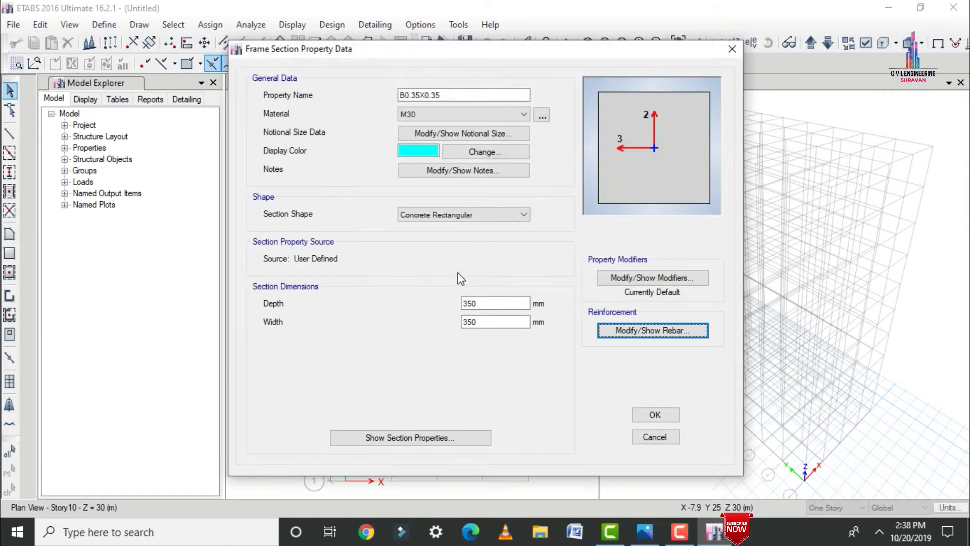
pyautogui.click(654, 415)
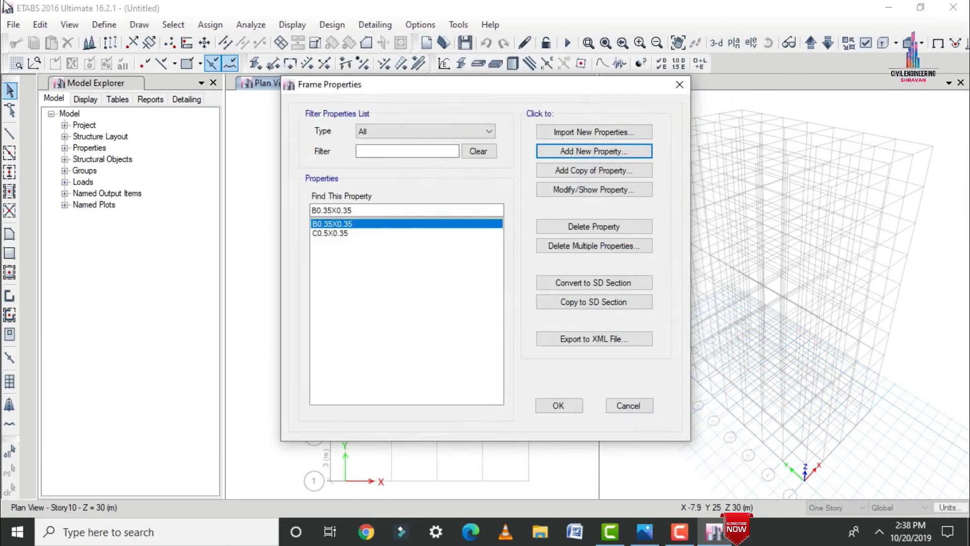
pyautogui.click(565, 409)
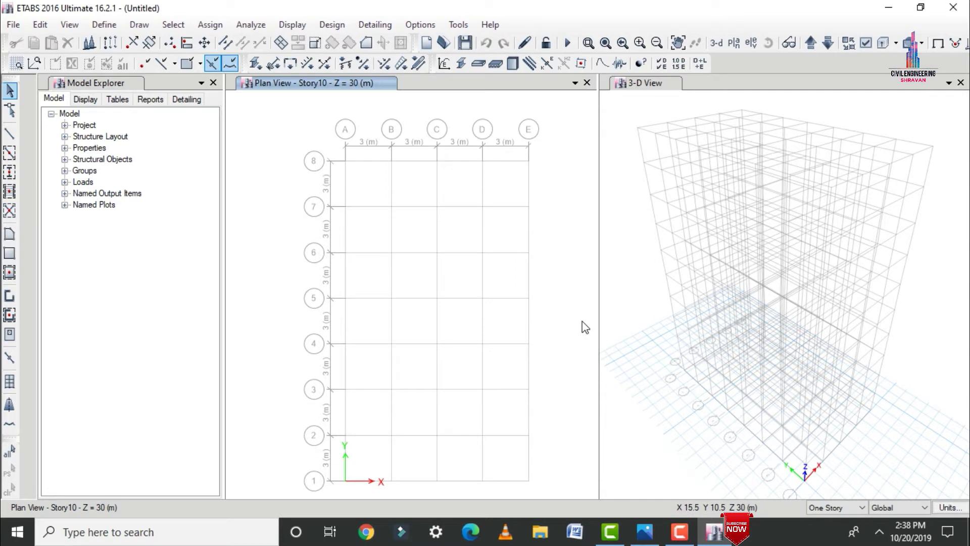
# Add a new slab section property named S150 and assign M30 as its slab material.
pyautogui.click(104, 24)
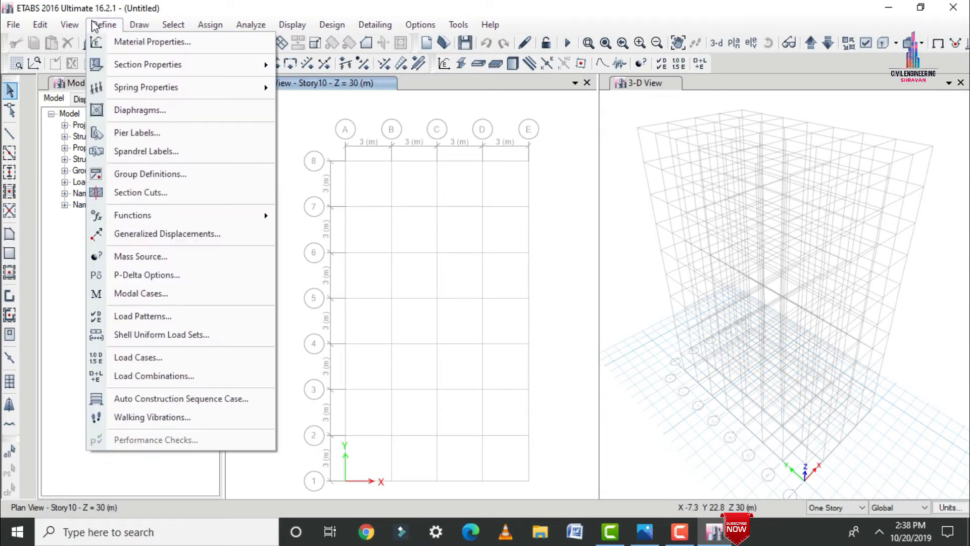
pyautogui.moveTo(146, 66)
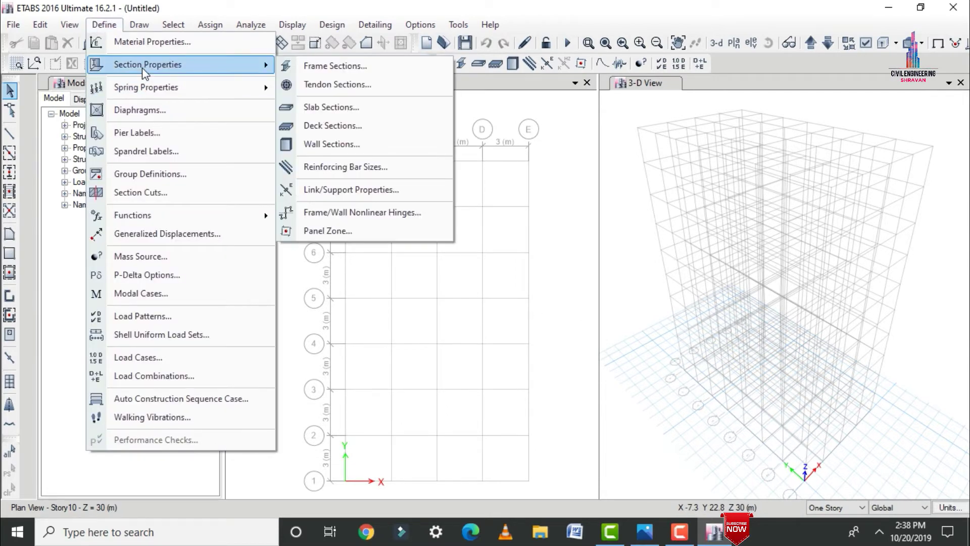
pyautogui.click(306, 101)
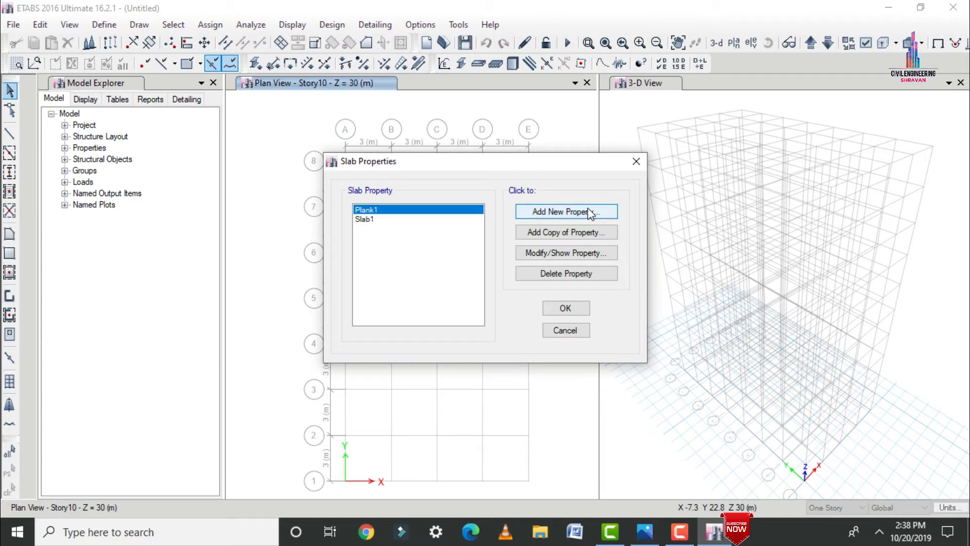
pyautogui.click(588, 210)
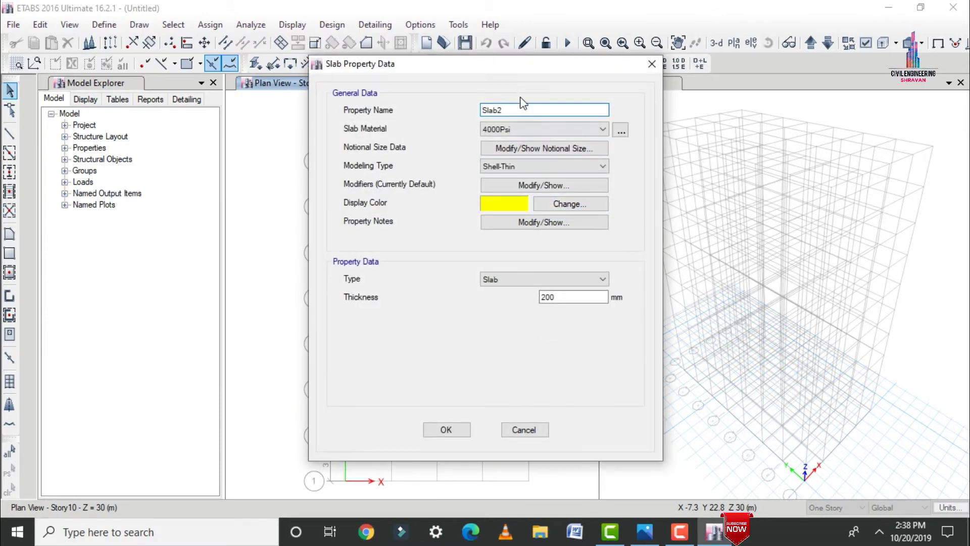
pyautogui.moveTo(520, 110); pyautogui.dragTo(479, 119)
pyautogui.write('S150')
pyautogui.click(532, 133)
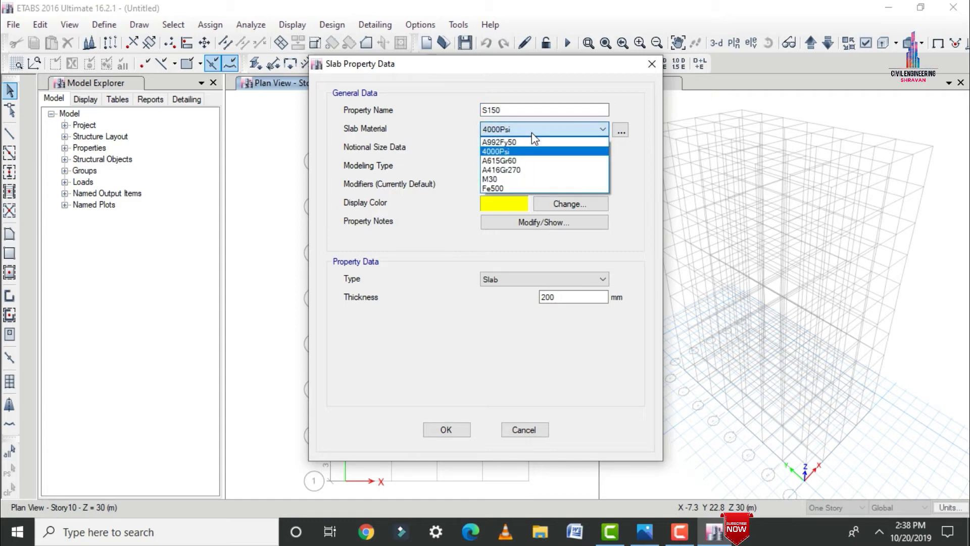
pyautogui.click(530, 180)
# Set the S150 slab's modeling type to Membrane and its thickness to 150 mm, and accept the section.
pyautogui.click(523, 165)
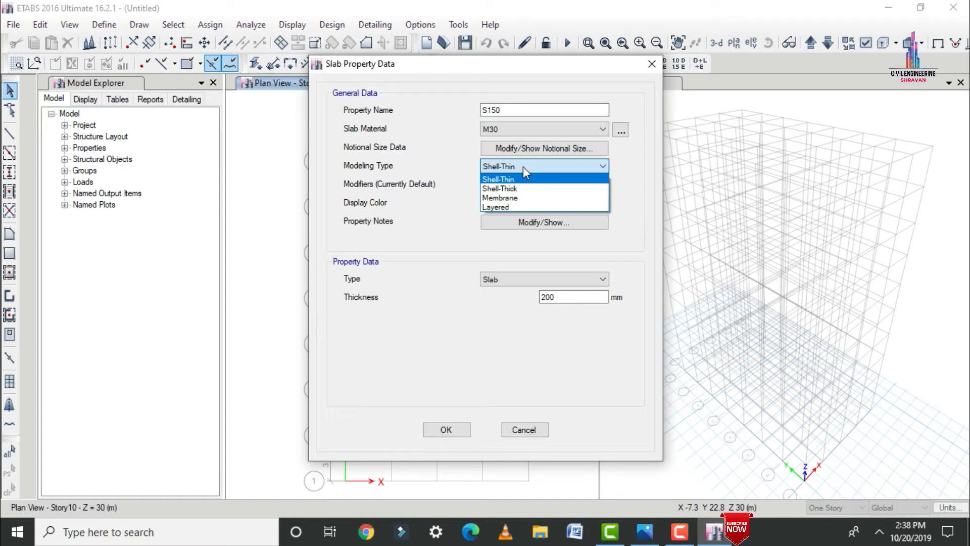
pyautogui.click(527, 198)
pyautogui.doubleClick(567, 297)
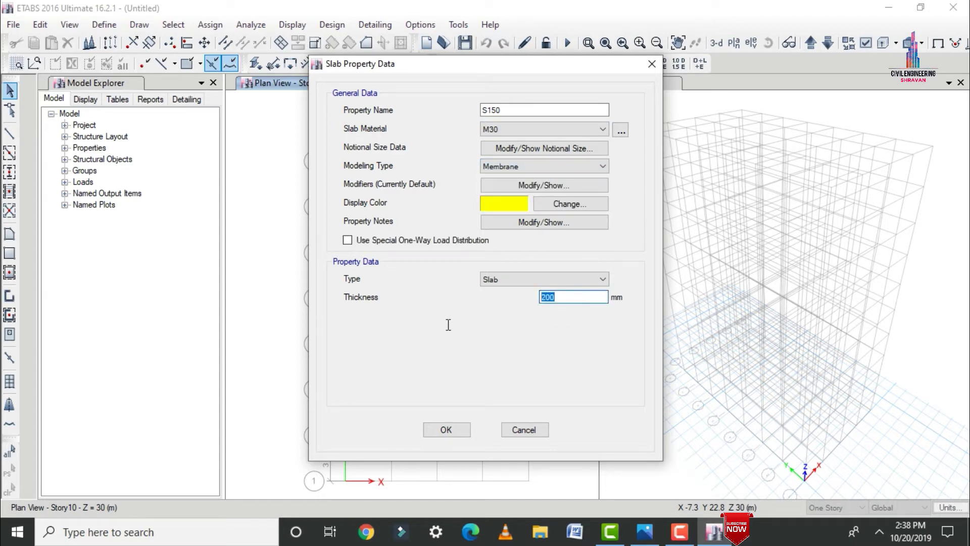
pyautogui.write('150')
pyautogui.click(447, 429)
# Delete the default slab properties Slab1 and Plank1 and accept the slab properties list.
pyautogui.click(372, 230)
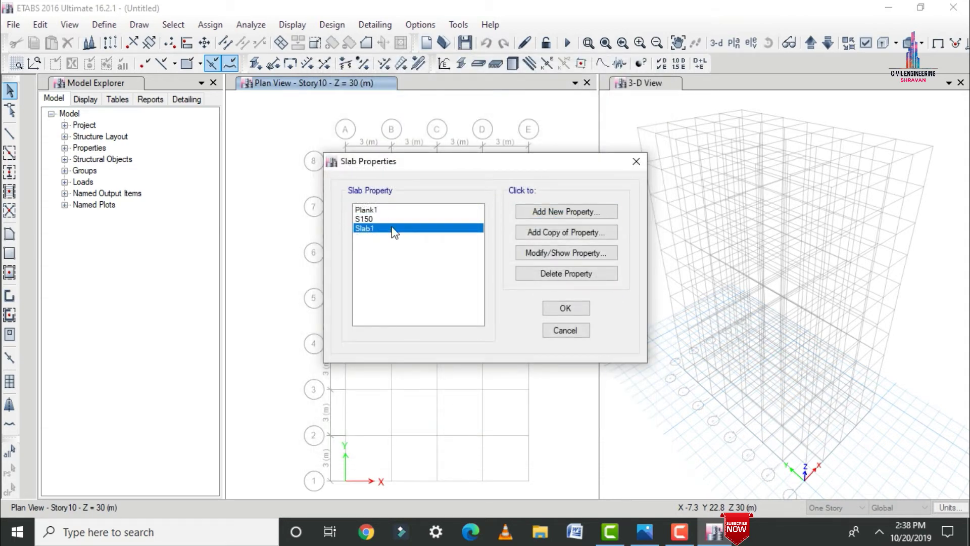
pyautogui.click(523, 253)
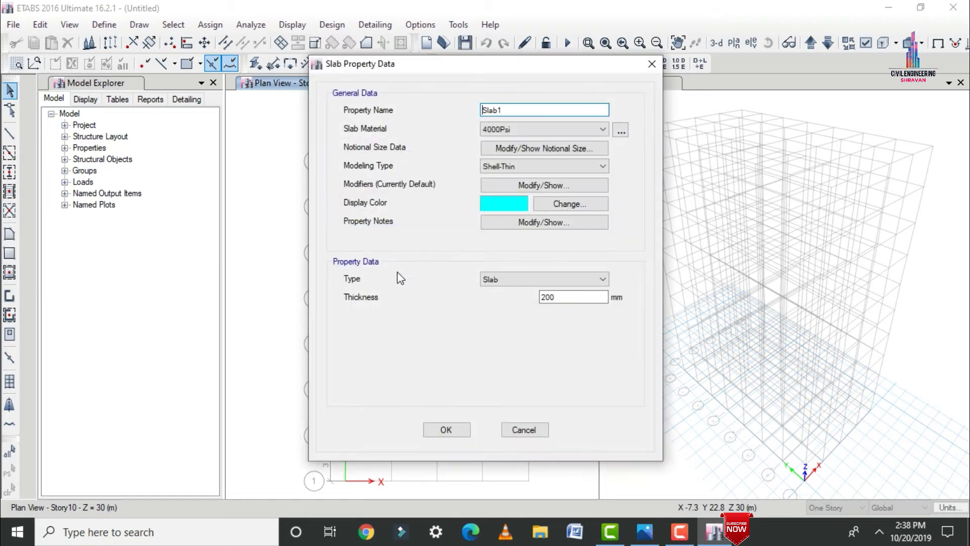
pyautogui.click(522, 432)
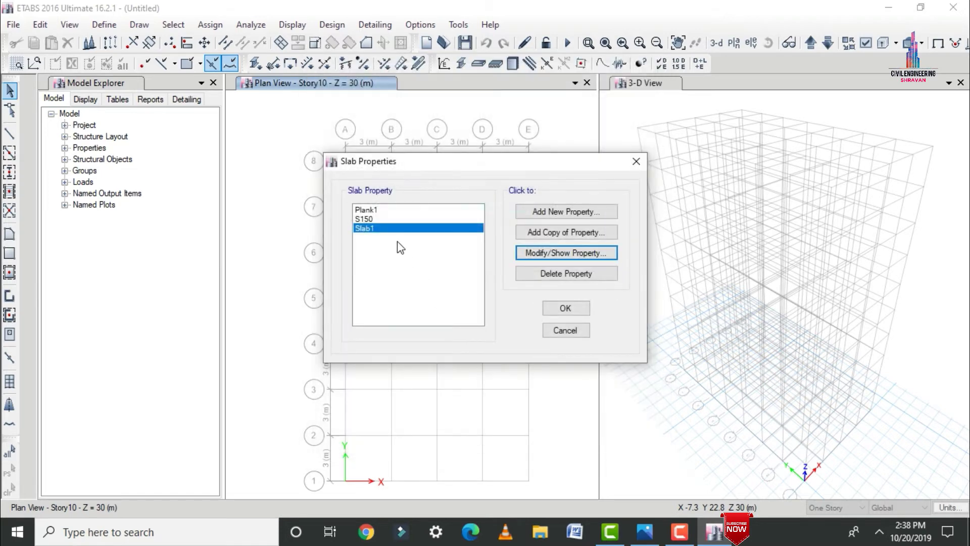
pyautogui.click(569, 273)
pyautogui.click(500, 314)
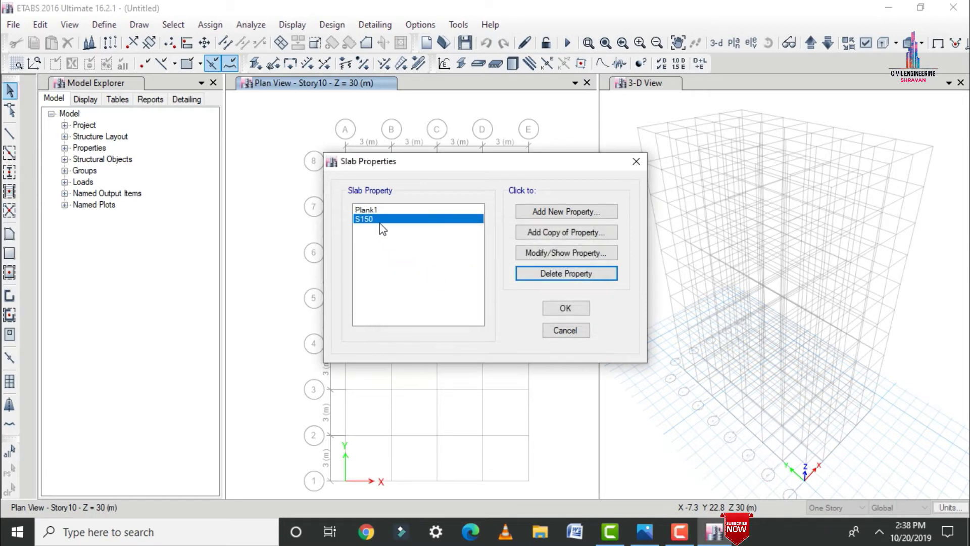
pyautogui.click(373, 210)
pyautogui.click(553, 274)
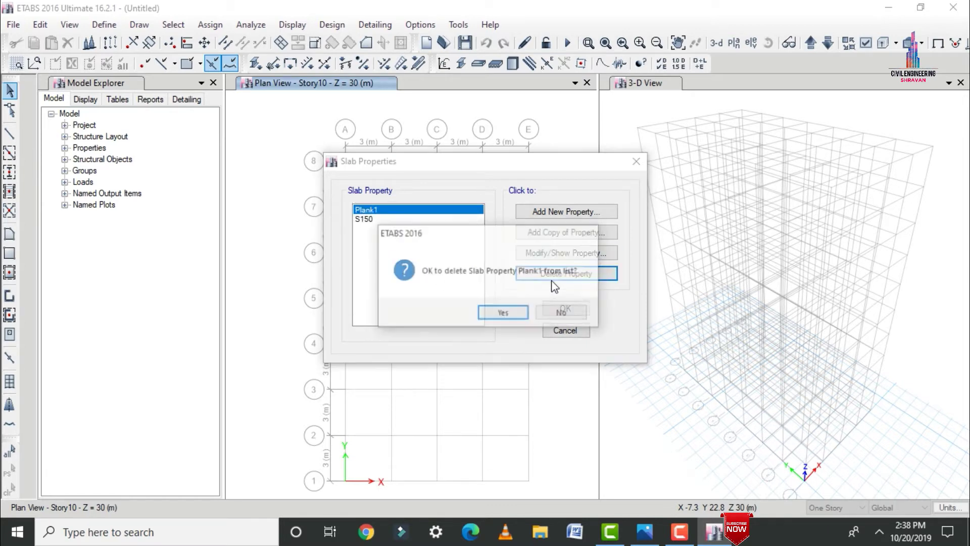
pyautogui.click(500, 312)
pyautogui.click(565, 308)
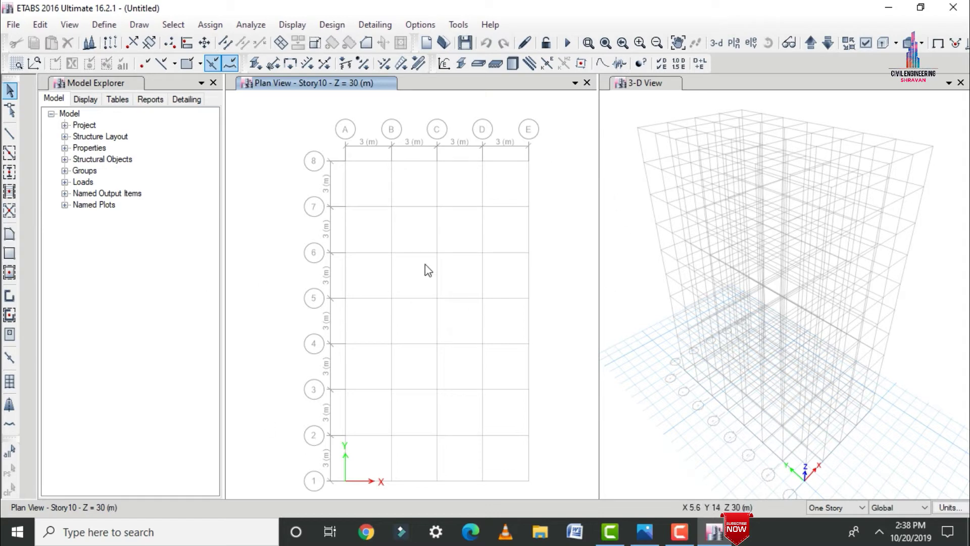
# Draw B0.35X0.35 beams along all grid lines of the plan, applied to All Stories.
pyautogui.click(842, 507)
pyautogui.click(823, 524)
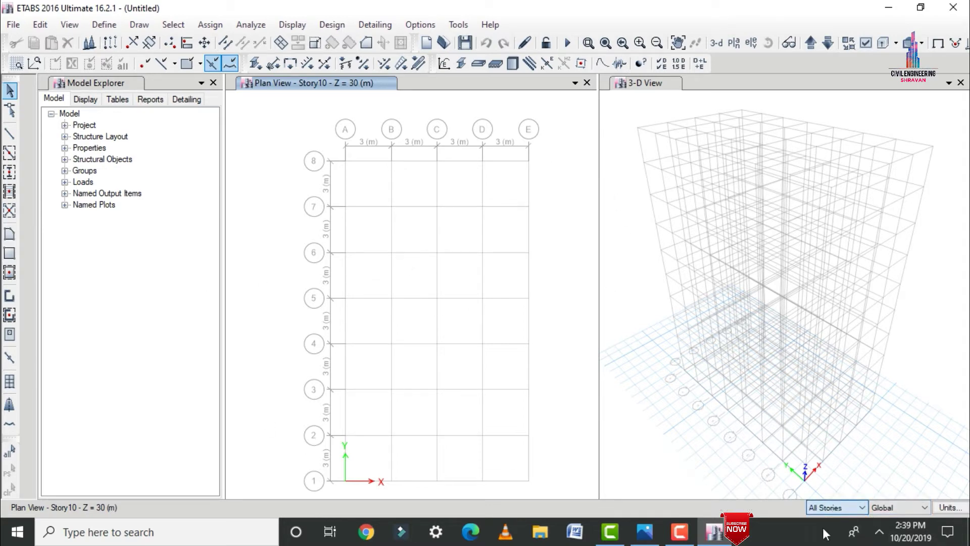
pyautogui.click(9, 154)
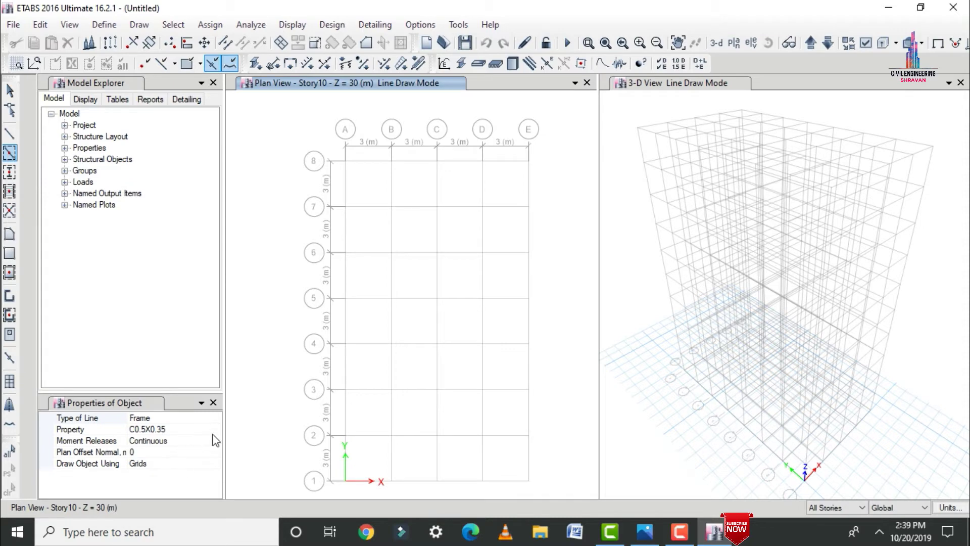
pyautogui.click(209, 429)
pyautogui.click(216, 429)
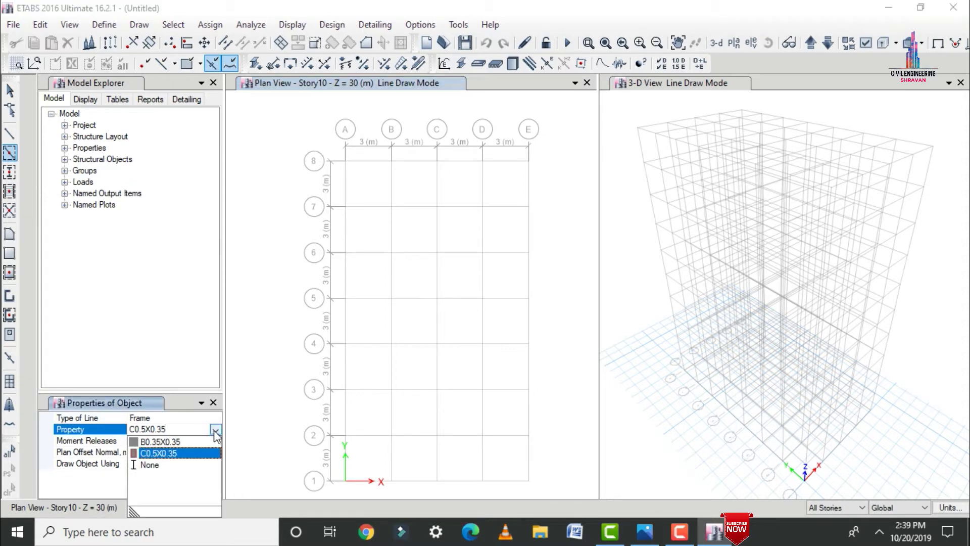
pyautogui.click(172, 443)
pyautogui.moveTo(295, 126); pyautogui.dragTo(571, 489)
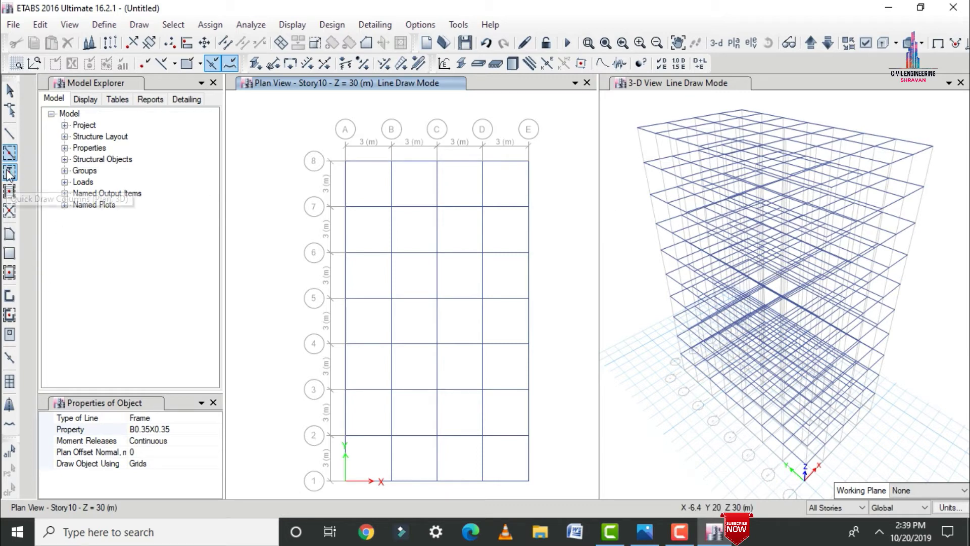
# Draw C0.5X0.35 columns at every grid intersection of the plan on all stories and leave the drawing mode.
pyautogui.click(10, 172)
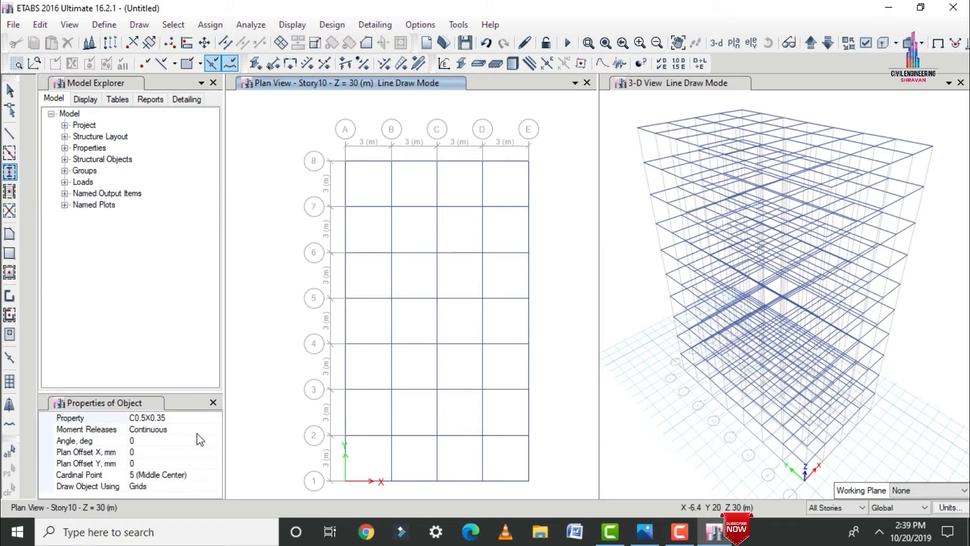
pyautogui.moveTo(290, 135); pyautogui.dragTo(550, 488)
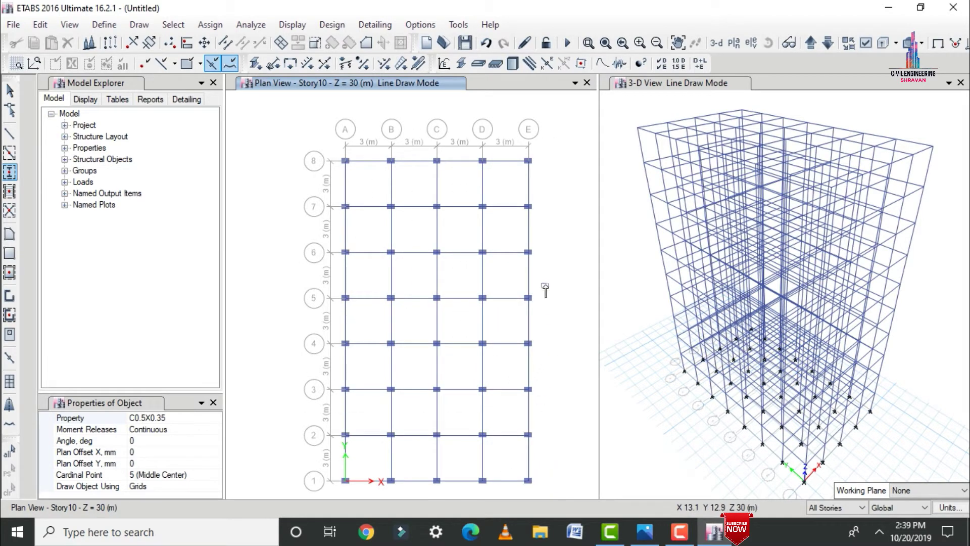
pyautogui.press('Escape')
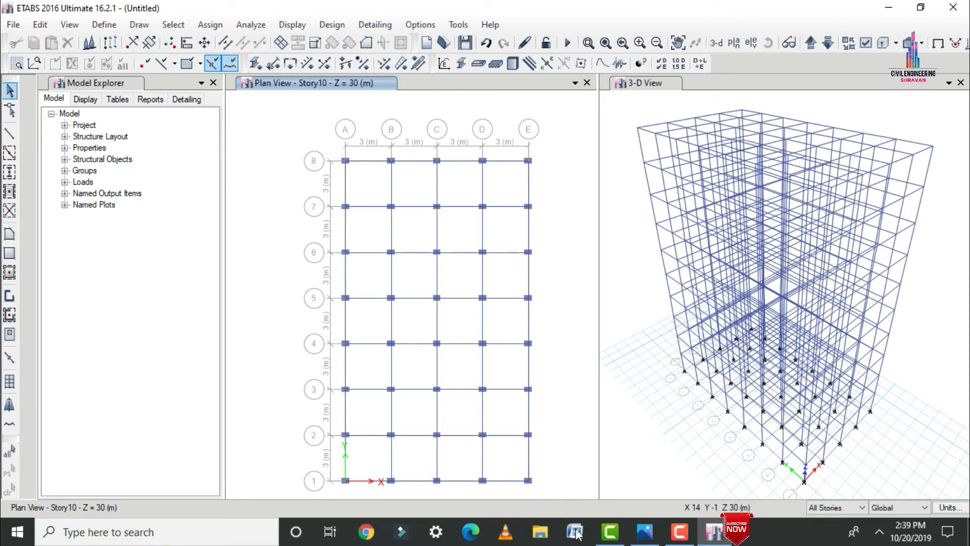
# Draw S150 floor slabs in all grid bays of the plan on all stories and leave the drawing mode.
pyautogui.click(10, 274)
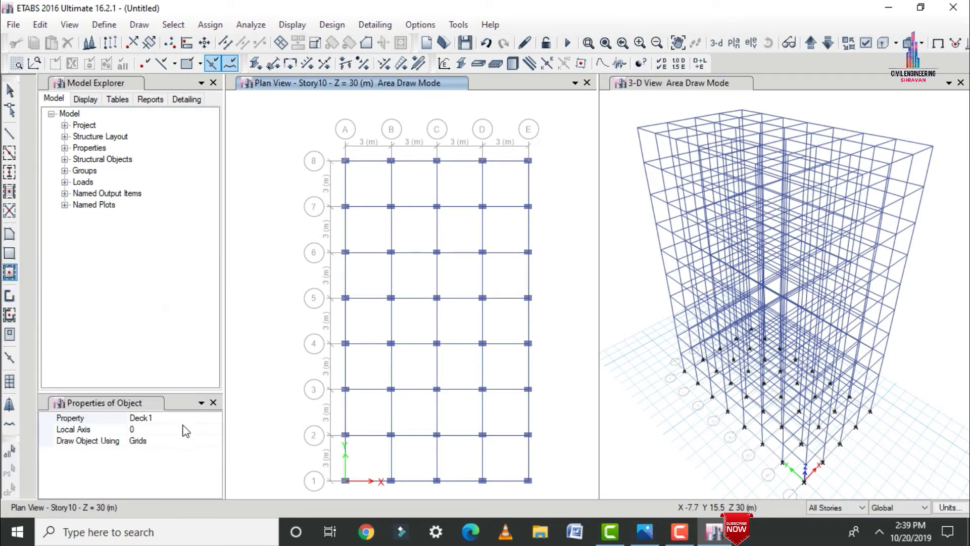
pyautogui.click(219, 419)
pyautogui.click(217, 418)
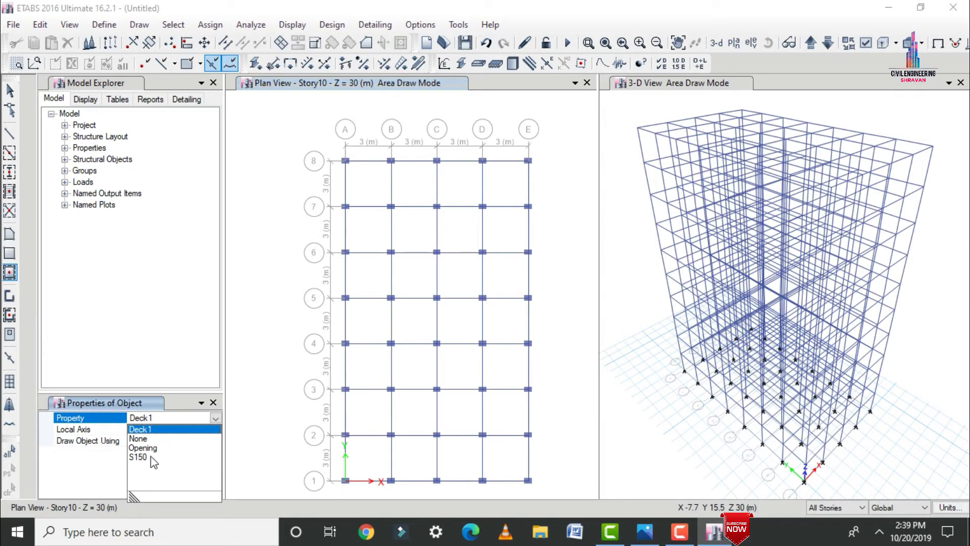
pyautogui.click(165, 440)
pyautogui.moveTo(306, 124)
pyautogui.mouseDown()
pyautogui.moveTo(544, 488)
pyautogui.moveTo(554, 486)
pyautogui.mouseUp()
pyautogui.press('Escape')
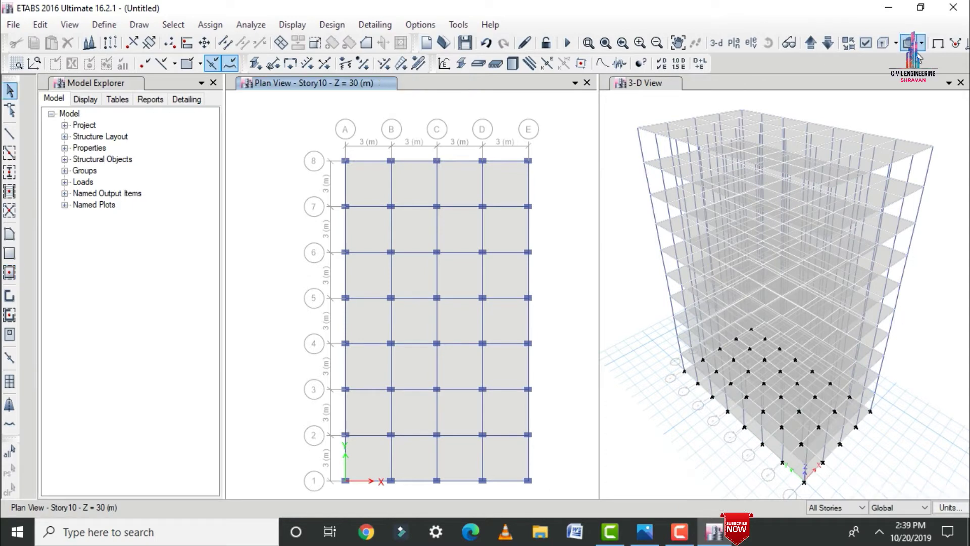
# Select all objects on the Base story by story name and delete them, including the base-level slabs.
pyautogui.click(627, 82)
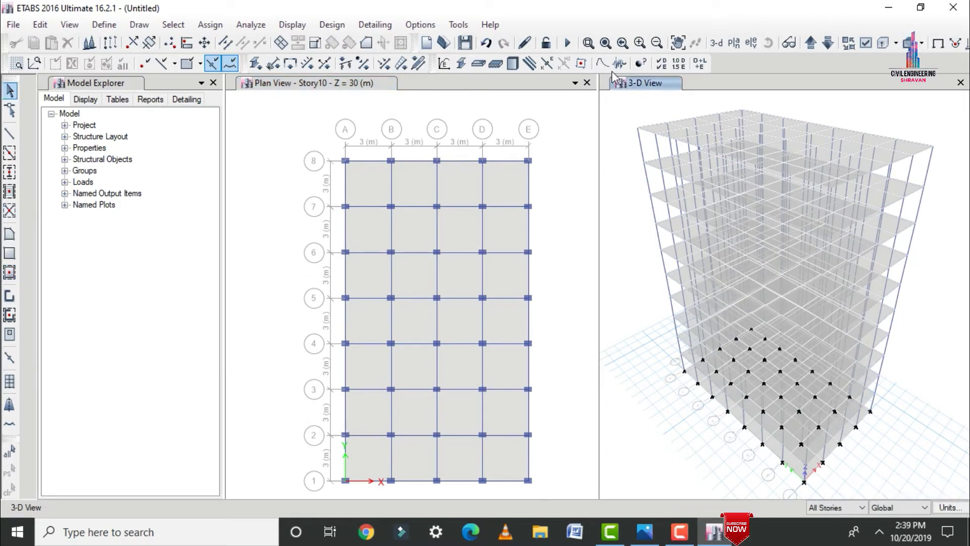
pyautogui.click(717, 44)
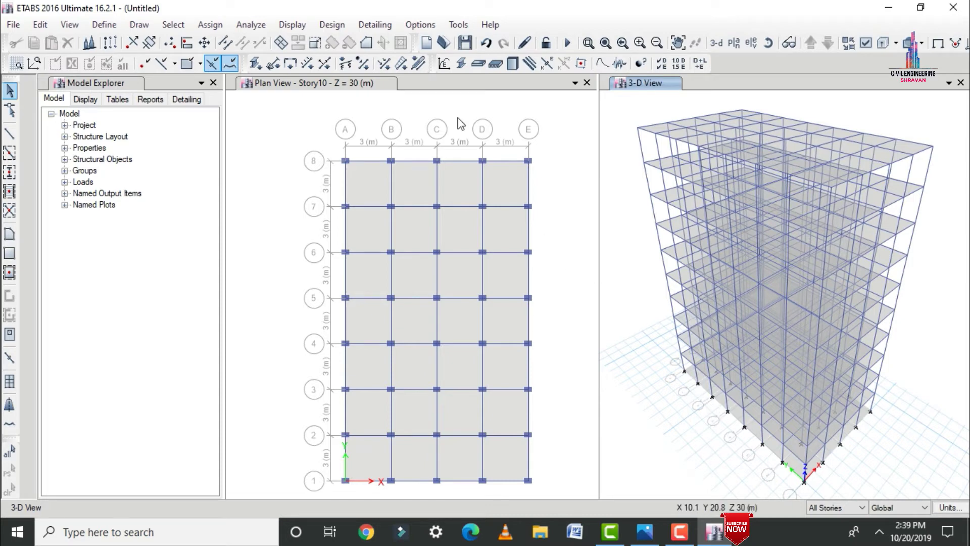
pyautogui.click(173, 25)
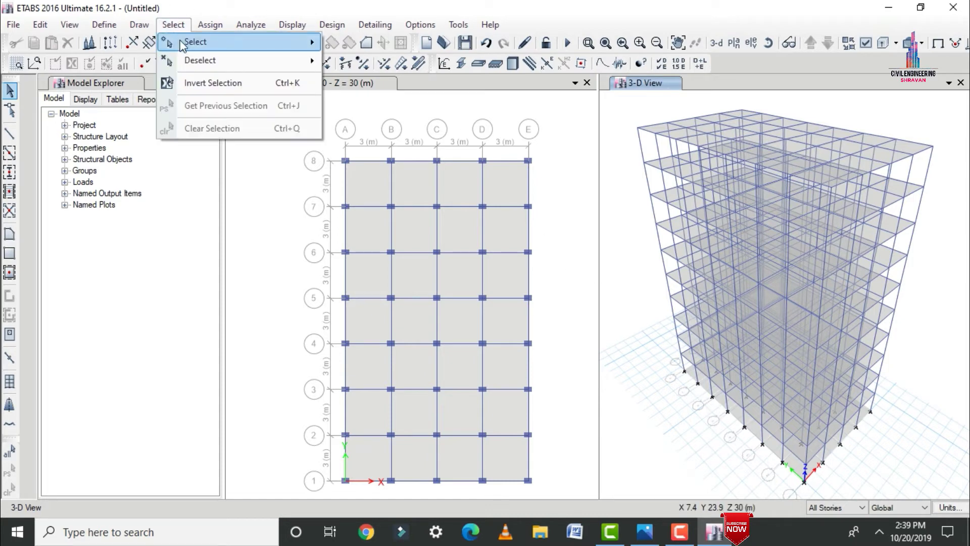
pyautogui.moveTo(172, 41)
pyautogui.click(414, 234)
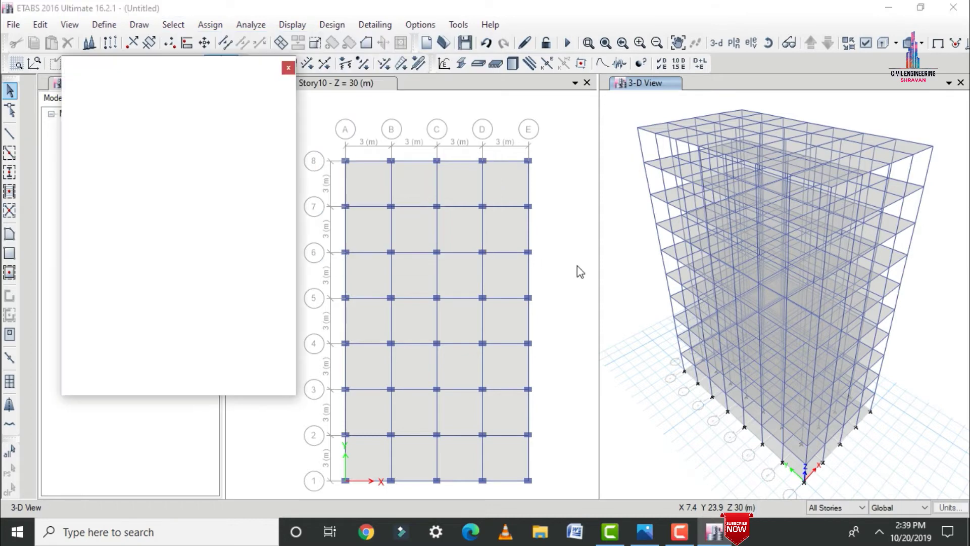
pyautogui.click(413, 249)
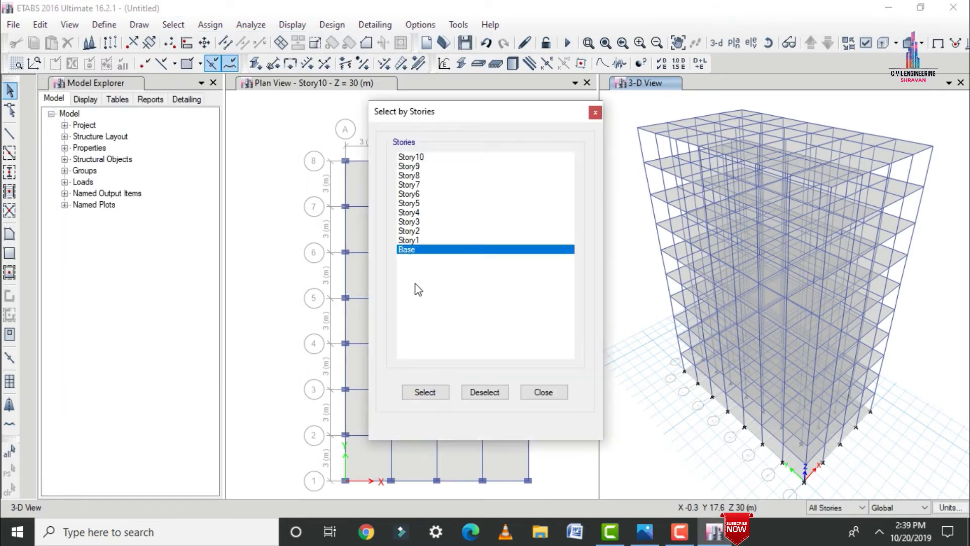
pyautogui.click(432, 396)
pyautogui.click(541, 394)
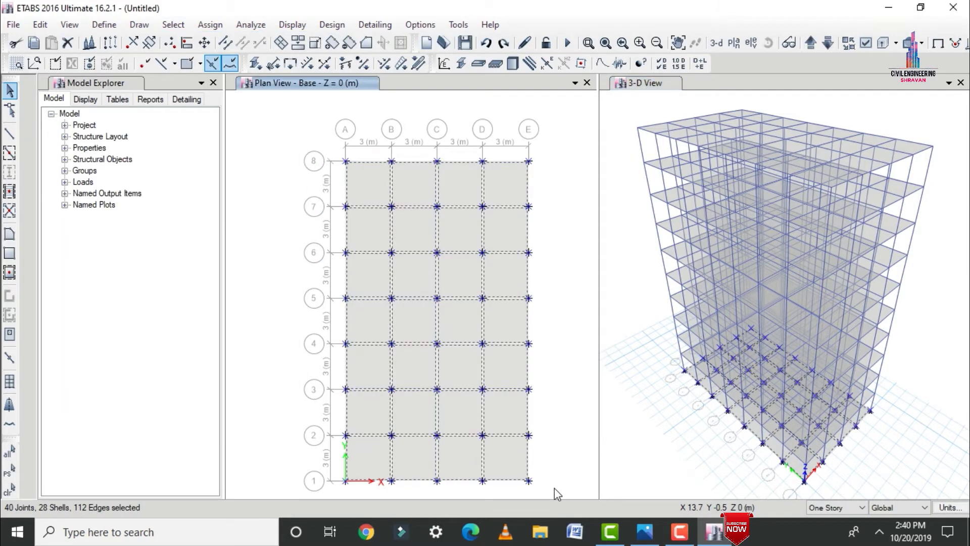
pyautogui.press('Delete')
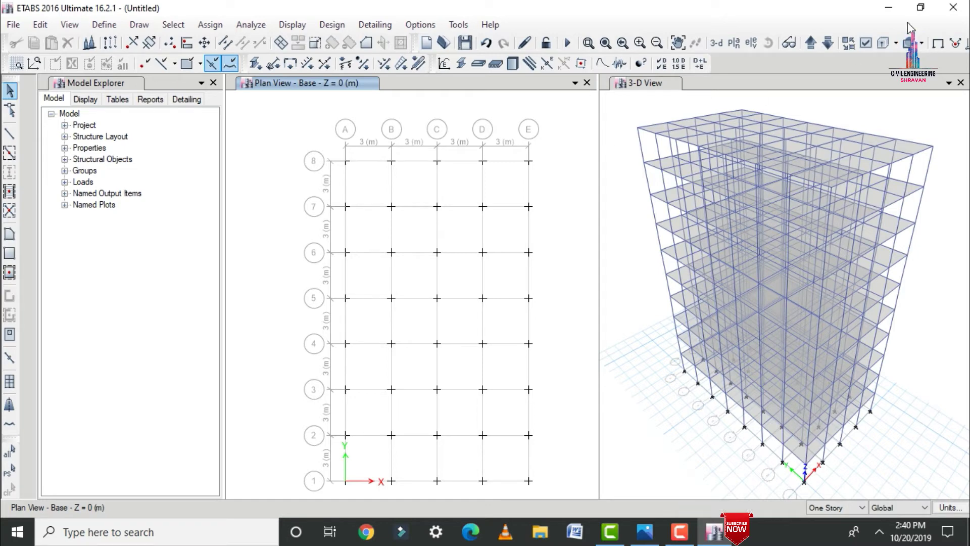
# In the Story1 plan, delete the beams and columns on grid lines 1 to 4 and the slabs between grid lines 1 and 5.
pyautogui.click(812, 43)
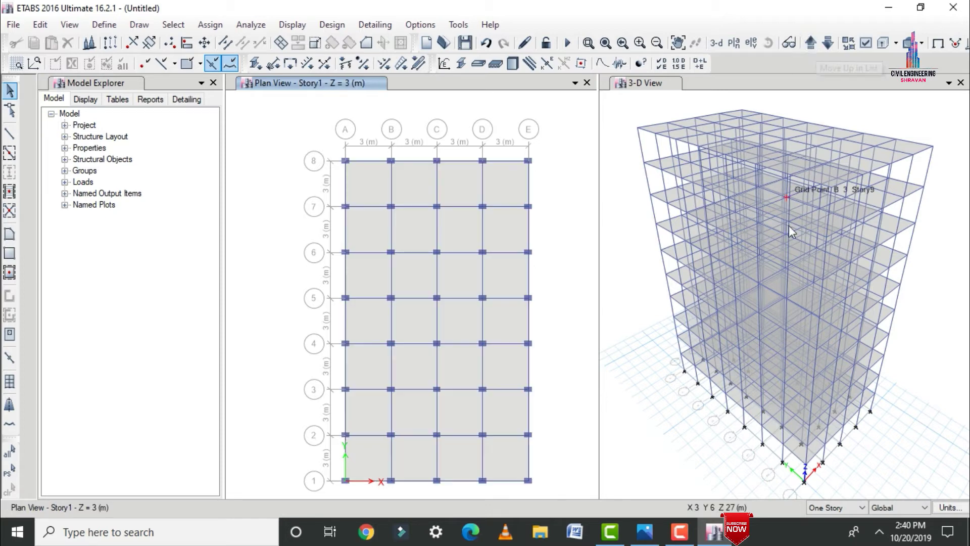
pyautogui.click(848, 503)
pyautogui.click(844, 505)
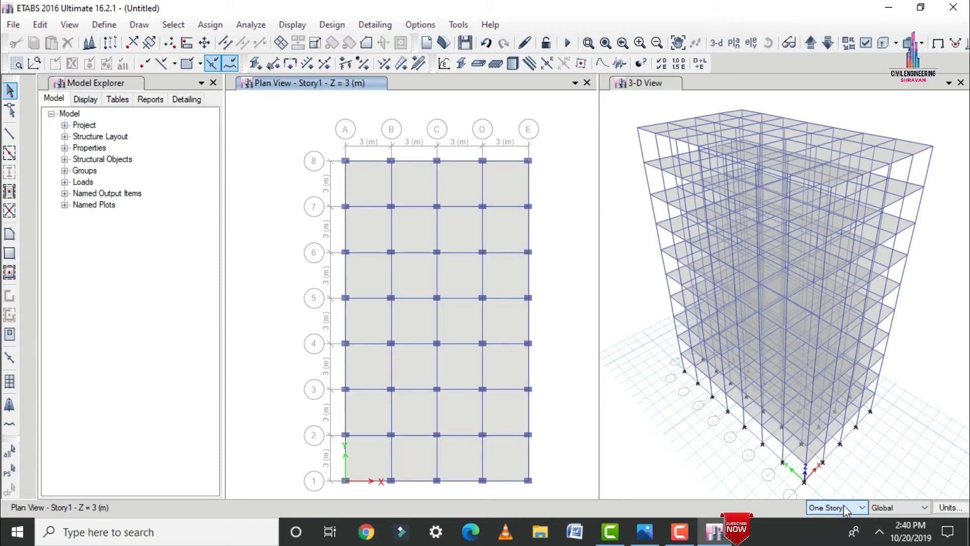
pyautogui.moveTo(553, 489); pyautogui.dragTo(304, 304)
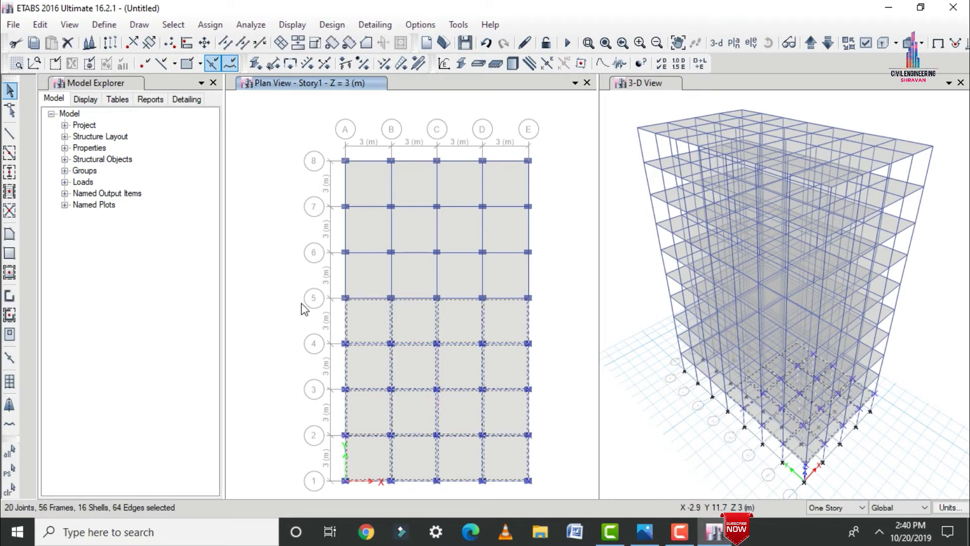
pyautogui.press('Delete')
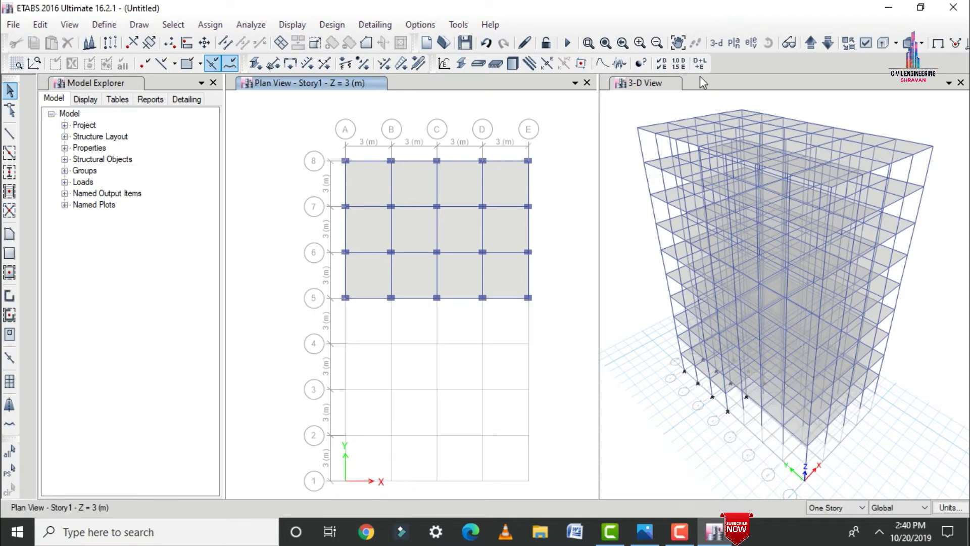
# Delete the beams, columns and slabs between grid lines 1 and 5 on Story2 and Story3, keeping the members on line 5.
pyautogui.click(811, 42)
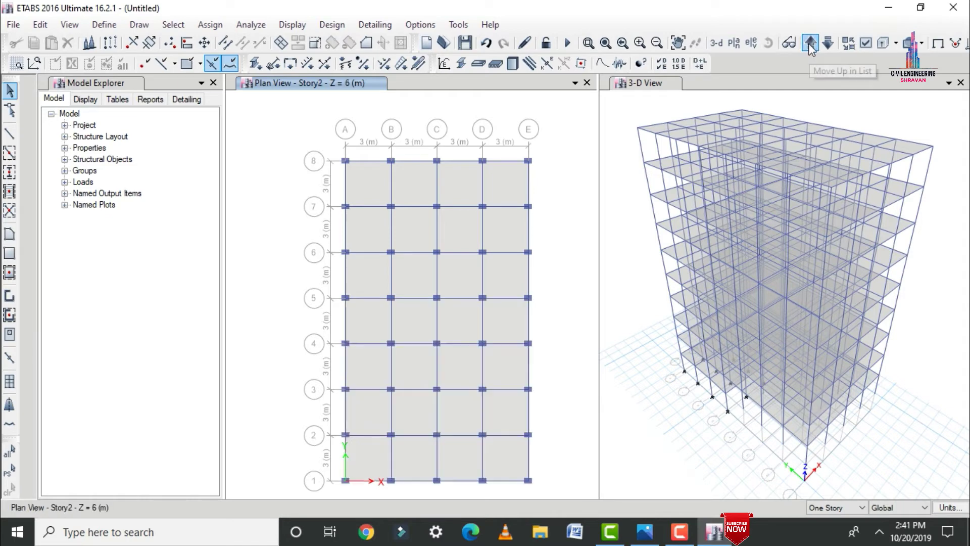
pyautogui.moveTo(549, 492); pyautogui.dragTo(300, 302)
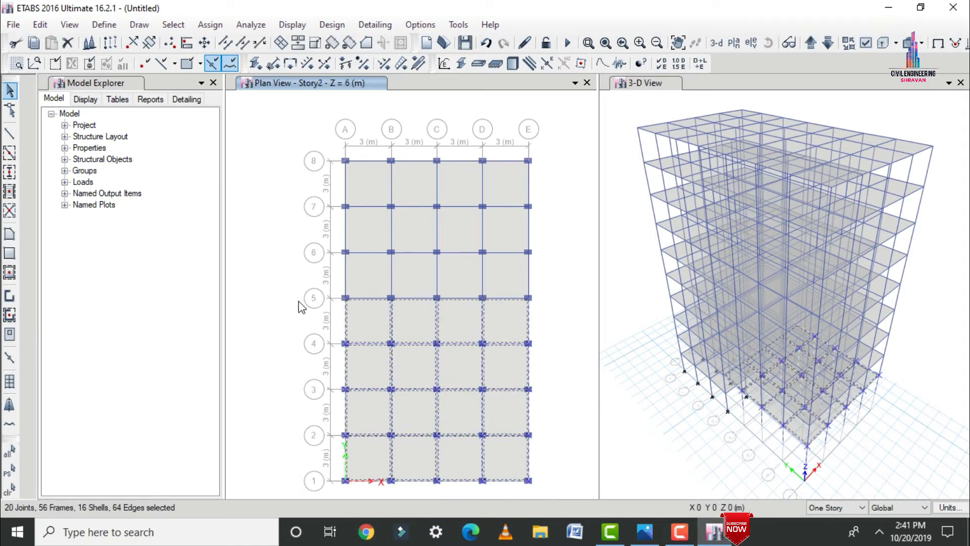
pyautogui.press('Delete')
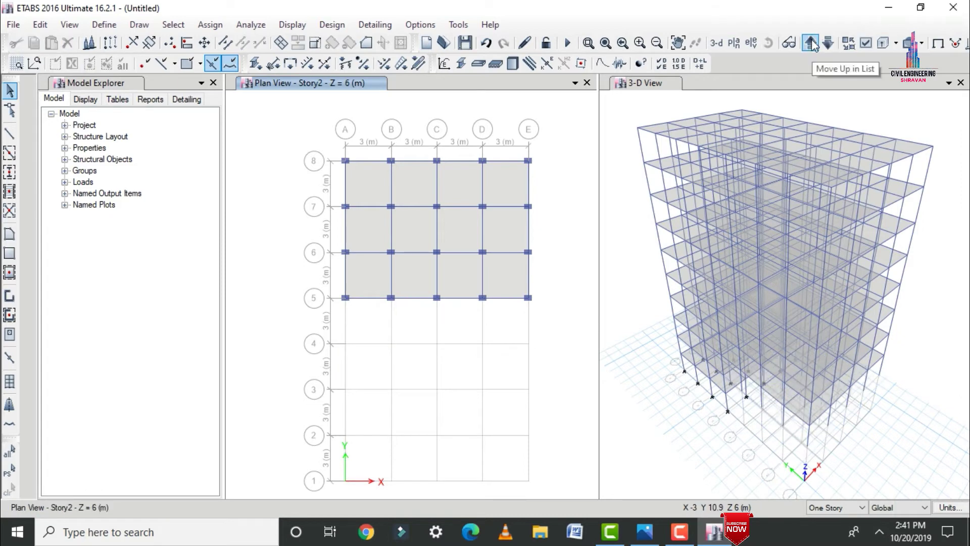
pyautogui.click(810, 42)
pyautogui.moveTo(544, 487); pyautogui.dragTo(332, 299)
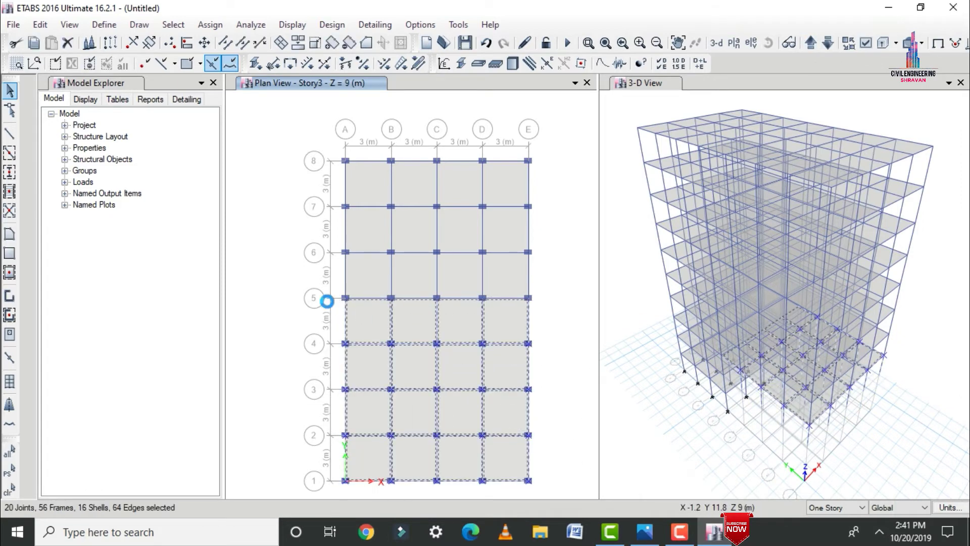
pyautogui.press('Delete')
# Delete the beams, columns and slabs between grid lines 1 and 5 on Story4 and Story5, keeping the members on line 5.
pyautogui.click(811, 42)
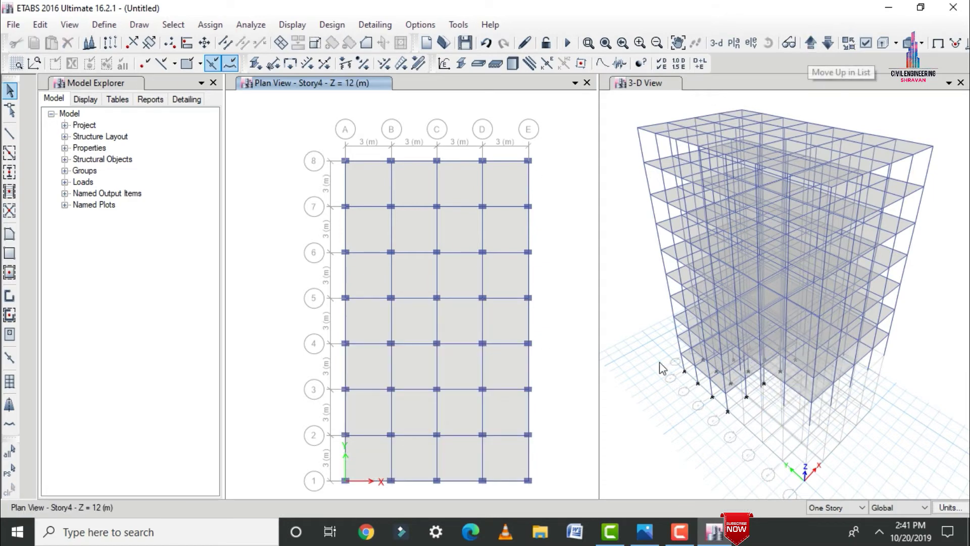
pyautogui.moveTo(546, 493); pyautogui.dragTo(296, 309)
pyautogui.press('Delete')
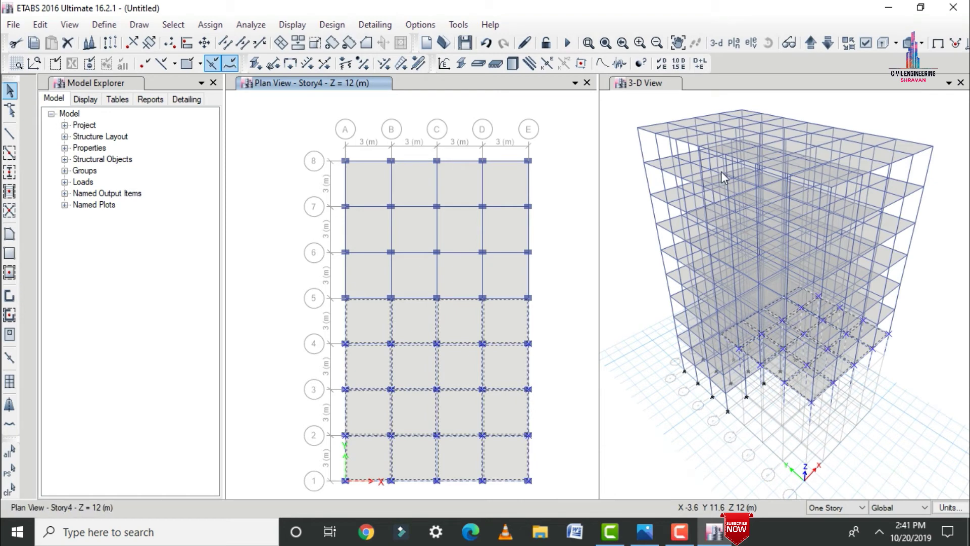
pyautogui.click(811, 42)
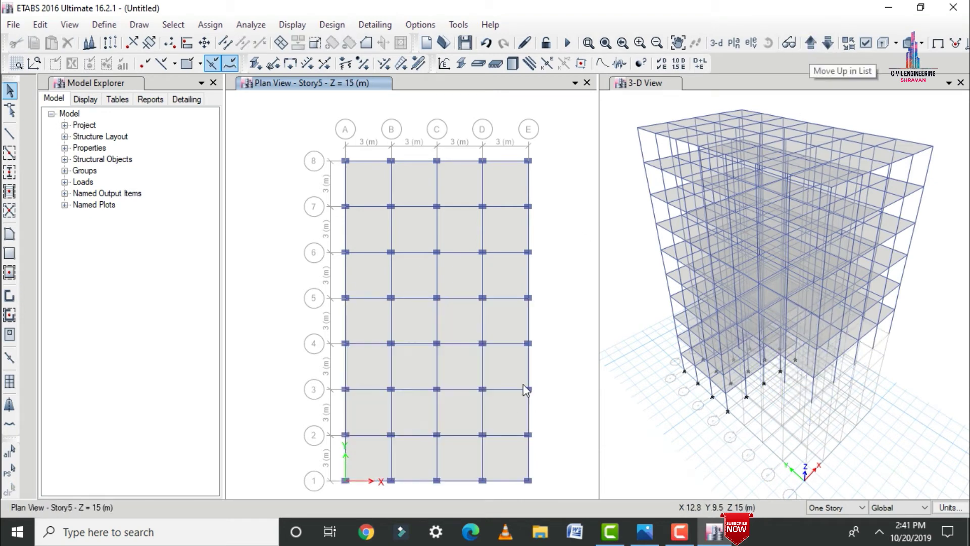
pyautogui.moveTo(545, 488); pyautogui.dragTo(273, 301)
pyautogui.press('Delete')
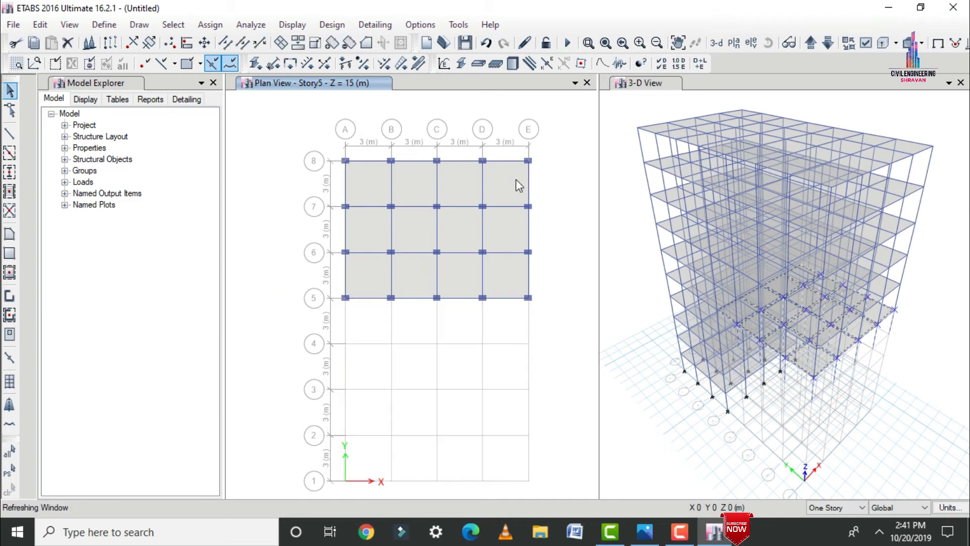
# On Story6, delete the beams, columns and slabs between grid lines 1 and 5, keeping the members on line 5.
pyautogui.click(810, 42)
pyautogui.moveTo(546, 490); pyautogui.dragTo(317, 304)
pyautogui.press('Delete')
# In the Story7 plan, delete only the columns at all intersections of grid lines 1 to 4, keeping the beams and slabs.
pyautogui.click(810, 42)
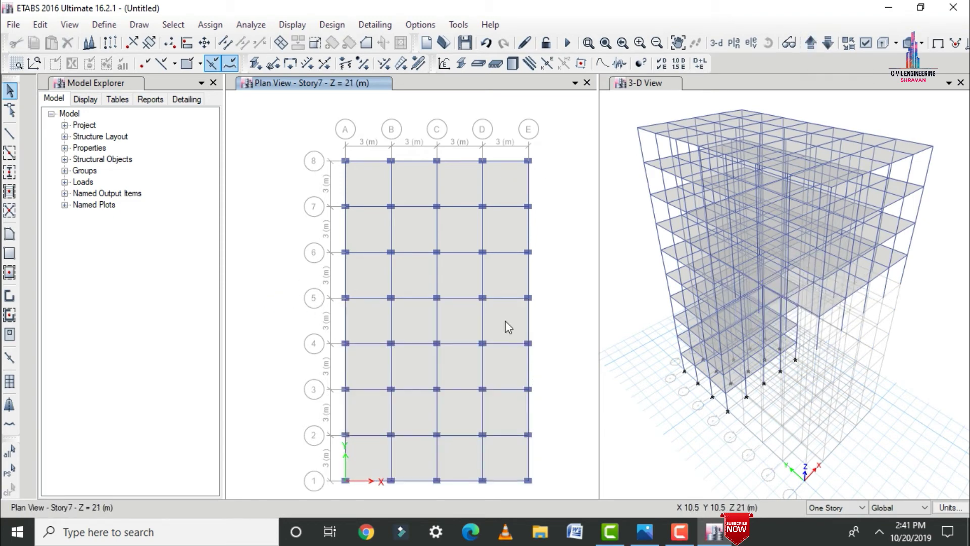
pyautogui.moveTo(514, 331); pyautogui.dragTo(545, 359)
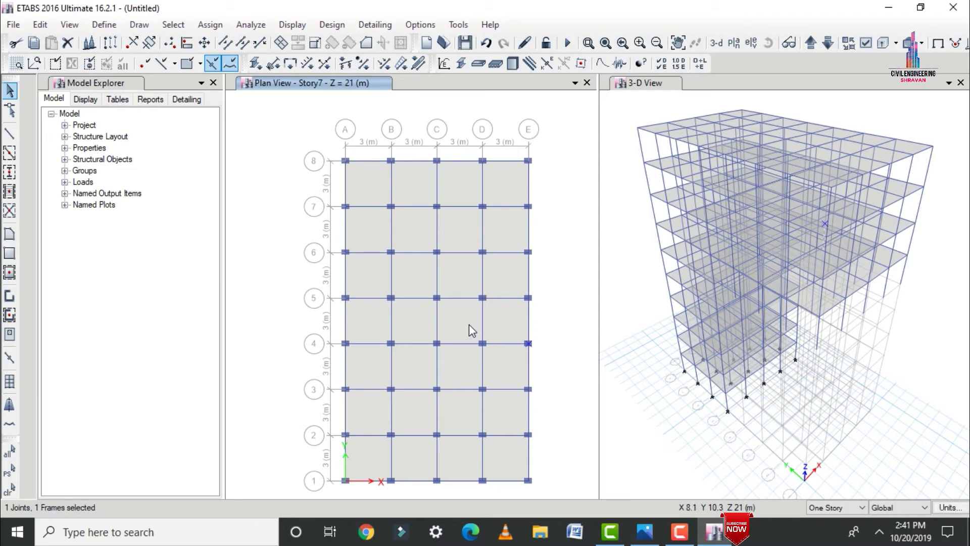
pyautogui.moveTo(470, 328); pyautogui.dragTo(486, 349)
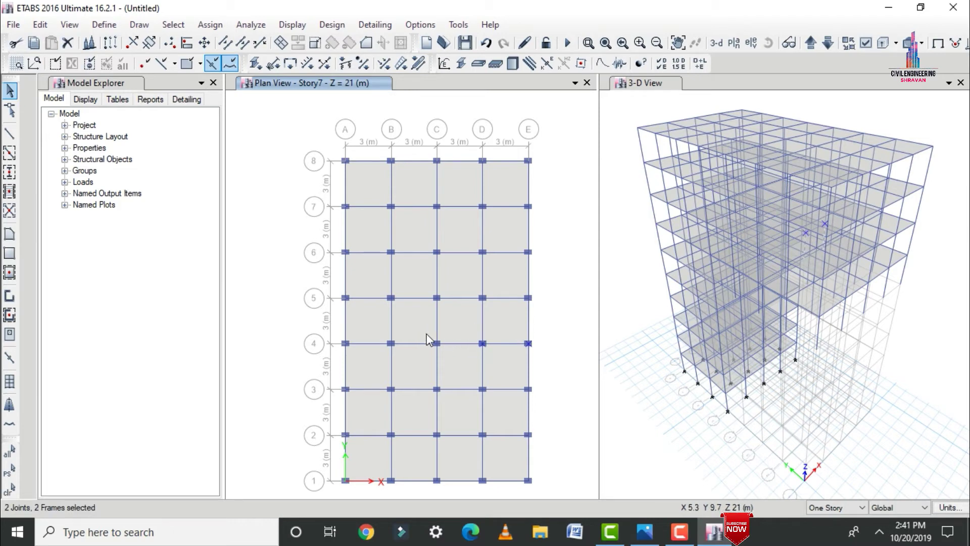
pyautogui.moveTo(426, 333); pyautogui.dragTo(445, 349)
pyautogui.moveTo(384, 334); pyautogui.dragTo(395, 345)
pyautogui.moveTo(332, 335); pyautogui.dragTo(354, 352)
pyautogui.moveTo(336, 382); pyautogui.dragTo(352, 398)
pyautogui.moveTo(382, 380); pyautogui.dragTo(401, 399)
pyautogui.moveTo(430, 379); pyautogui.dragTo(493, 397)
pyautogui.moveTo(519, 379); pyautogui.dragTo(540, 397)
pyautogui.moveTo(519, 423); pyautogui.dragTo(539, 443)
pyautogui.moveTo(381, 423); pyautogui.dragTo(402, 444)
pyautogui.moveTo(334, 424); pyautogui.dragTo(356, 445)
pyautogui.moveTo(334, 470); pyautogui.dragTo(402, 489)
pyautogui.moveTo(426, 470); pyautogui.dragTo(493, 489)
pyautogui.moveTo(517, 471); pyautogui.dragTo(537, 487)
pyautogui.press('Delete')
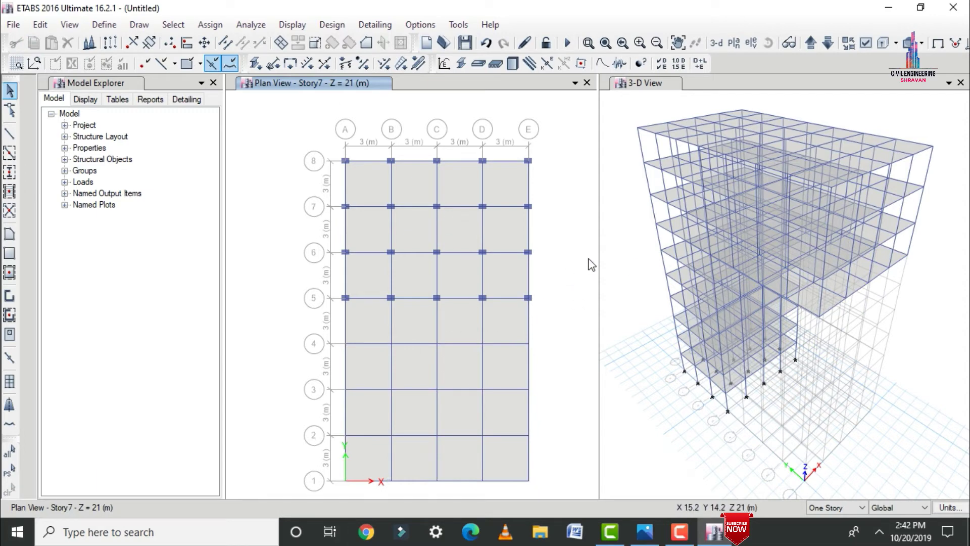
# Show the default Story10 plan view in the window that held the Story7 plan.
pyautogui.click(716, 44)
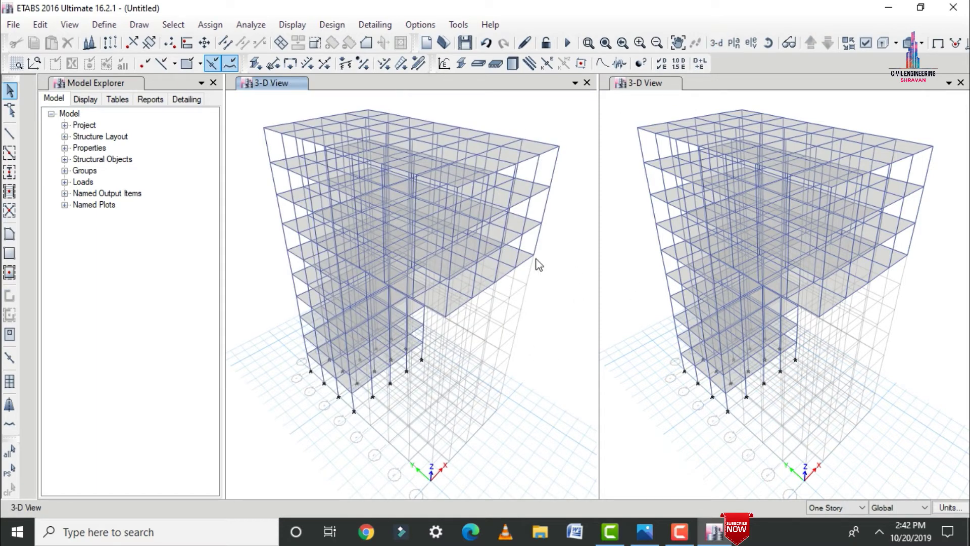
pyautogui.click(735, 44)
pyautogui.click(541, 436)
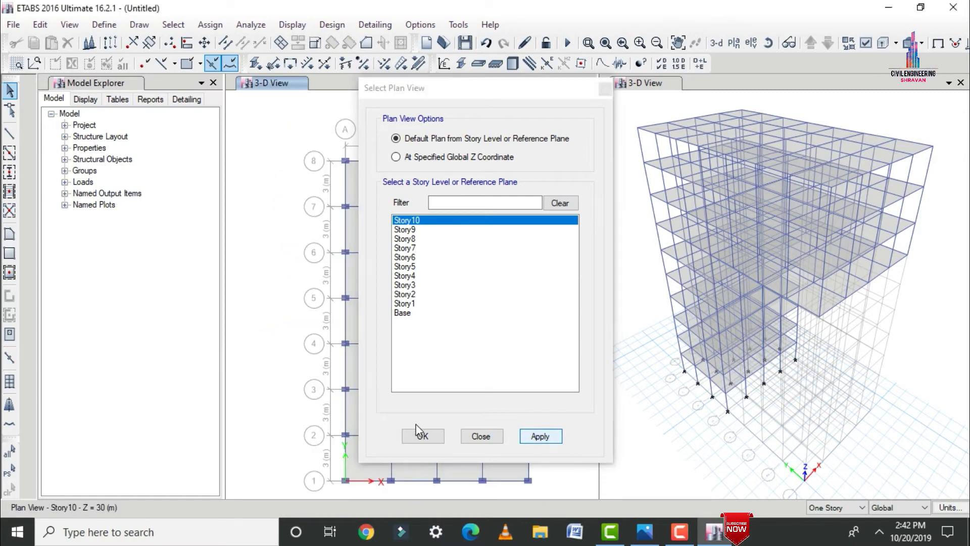
pyautogui.click(419, 433)
# Turn on Extrude Frames and Extrude Shells in the view options of the 3-D view.
pyautogui.click(632, 207)
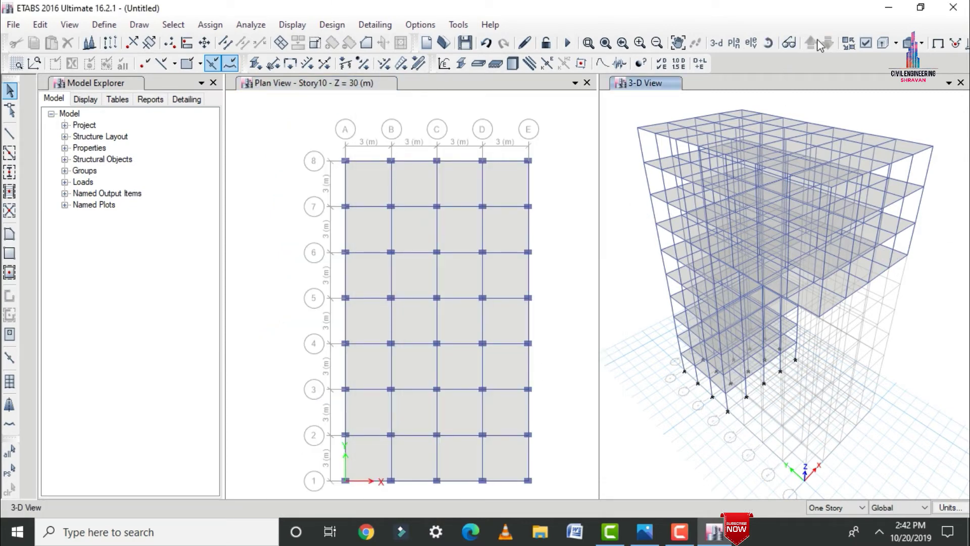
pyautogui.click(866, 43)
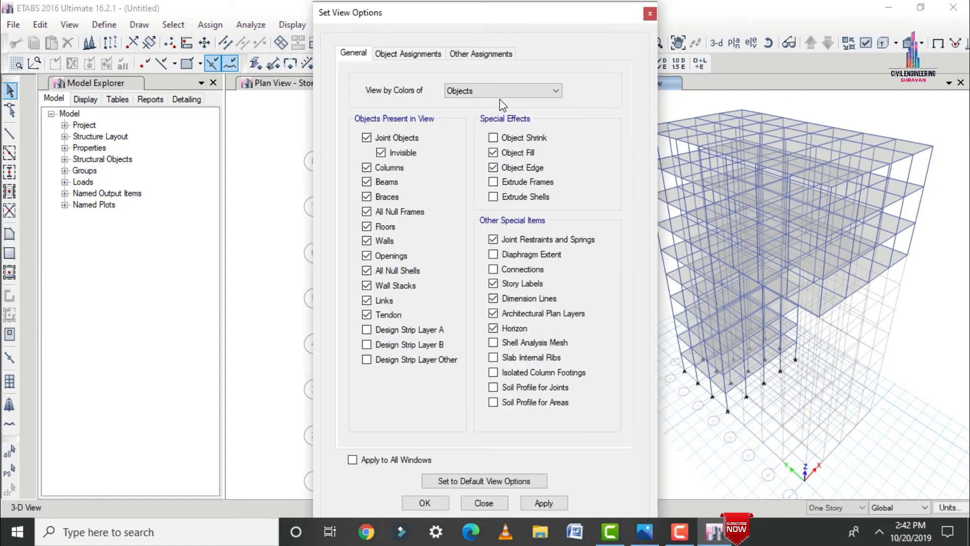
pyautogui.click(507, 183)
pyautogui.click(509, 199)
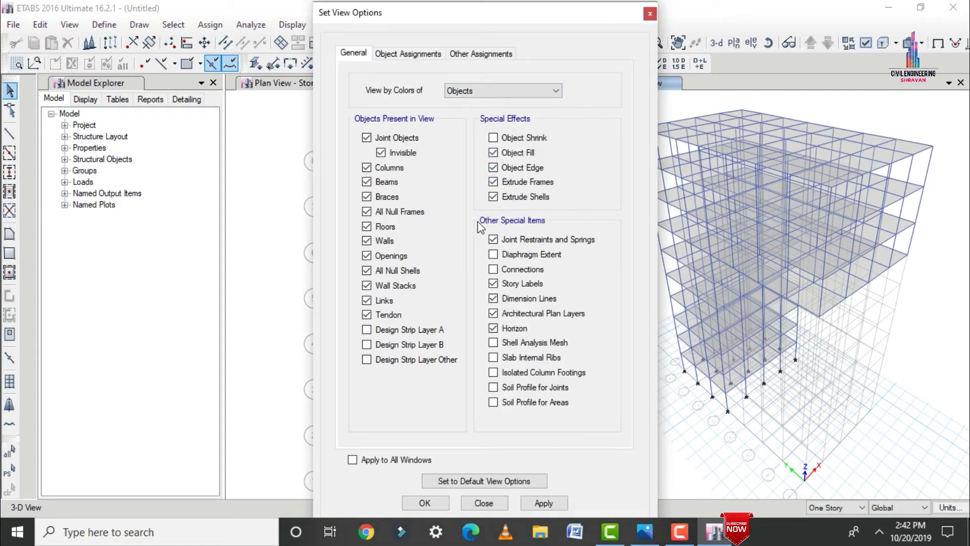
pyautogui.click(537, 505)
pyautogui.click(424, 504)
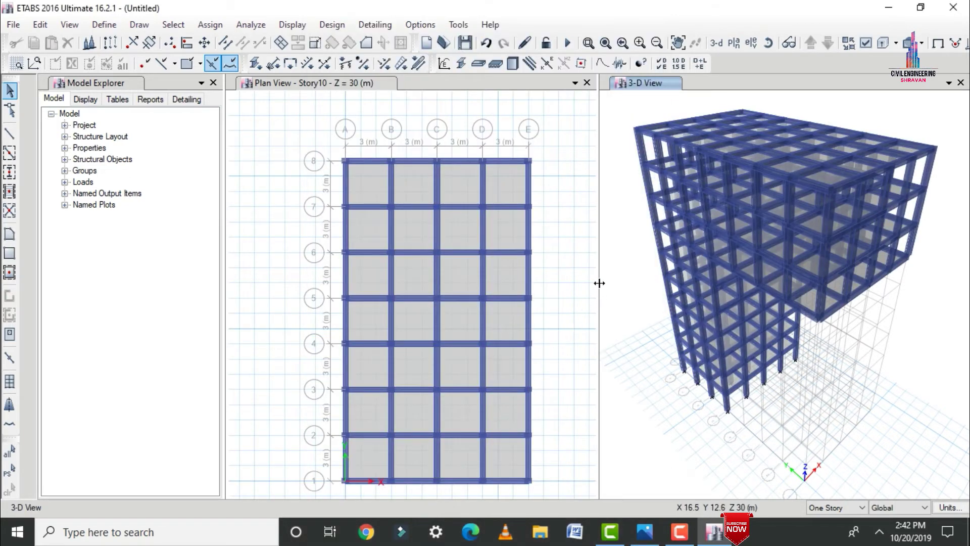
# Widen the 3-D window and inspect the extruded building from the opposite side, returning to the default 3-D view.
pyautogui.moveTo(600, 283); pyautogui.dragTo(505, 277)
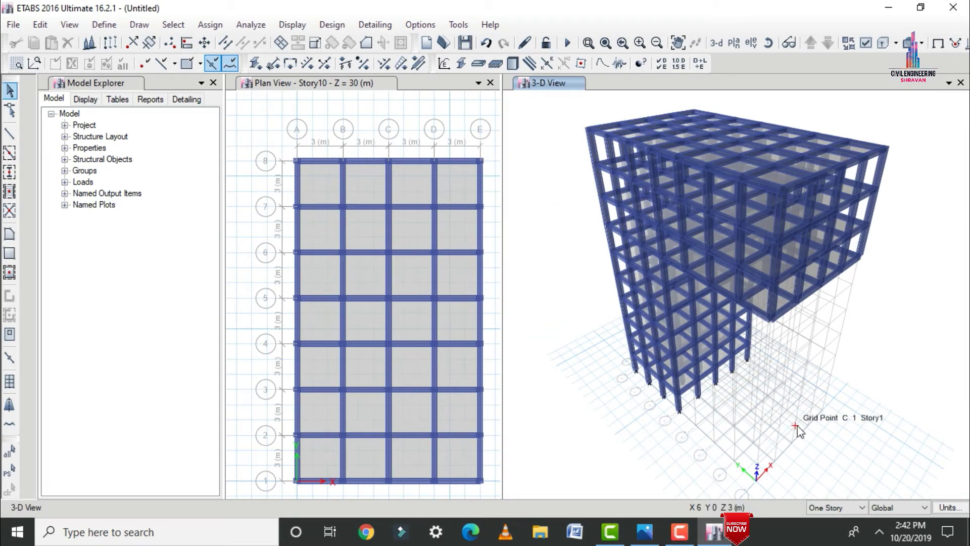
pyautogui.moveTo(889, 396)
pyautogui.keyDown('shift'); pyautogui.mouseDown(button='middle')
pyautogui.moveTo(917, 298)
pyautogui.moveTo(939, 263)
pyautogui.moveTo(936, 248)
pyautogui.moveTo(539, 236)
pyautogui.moveTo(558, 221)
pyautogui.mouseUp(button='middle'); pyautogui.keyUp('shift')
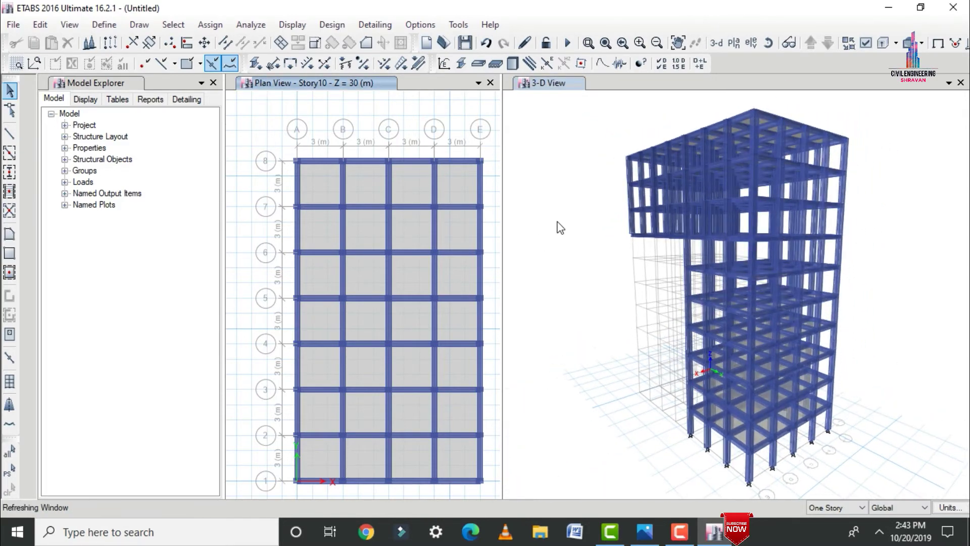
pyautogui.click(720, 45)
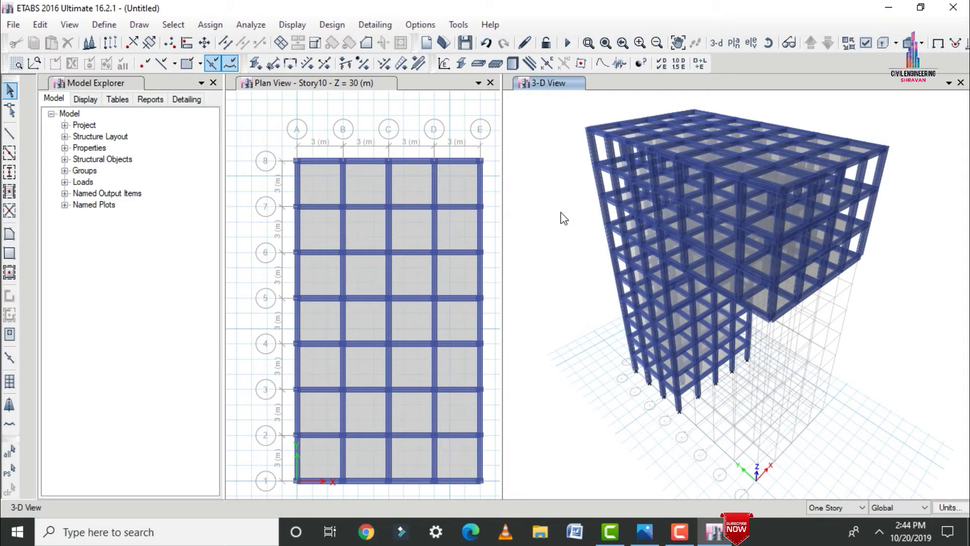
# Add load patterns E X and E Y of type Seismic with IS1893 2002 as the auto lateral load.
pyautogui.click(105, 24)
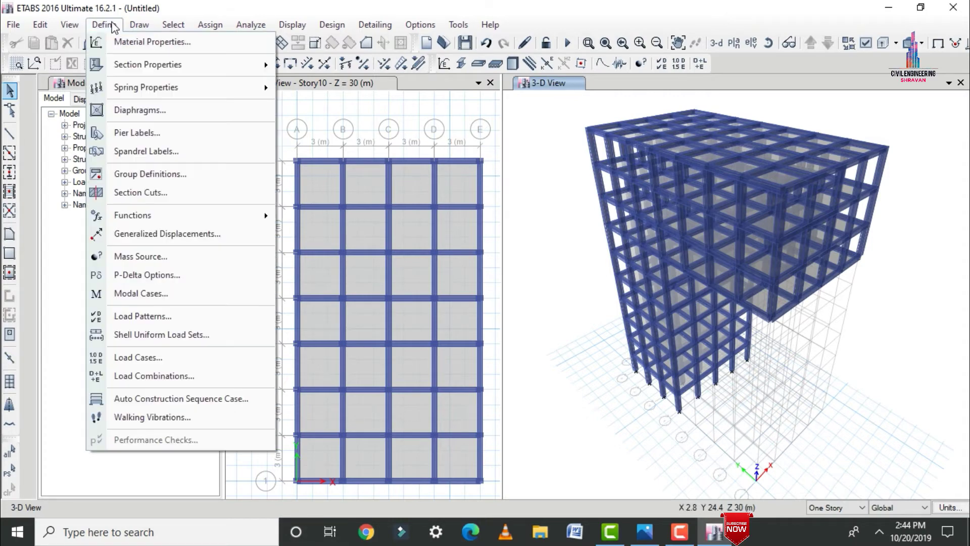
pyautogui.click(183, 318)
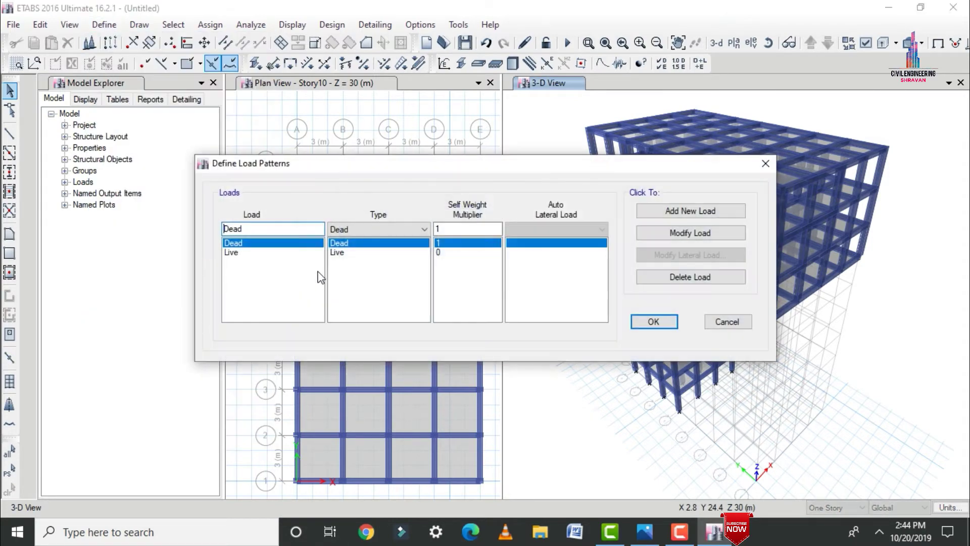
pyautogui.moveTo(265, 226); pyautogui.dragTo(223, 231)
pyautogui.write('E X')
pyautogui.click(366, 229)
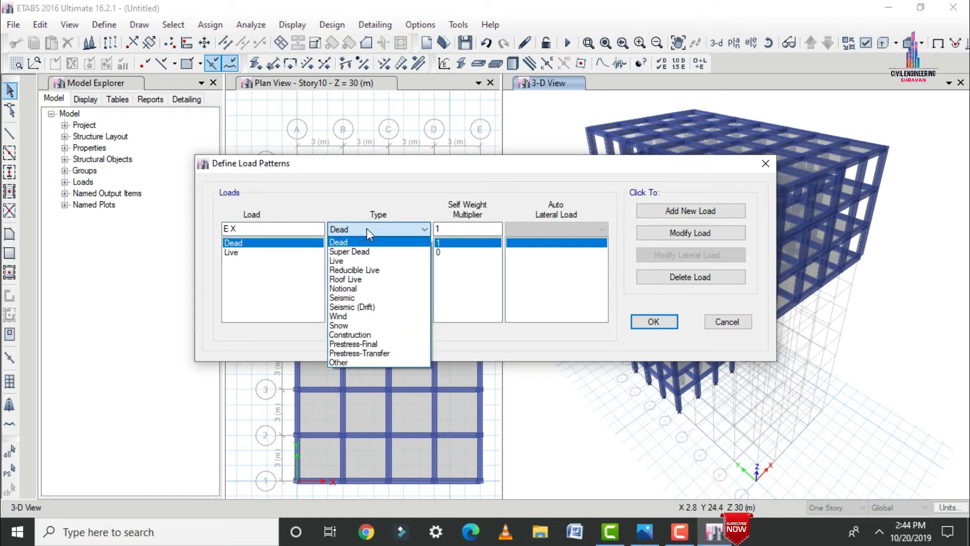
pyautogui.click(349, 298)
pyautogui.click(516, 230)
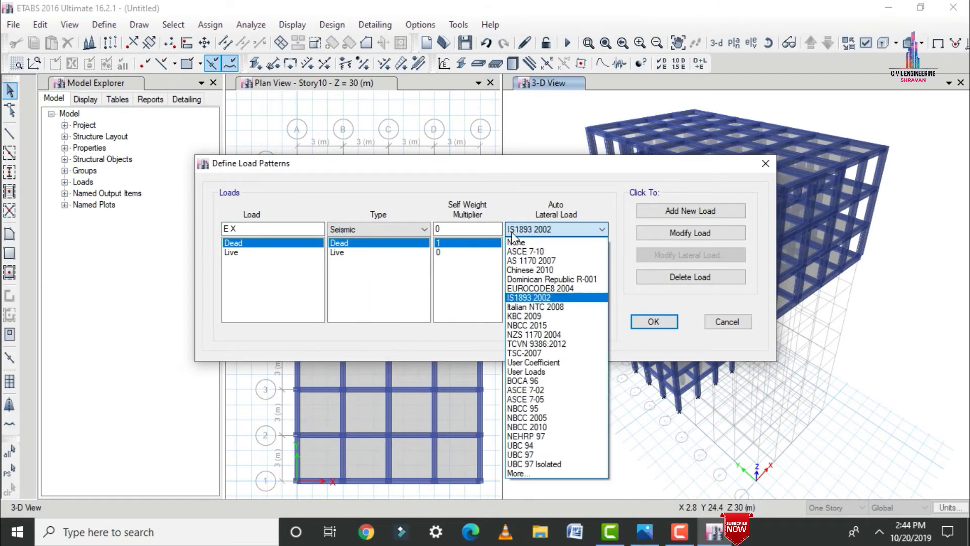
pyautogui.click(528, 298)
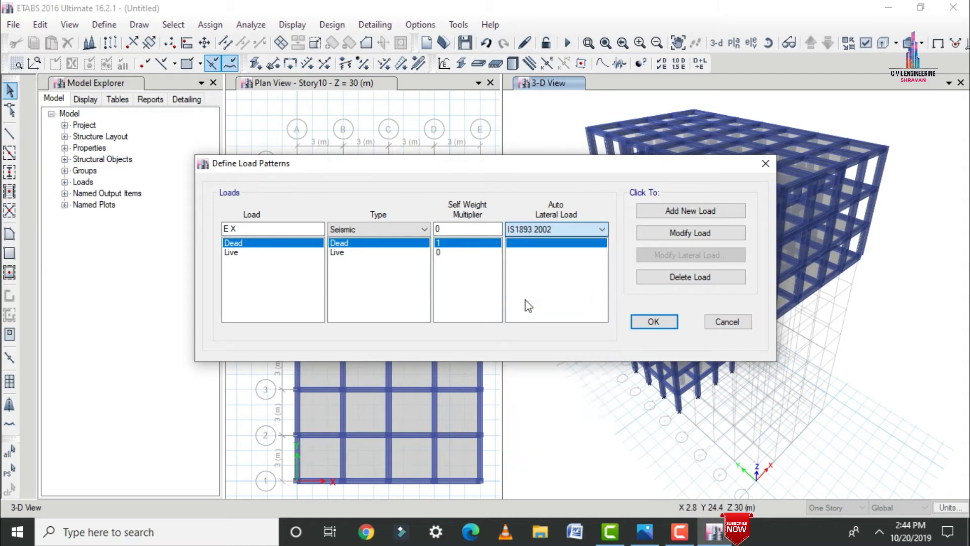
pyautogui.click(695, 213)
pyautogui.click(308, 229)
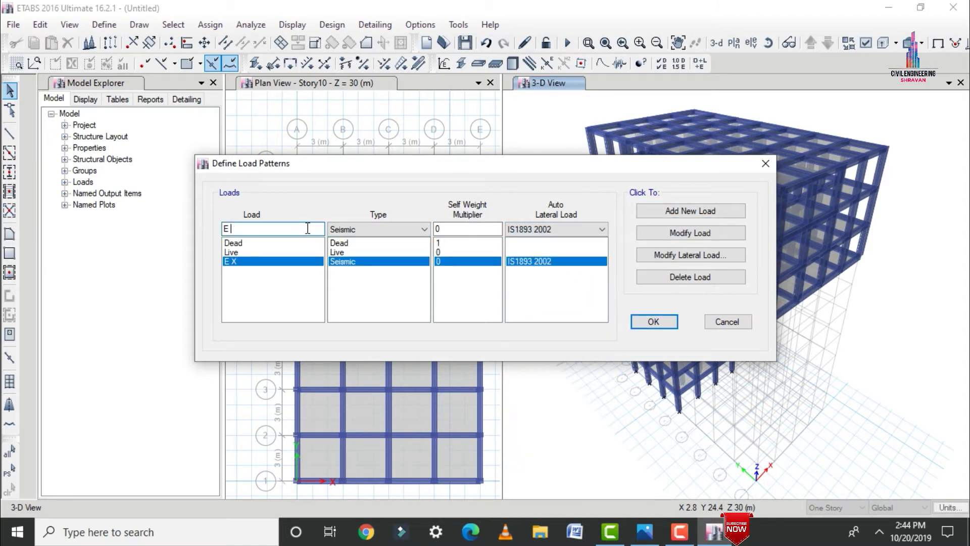
pyautogui.click(704, 211)
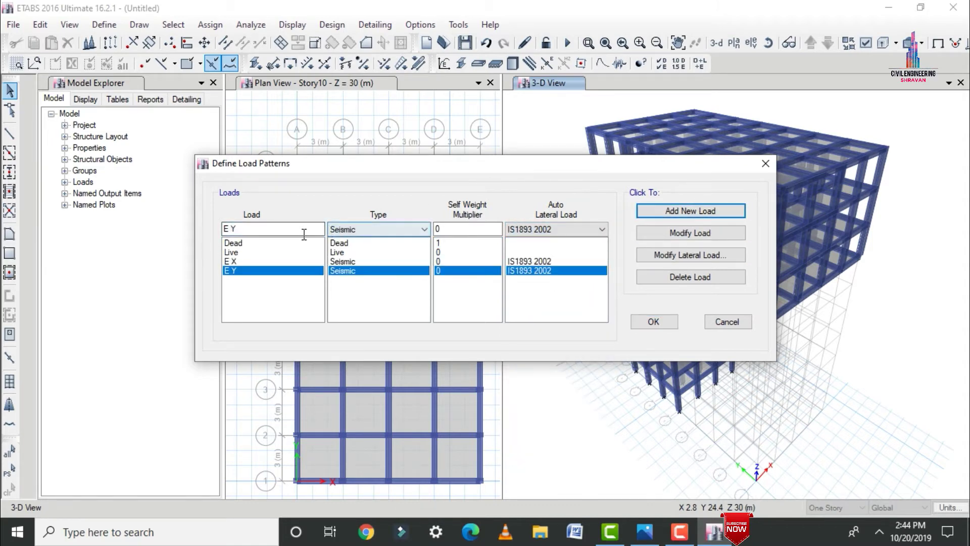
# Add load patterns W X and W Y of type Wind with Indian IS 875:2015 as the auto lateral load.
pyautogui.moveTo(303, 230); pyautogui.dragTo(152, 216)
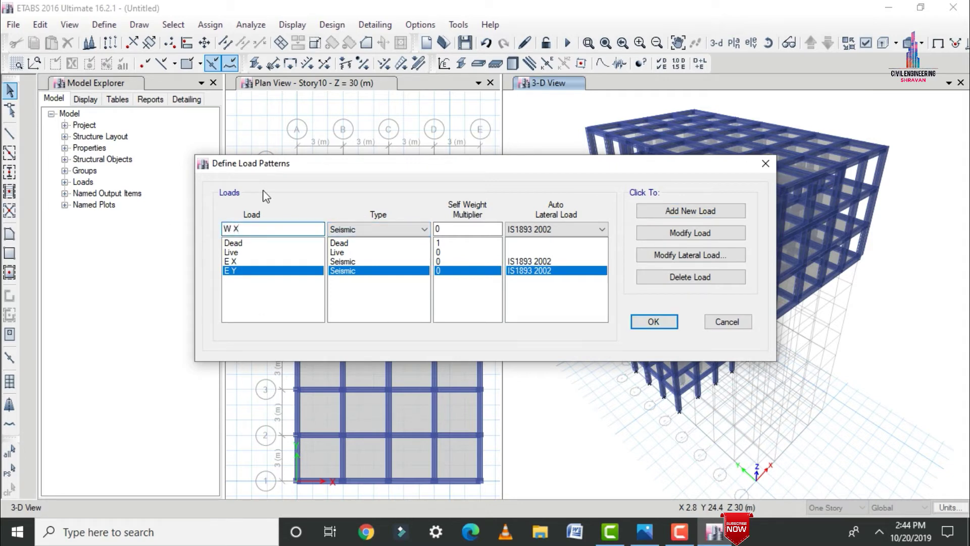
pyautogui.click(392, 230)
pyautogui.click(352, 319)
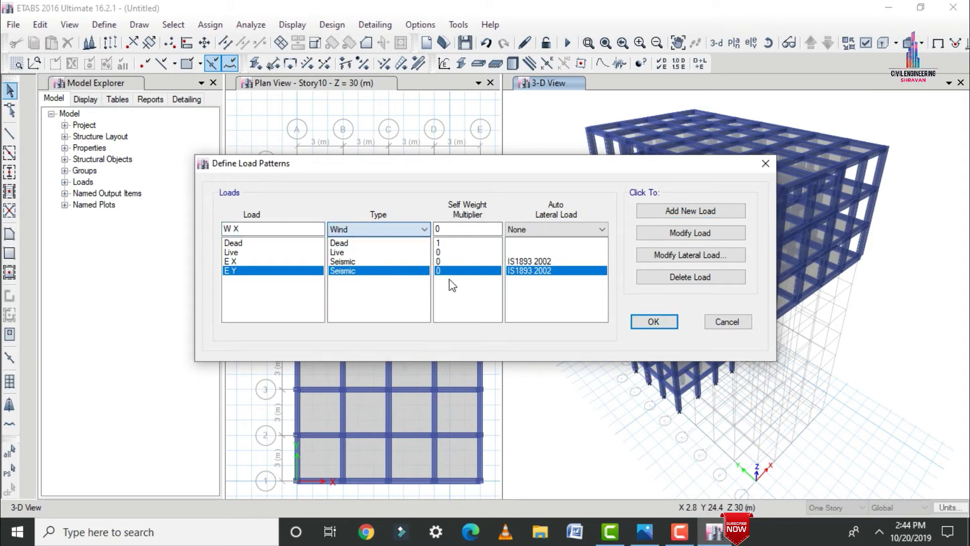
pyautogui.click(538, 230)
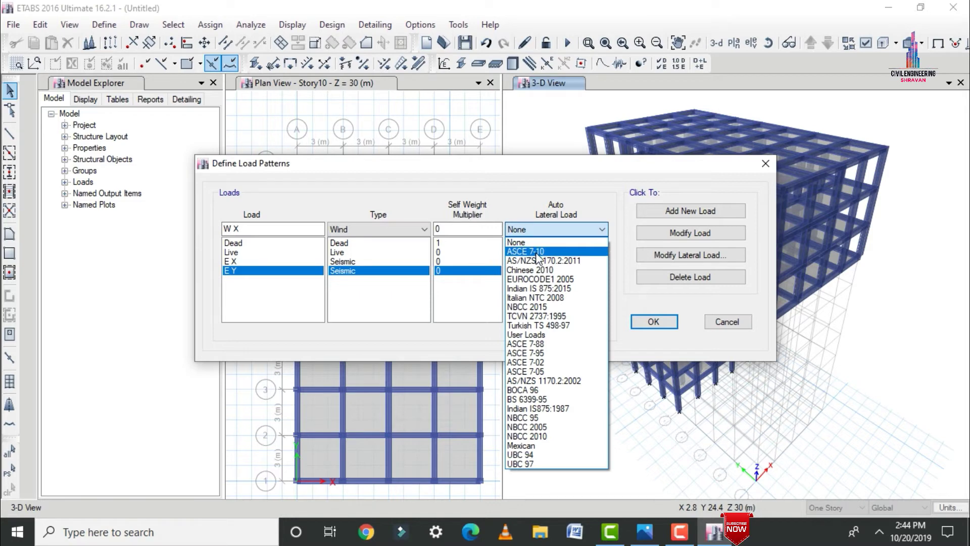
pyautogui.click(539, 288)
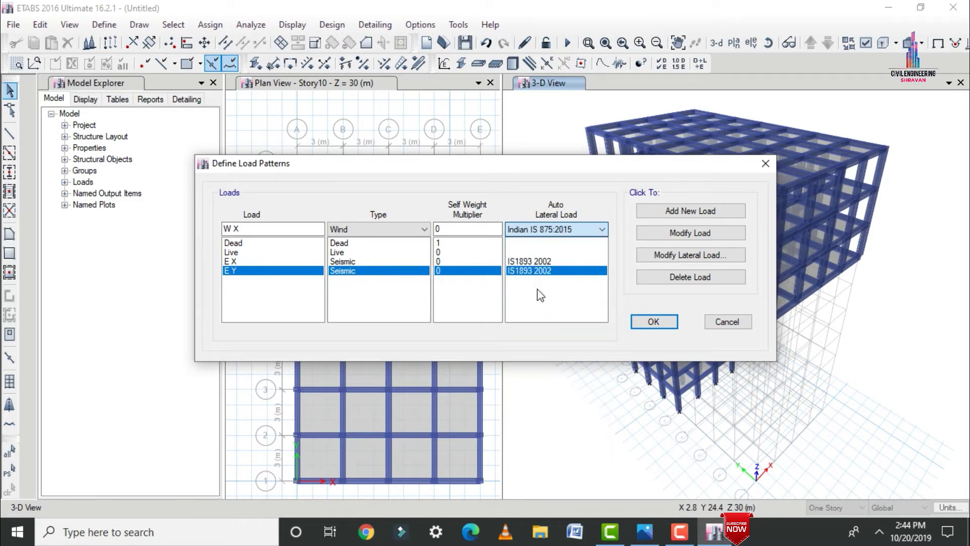
pyautogui.click(669, 211)
pyautogui.click(260, 231)
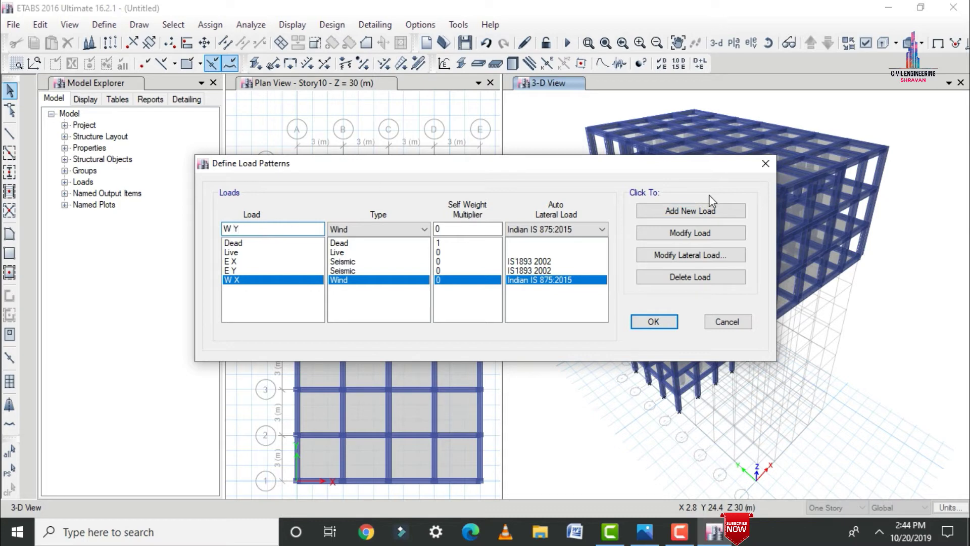
pyautogui.click(666, 211)
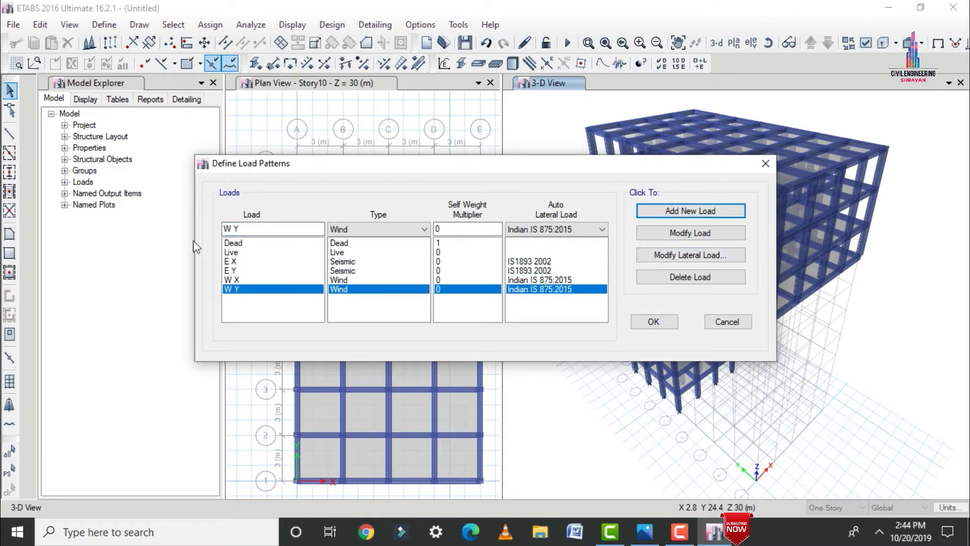
pyautogui.click(235, 262)
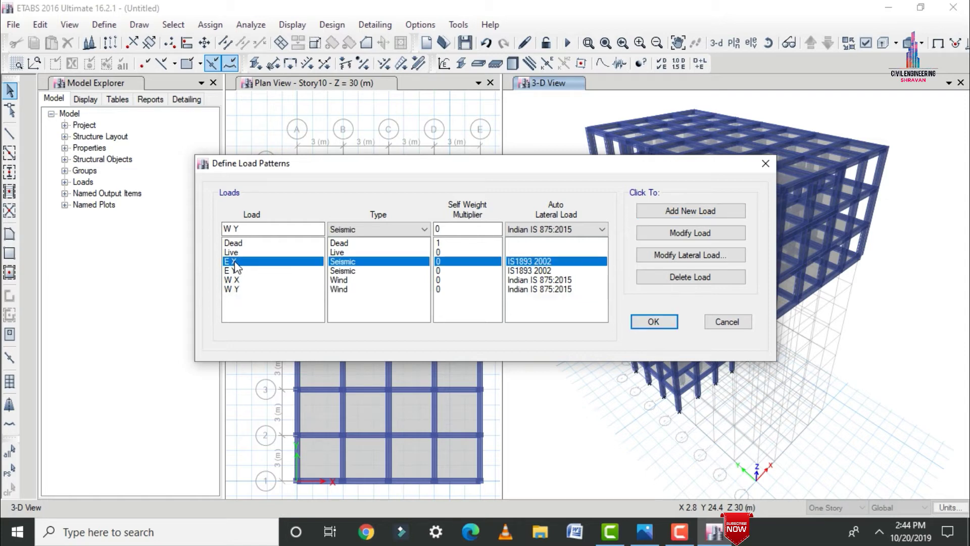
pyautogui.click(235, 271)
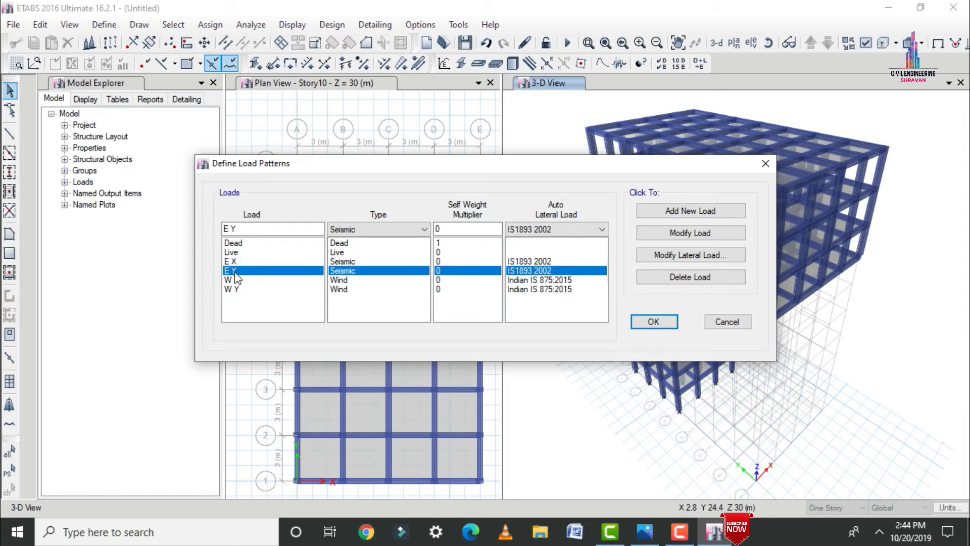
pyautogui.click(236, 281)
pyautogui.click(238, 290)
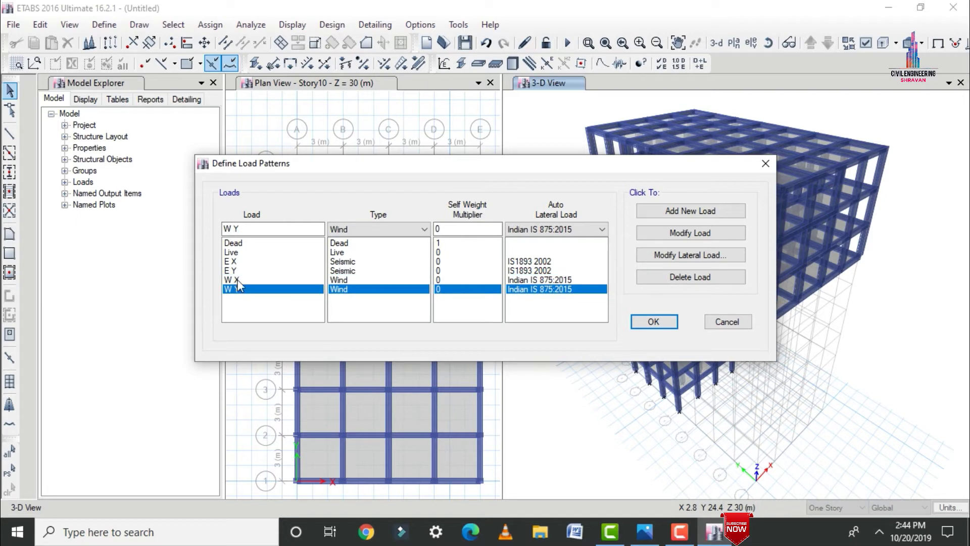
# Limit the E X seismic load pattern to X Dir without eccentricity, using the per-code seismic zone factor 0.36.
pyautogui.click(235, 263)
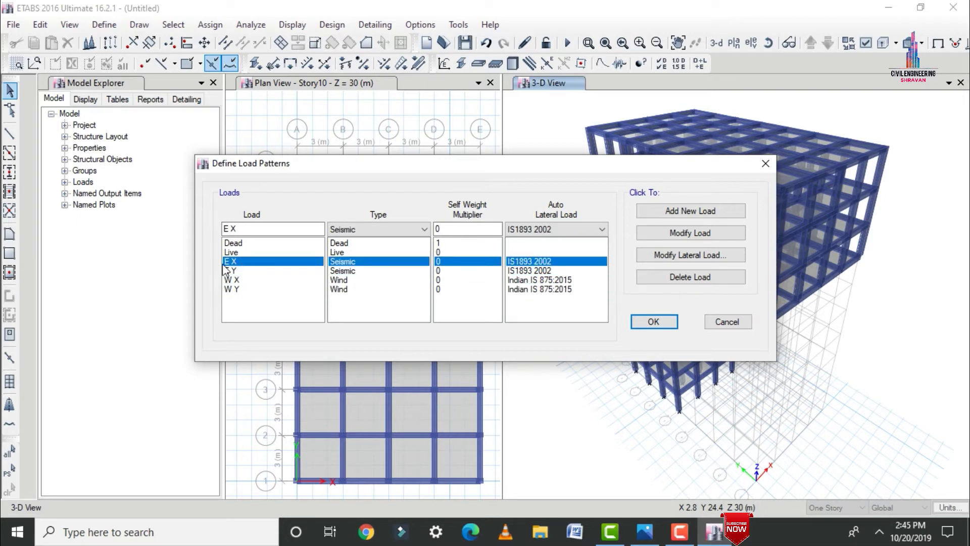
pyautogui.click(689, 259)
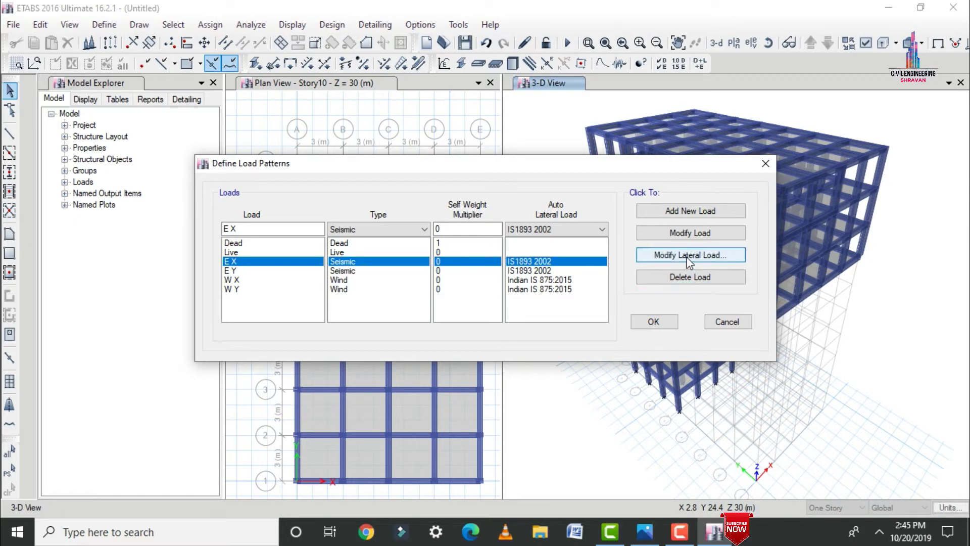
pyautogui.click(373, 176)
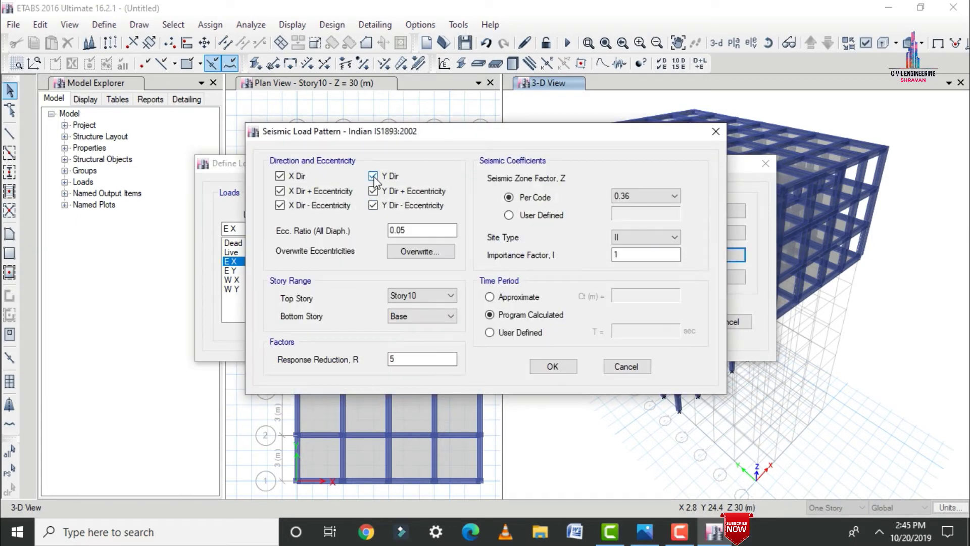
pyautogui.click(373, 191)
pyautogui.click(373, 205)
pyautogui.click(302, 206)
pyautogui.click(302, 192)
pyautogui.click(629, 196)
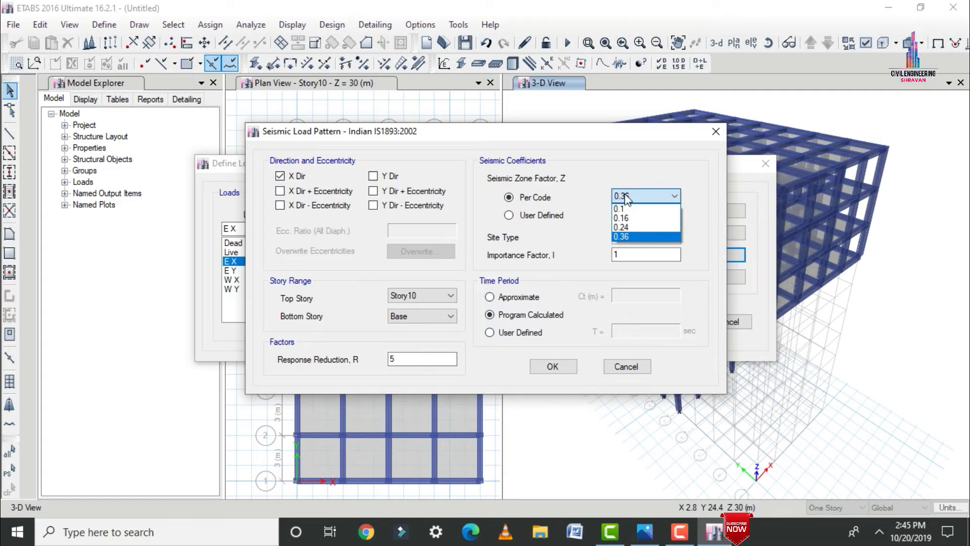
pyautogui.click(621, 237)
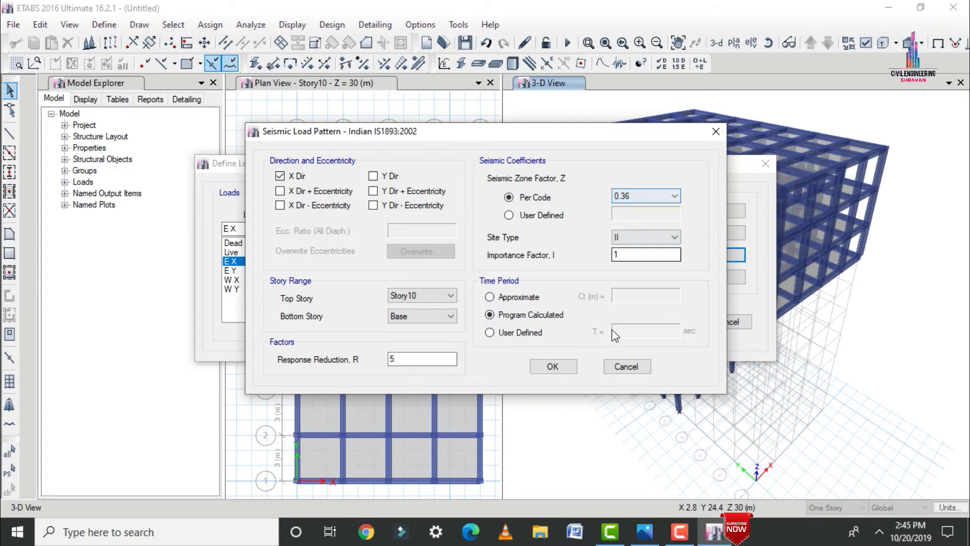
pyautogui.click(553, 366)
# Limit the E Y seismic load pattern to Y Dir without eccentricity and choose its seismic zone factor per code.
pyautogui.click(261, 272)
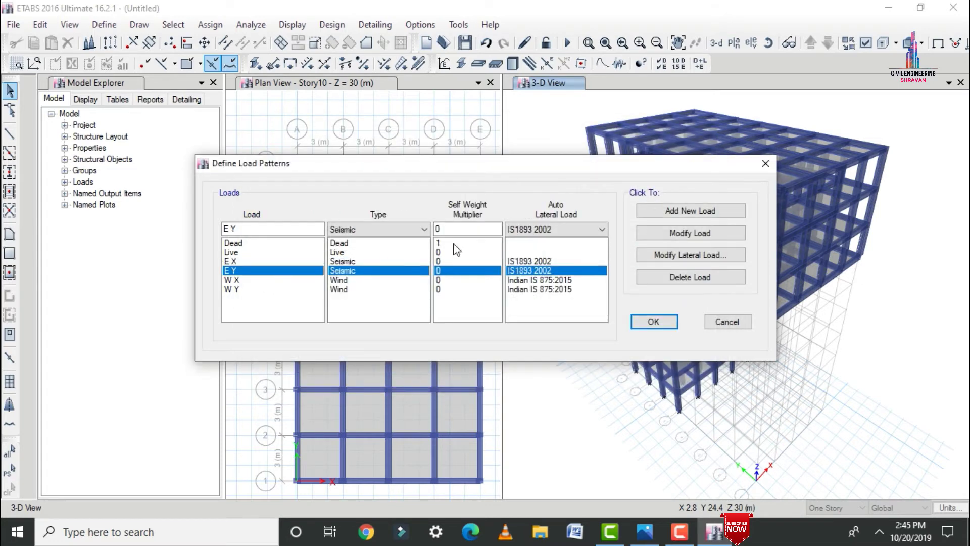
pyautogui.click(663, 255)
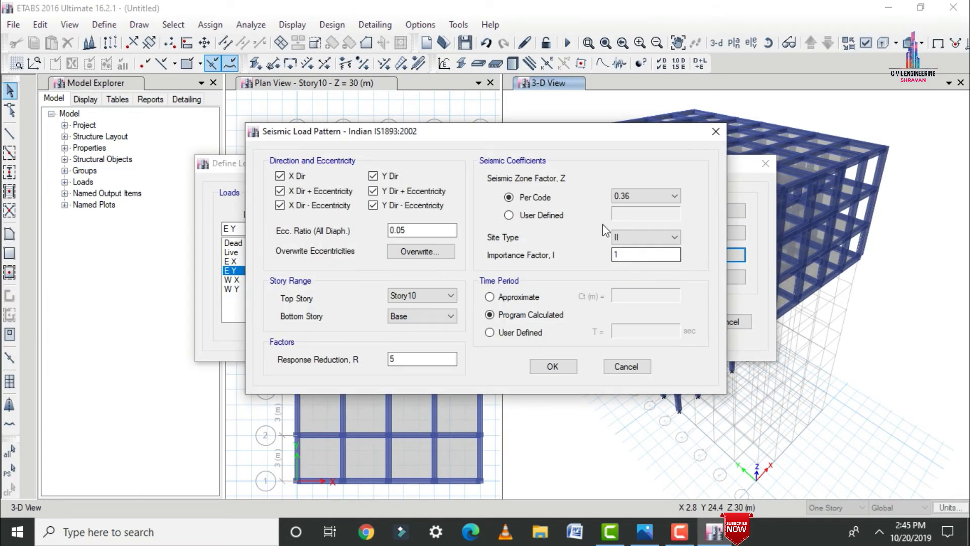
pyautogui.click(373, 191)
pyautogui.click(374, 205)
pyautogui.click(279, 205)
pyautogui.click(280, 192)
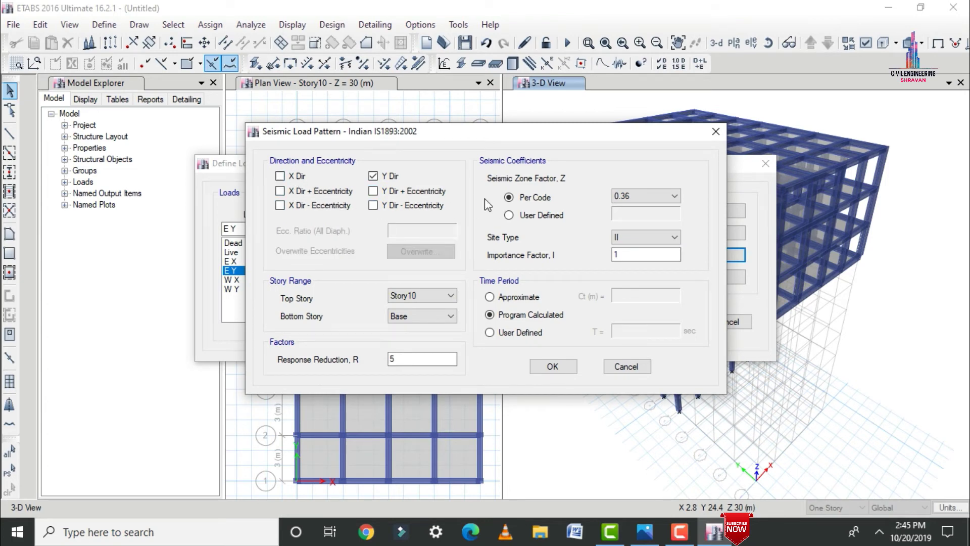
pyautogui.click(646, 195)
pyautogui.click(638, 228)
pyautogui.click(552, 367)
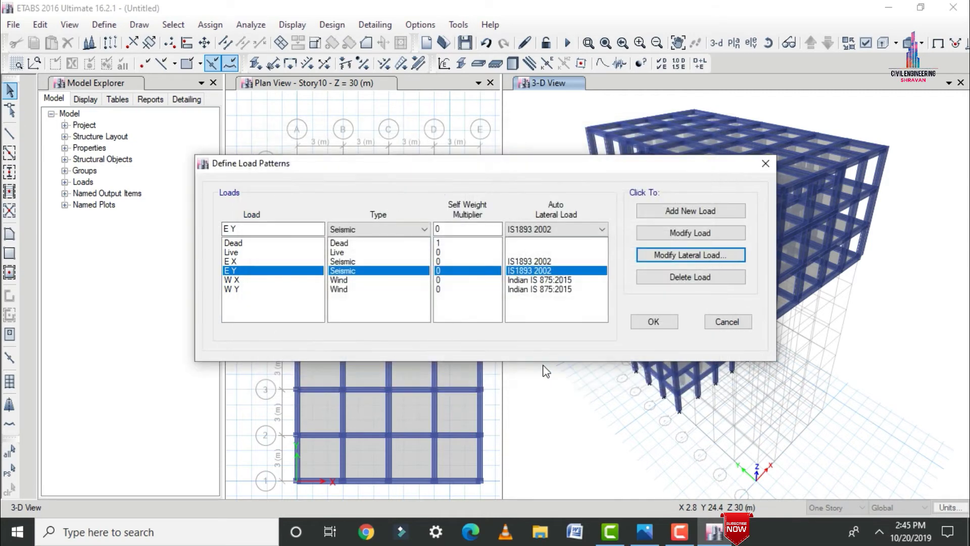
# Set the W X wind load pattern to a wind speed of 44 m/s and terrain category 4.
pyautogui.click(525, 280)
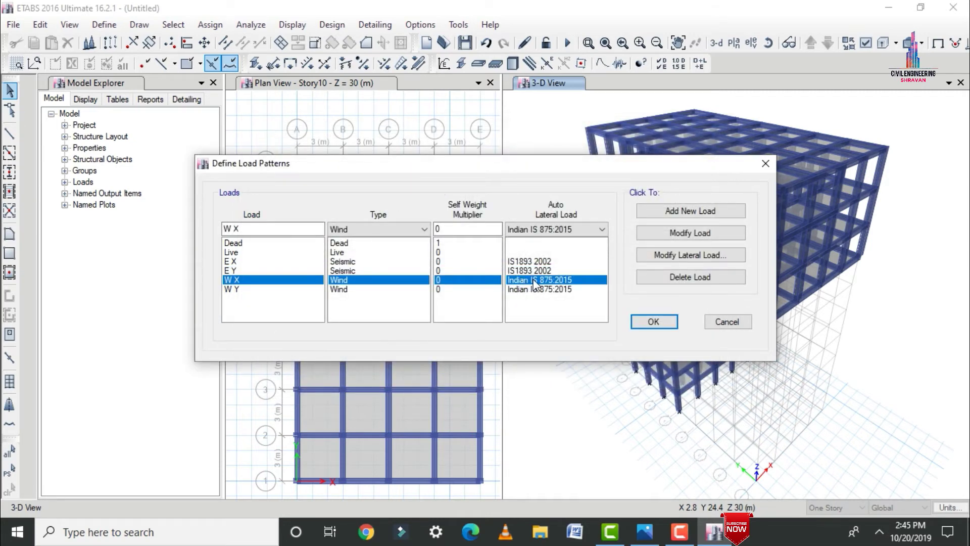
pyautogui.click(684, 256)
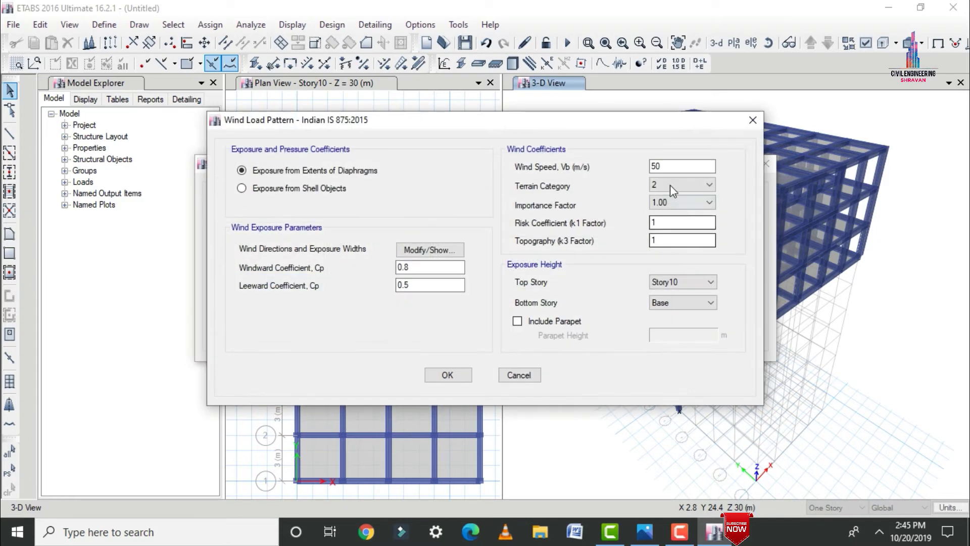
pyautogui.doubleClick(658, 166)
pyautogui.write('44')
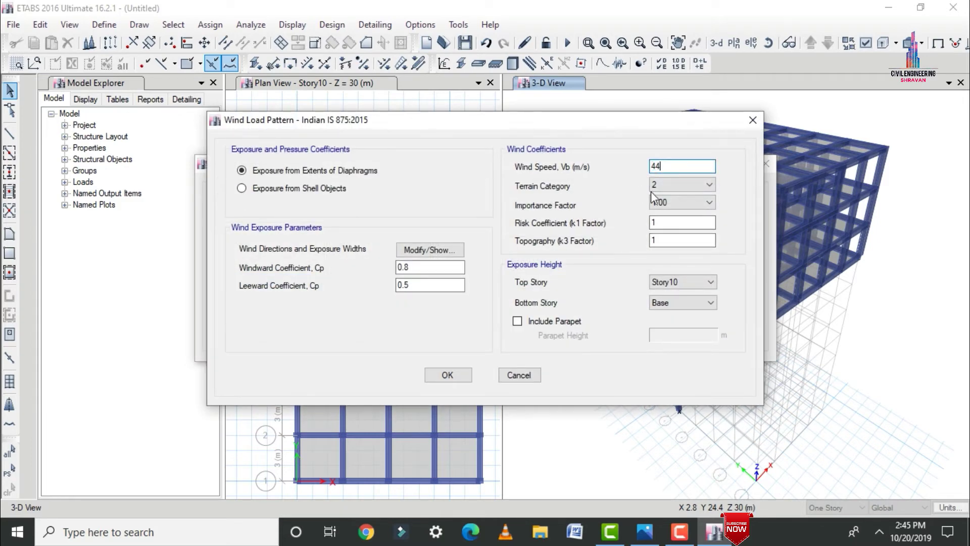
pyautogui.click(677, 185)
pyautogui.click(678, 225)
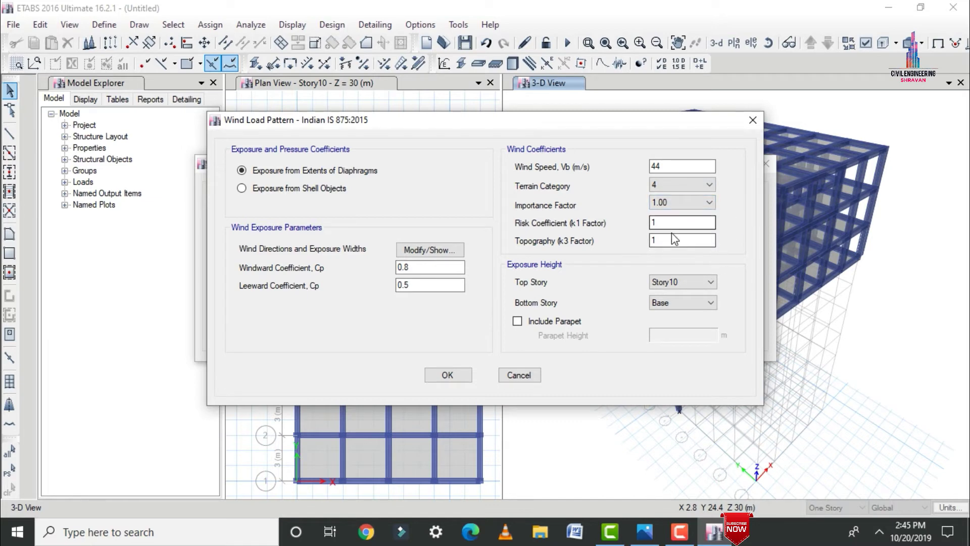
# Set the wind direction angle of the W X load pattern to 0 degrees and accept its wind parameters.
pyautogui.click(446, 253)
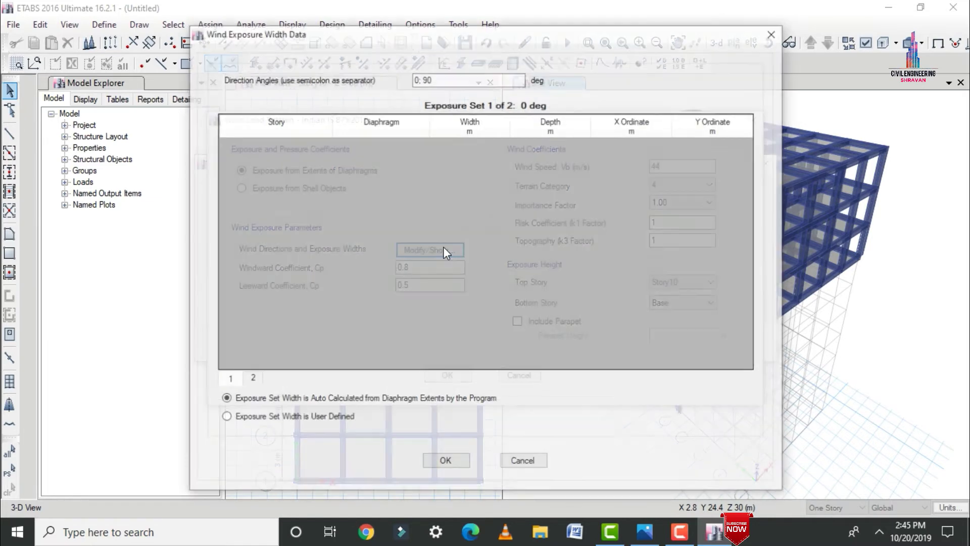
pyautogui.moveTo(497, 84); pyautogui.dragTo(347, 106)
pyautogui.write('0')
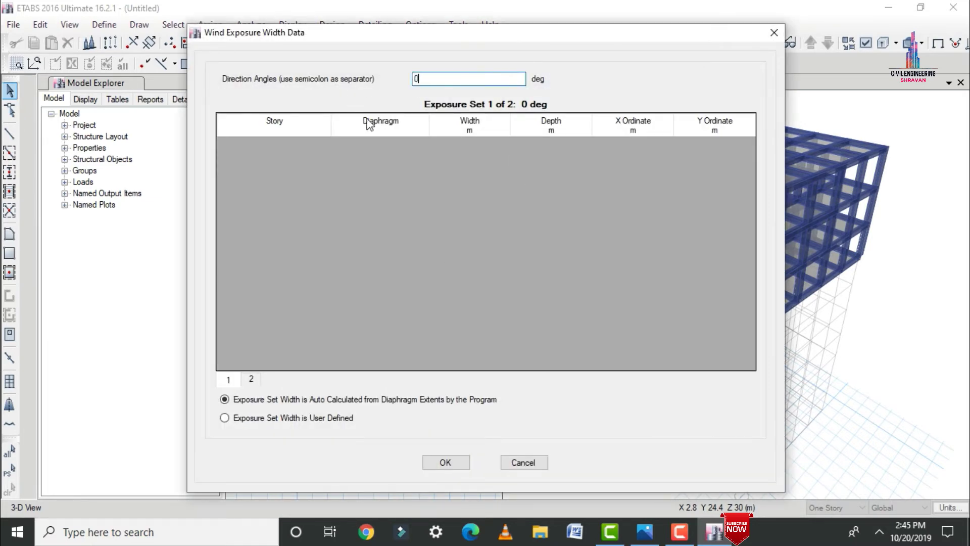
pyautogui.click(456, 464)
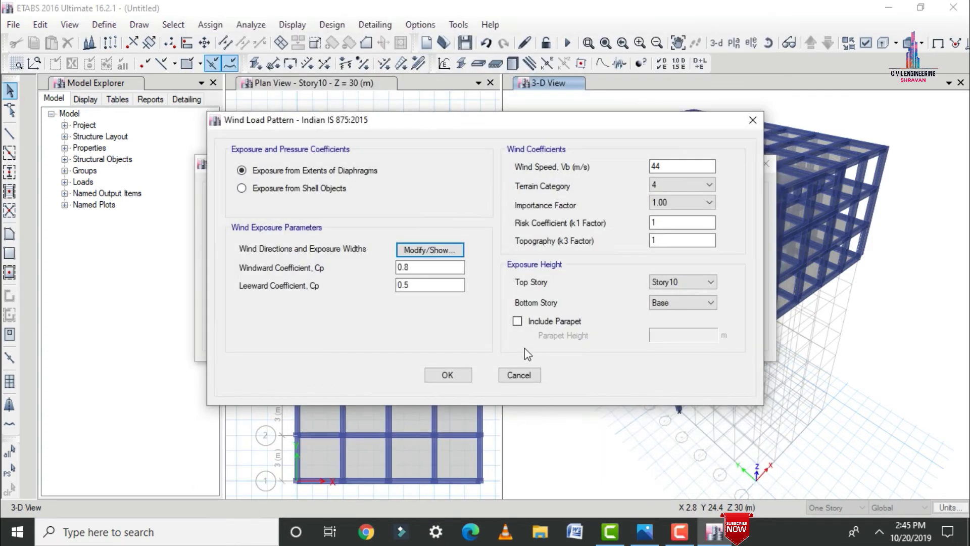
pyautogui.click(448, 376)
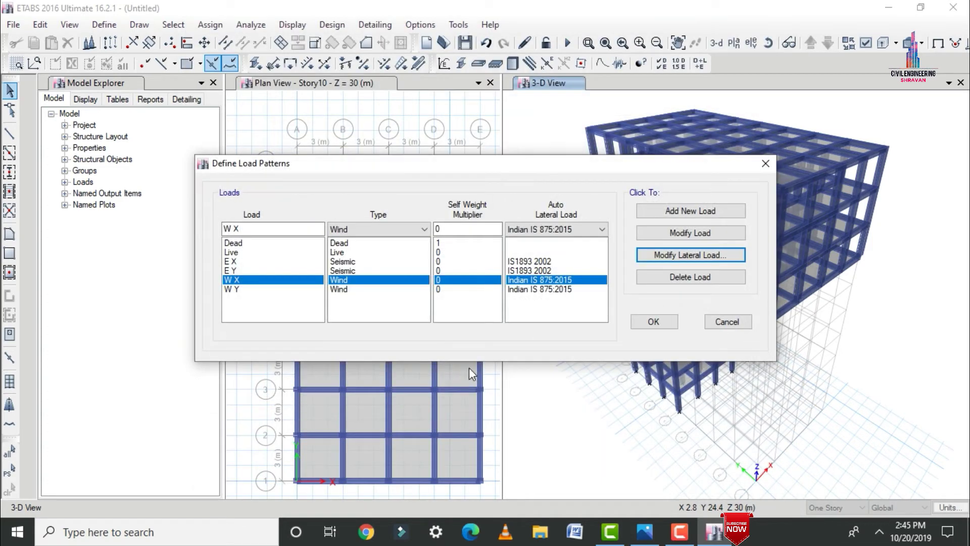
# Set the W Y wind load pattern to a wind speed of 44 m/s and terrain category 4.
pyautogui.click(231, 290)
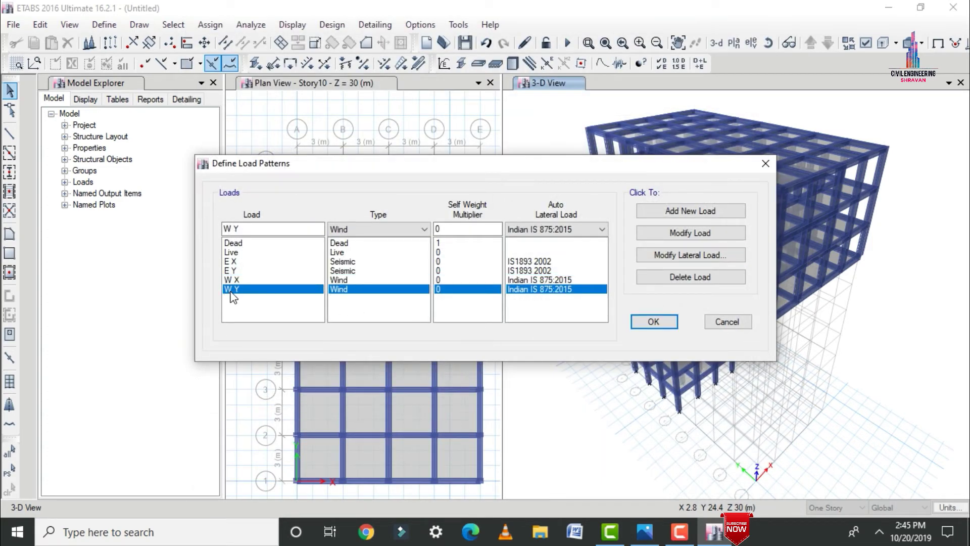
pyautogui.click(685, 255)
pyautogui.doubleClick(663, 167)
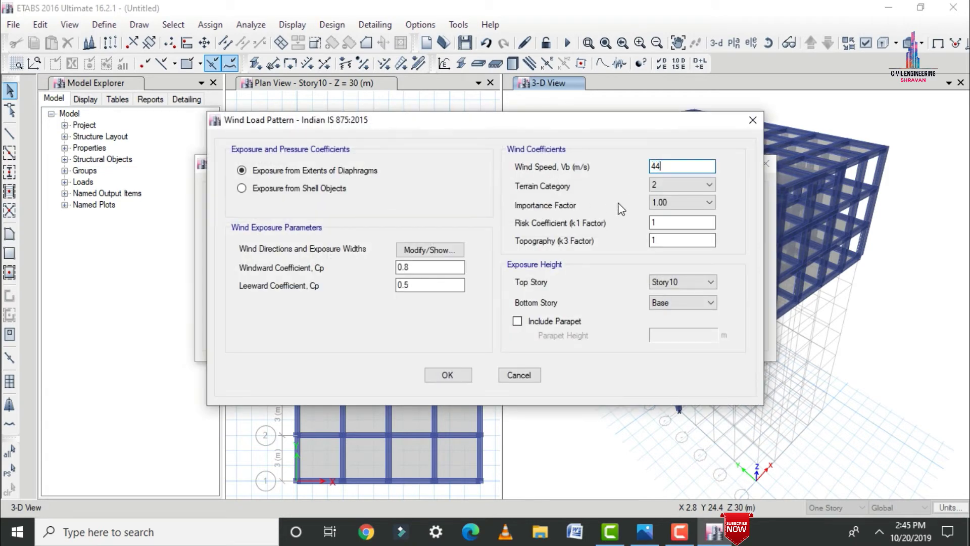
pyautogui.write('44')
pyautogui.click(662, 185)
pyautogui.click(665, 229)
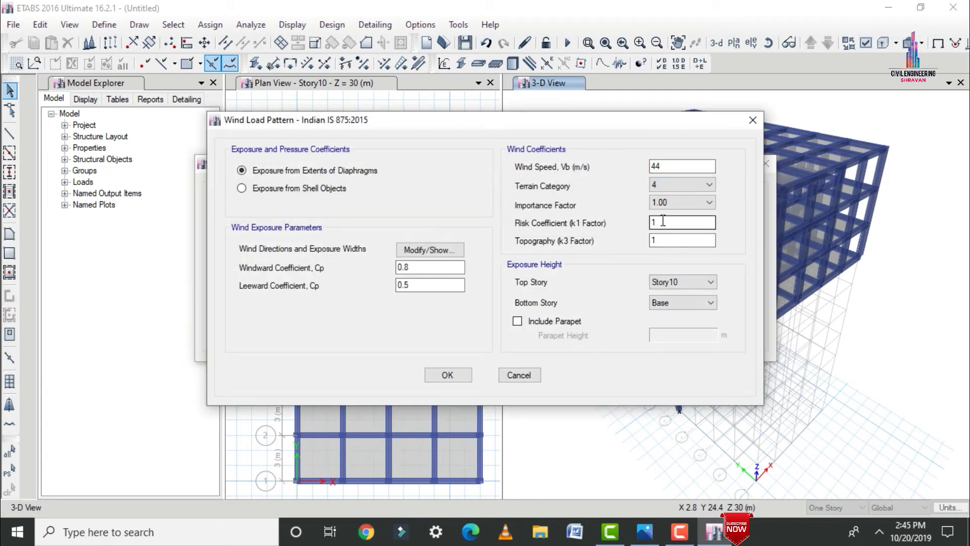
# Set the wind direction angle of the W Y load pattern to 90 degrees and accept the load pattern definitions.
pyautogui.click(430, 250)
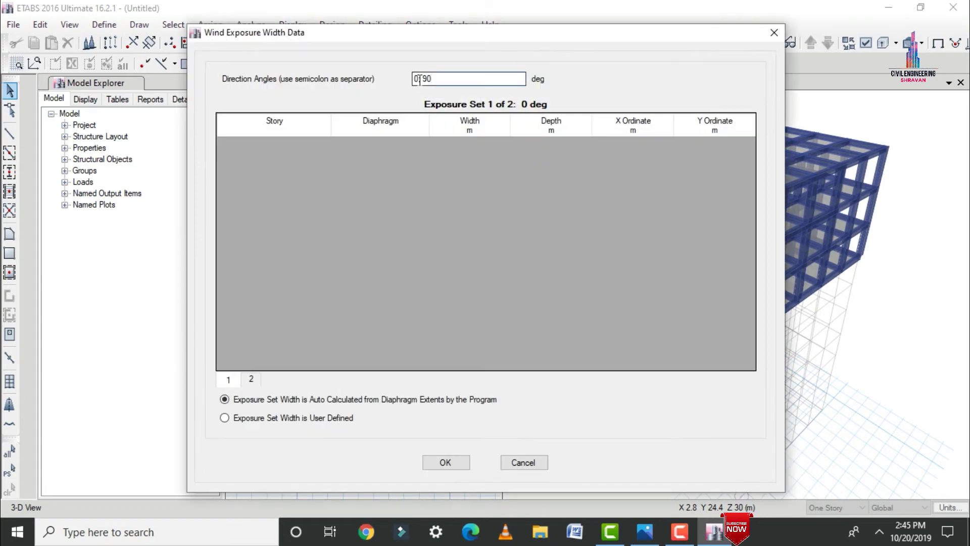
pyautogui.tripleClick(420, 79)
pyautogui.write('90')
pyautogui.click(441, 464)
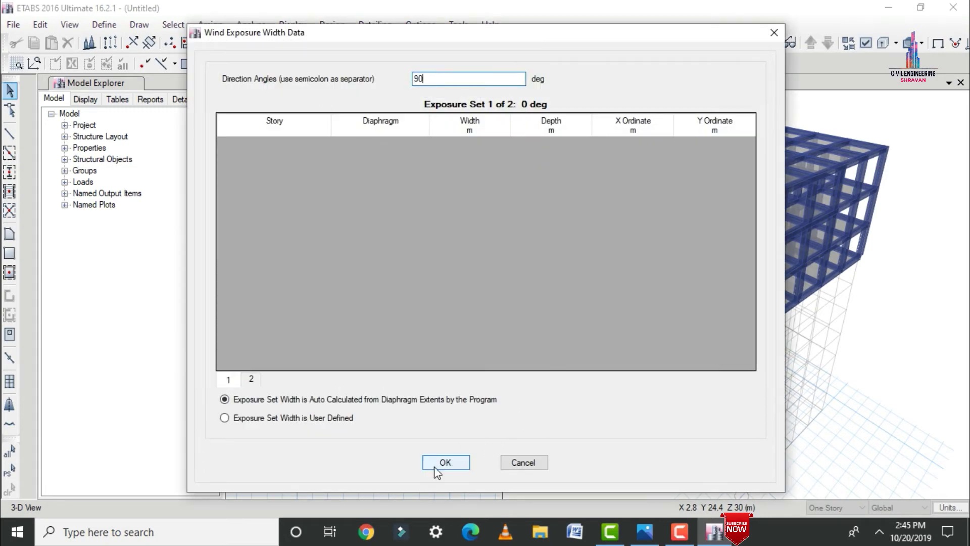
pyautogui.click(443, 375)
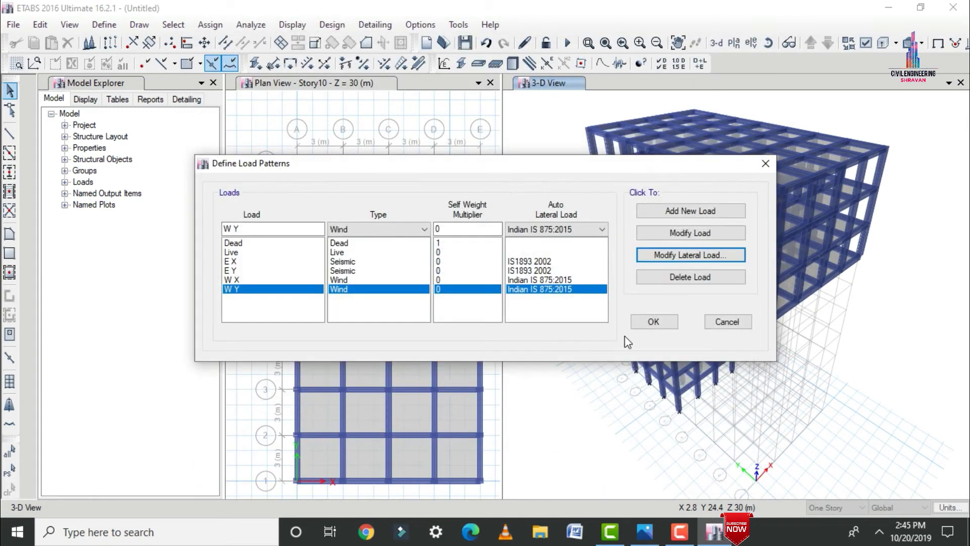
pyautogui.click(653, 321)
# Select the entire model and add Dead joint loads of 1 kN in Global X, Y and Z and 1 kN-m about XX, YY and ZZ.
pyautogui.click(414, 118)
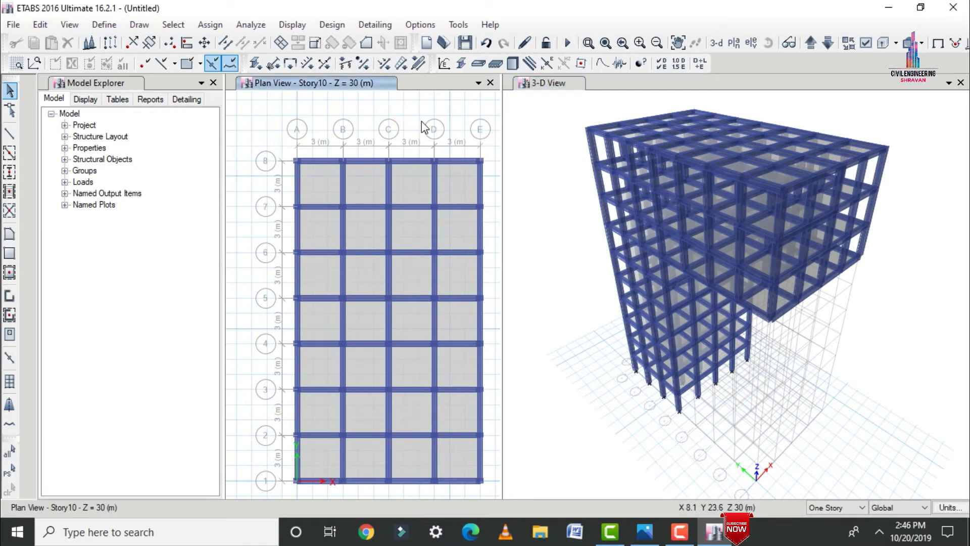
pyautogui.hotkey('ctrl', 'shift', 'a')
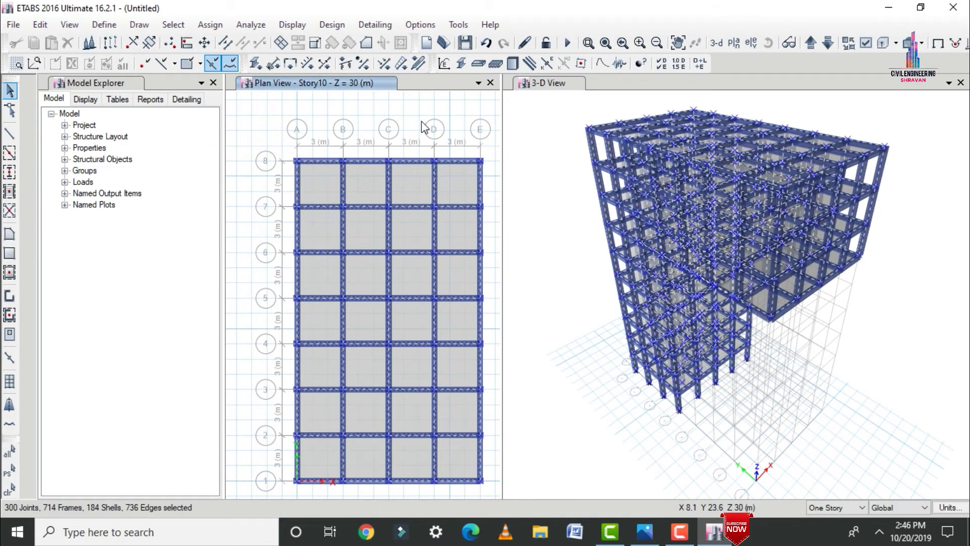
pyautogui.click(210, 25)
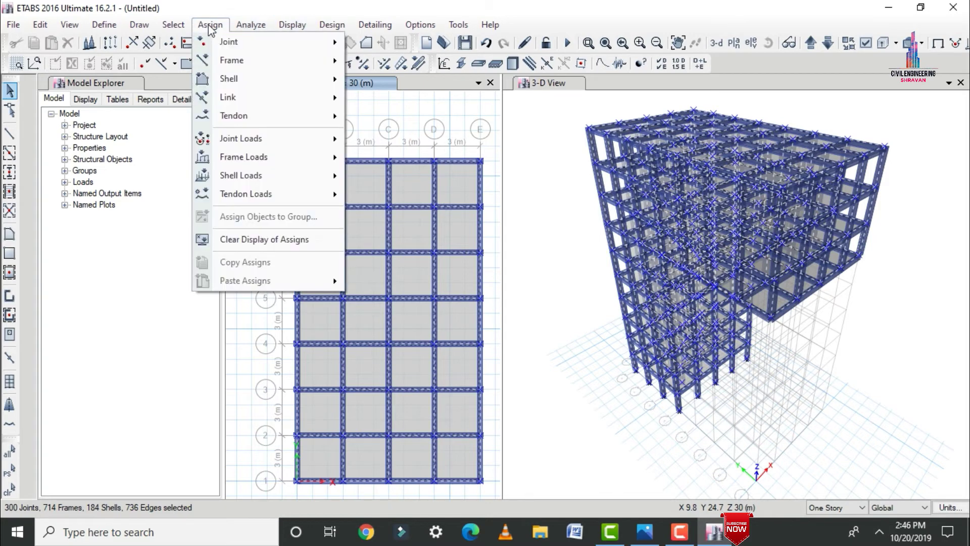
pyautogui.moveTo(269, 146)
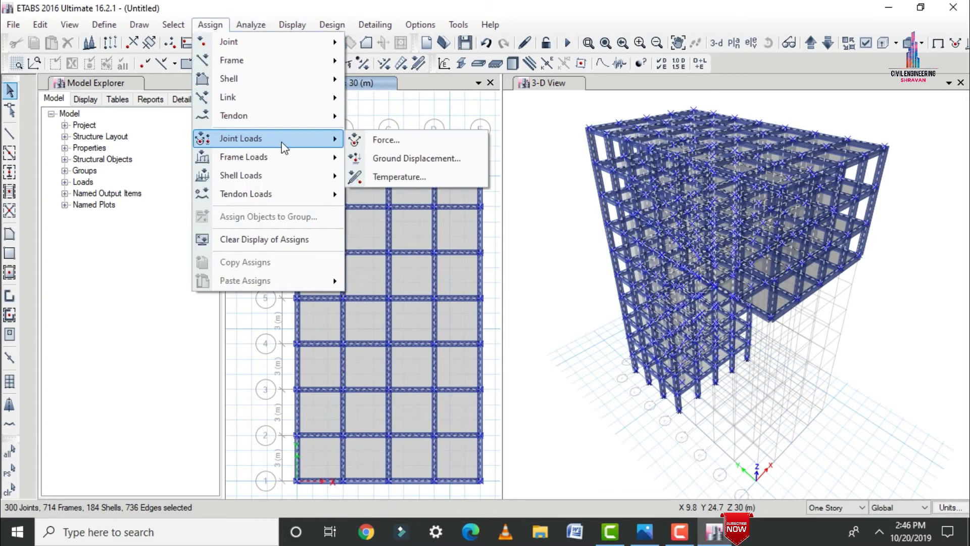
pyautogui.click(387, 143)
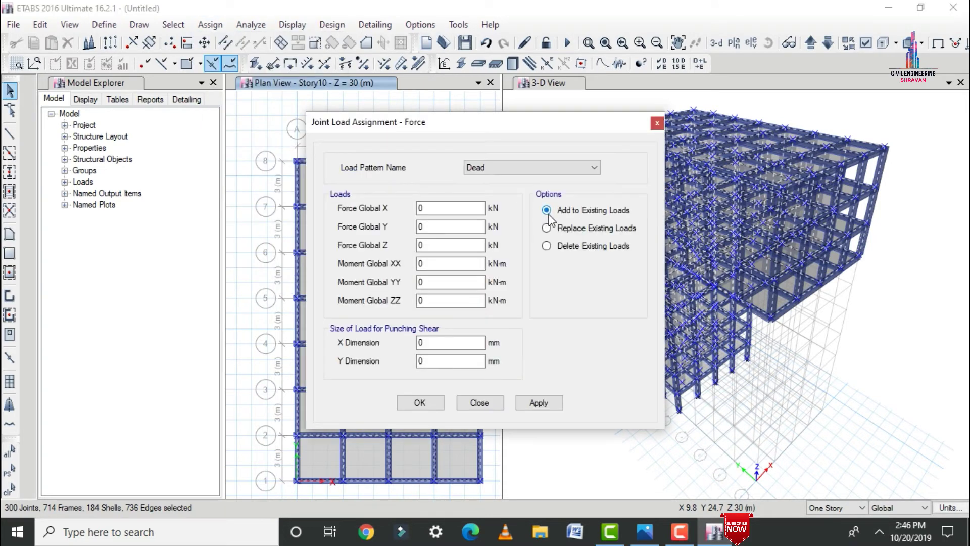
pyautogui.doubleClick(443, 209)
pyautogui.write('1')
pyautogui.press('Tab')
pyautogui.write('1')
pyautogui.press('Tab')
pyautogui.write('1')
pyautogui.press('Tab')
pyautogui.write('1\t1')
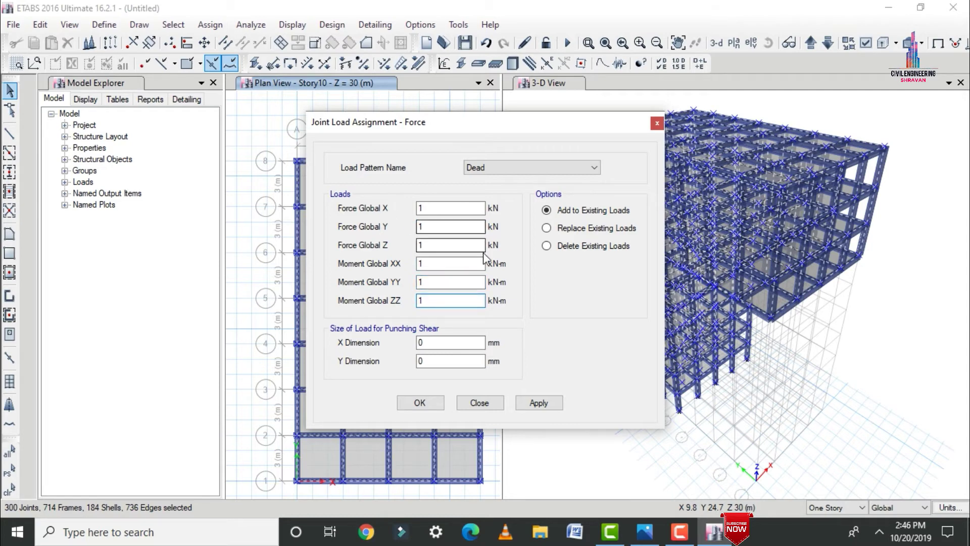
pyautogui.click(526, 402)
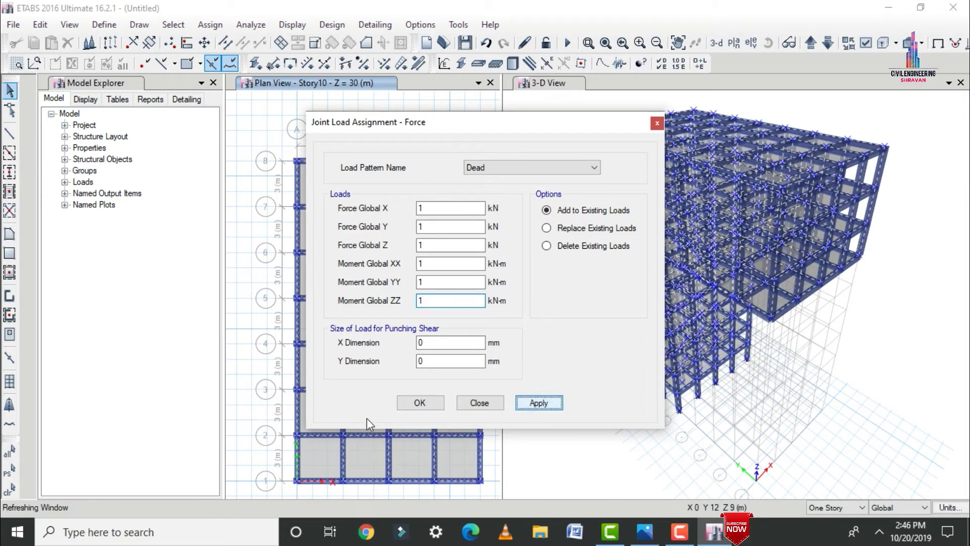
pyautogui.click(411, 405)
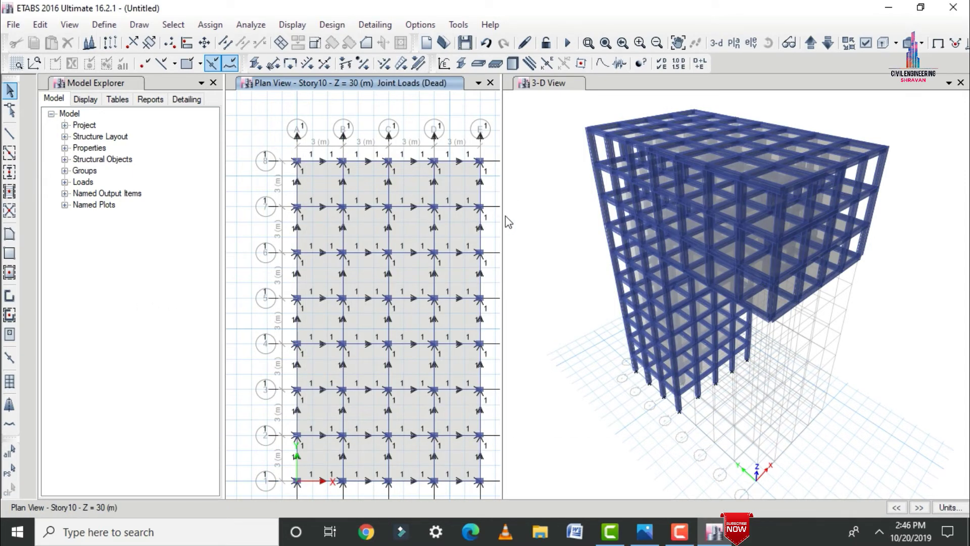
pyautogui.moveTo(502, 215); pyautogui.dragTo(533, 218)
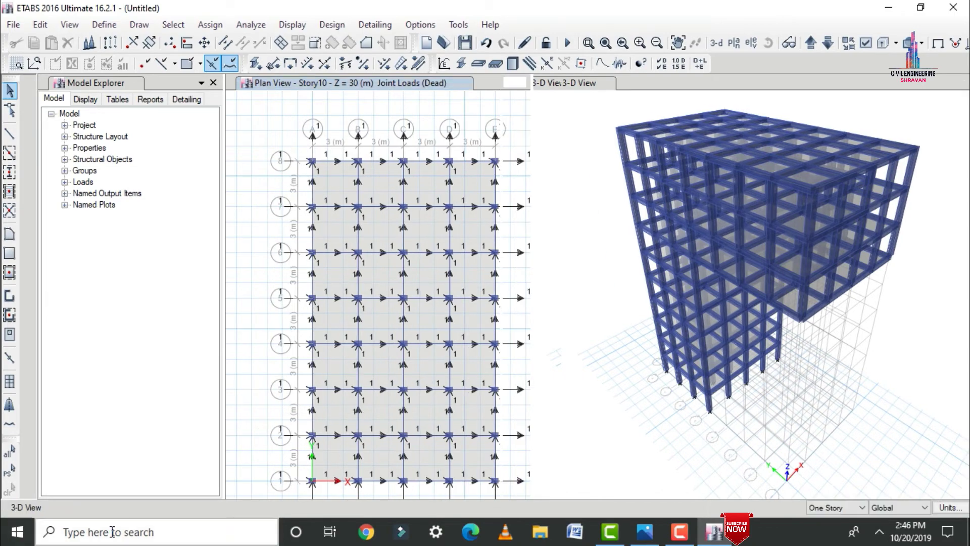
# Switch to Calculator and compute the beam self-weight as 0.35 × 0.35 × 25.
pyautogui.click(115, 534)
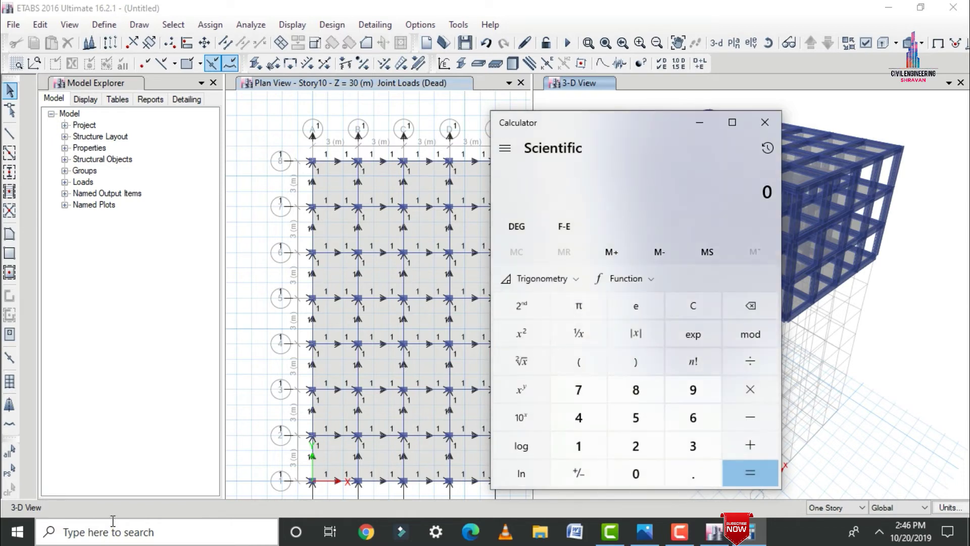
pyautogui.write('.35')
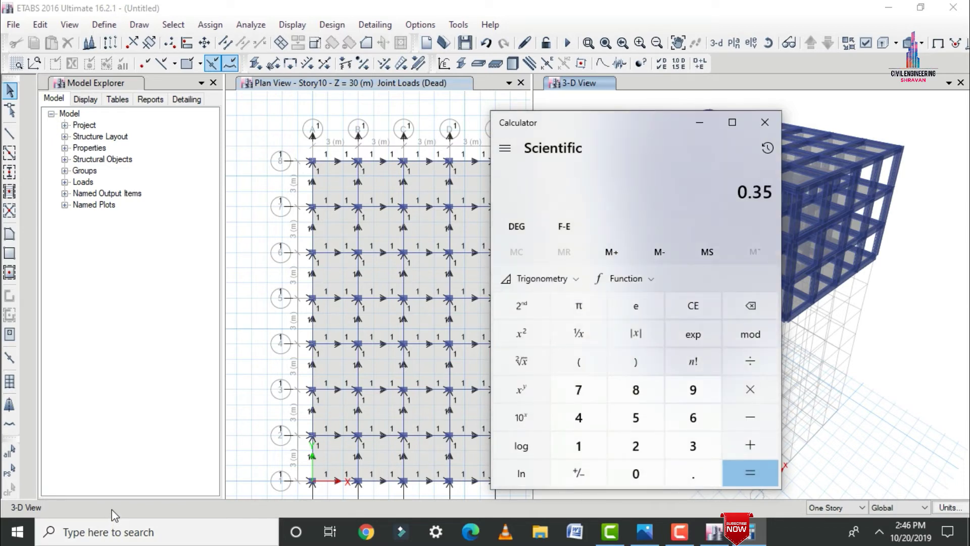
pyautogui.write('.35*25')
pyautogui.press('Return')
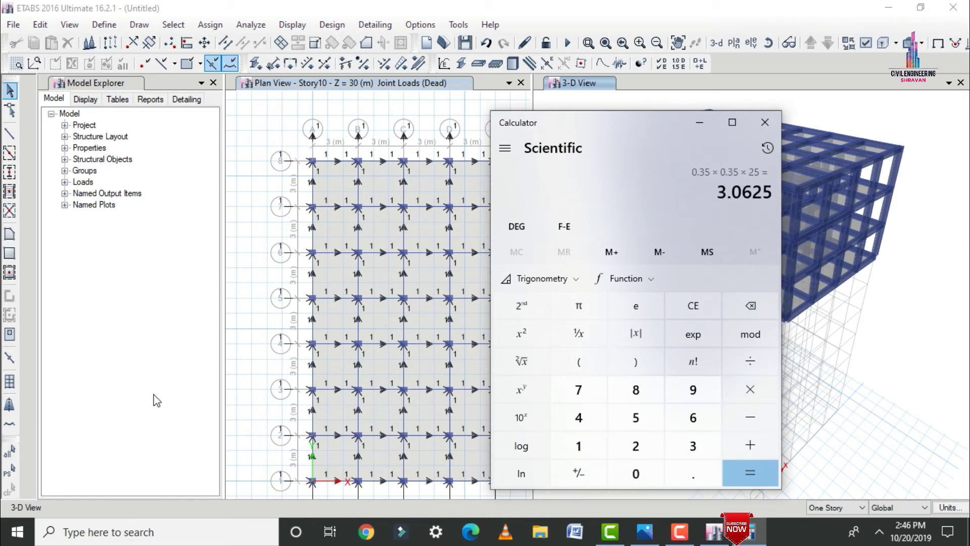
pyautogui.click(696, 117)
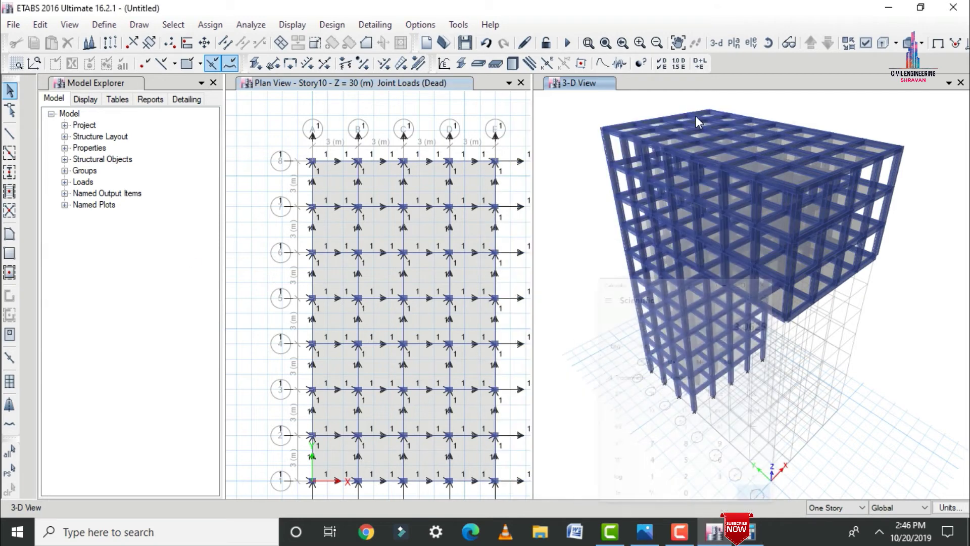
# Return to ETABS and select all frames with the B0.35X0.35 beam section.
pyautogui.click(365, 111)
pyautogui.click(187, 25)
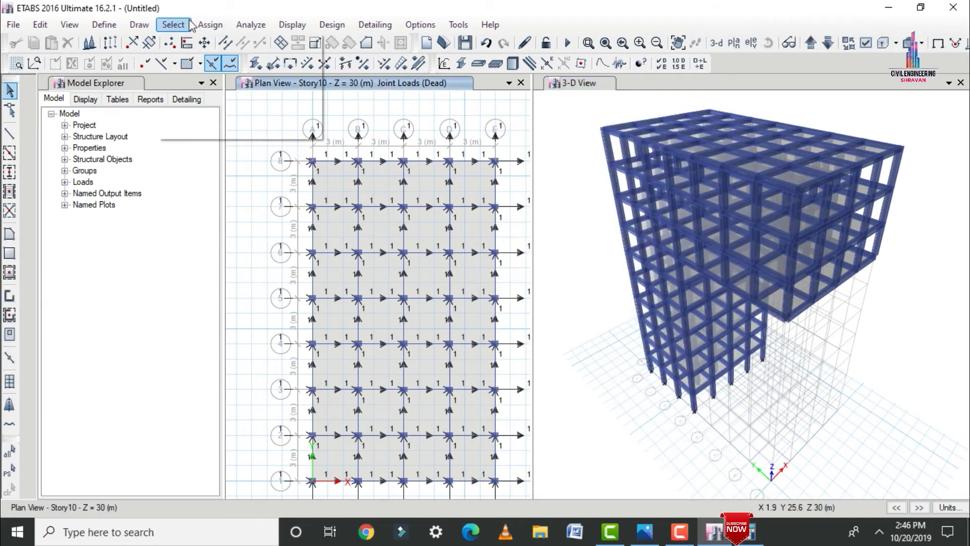
pyautogui.moveTo(201, 42)
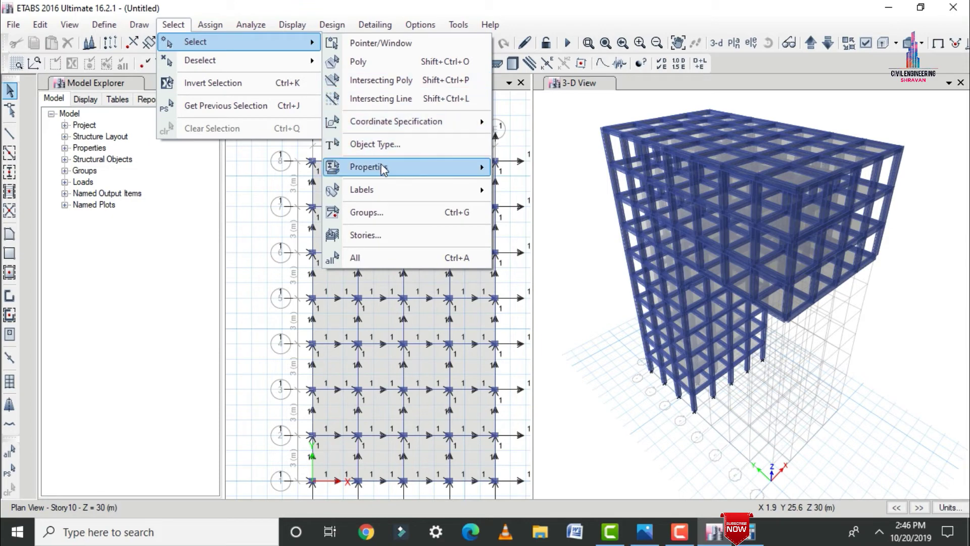
pyautogui.moveTo(379, 166)
pyautogui.click(534, 192)
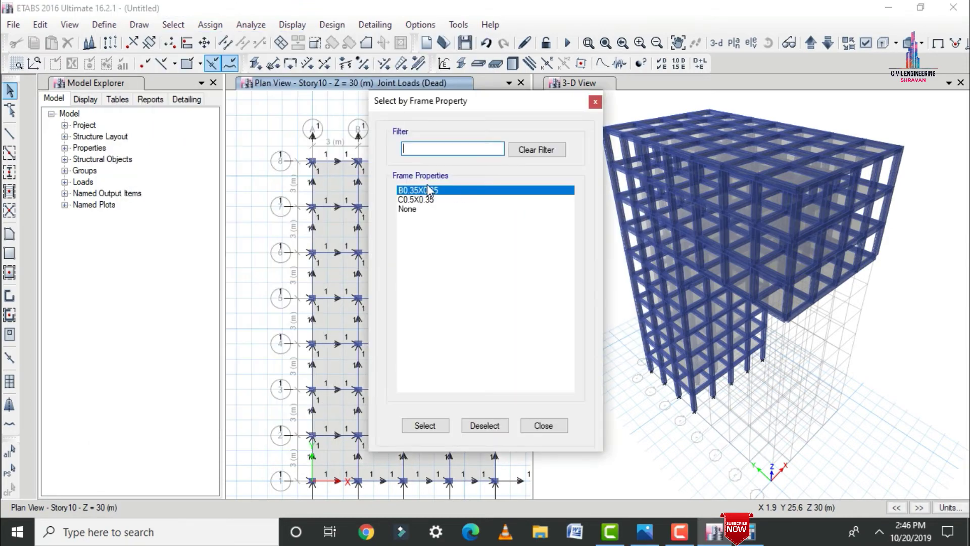
pyautogui.click(425, 425)
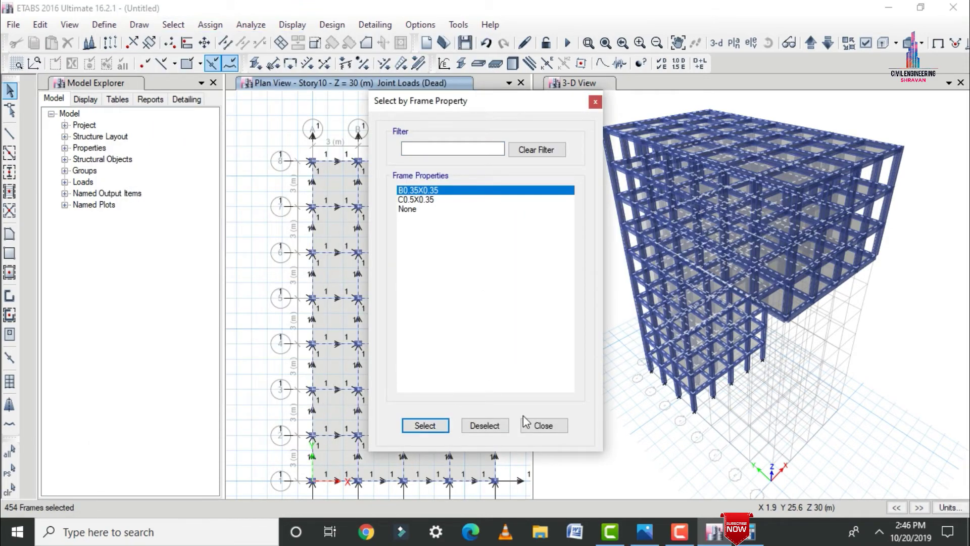
pyautogui.click(543, 426)
# Add a uniform distributed Dead load of 3.063 kN/m in the Gravity direction to the selected beams.
pyautogui.click(218, 31)
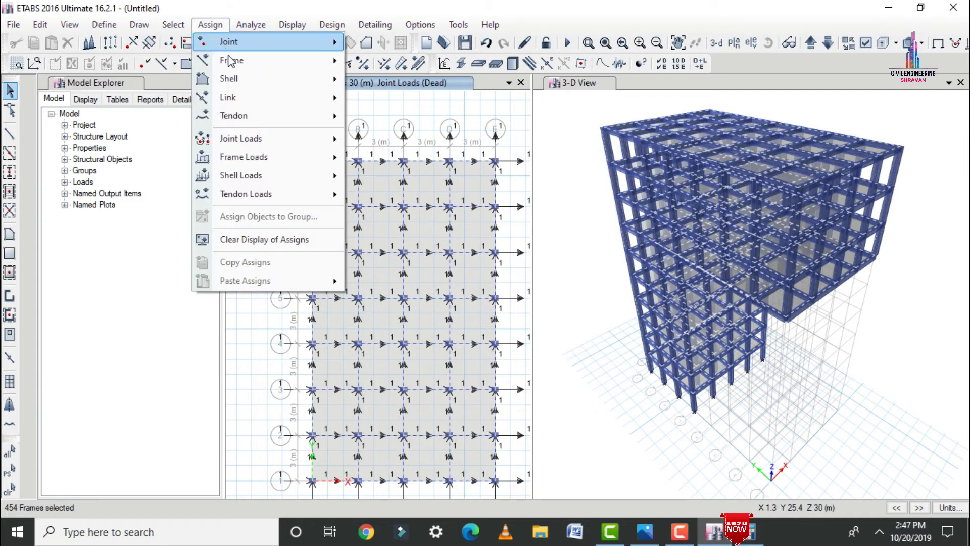
pyautogui.moveTo(252, 157)
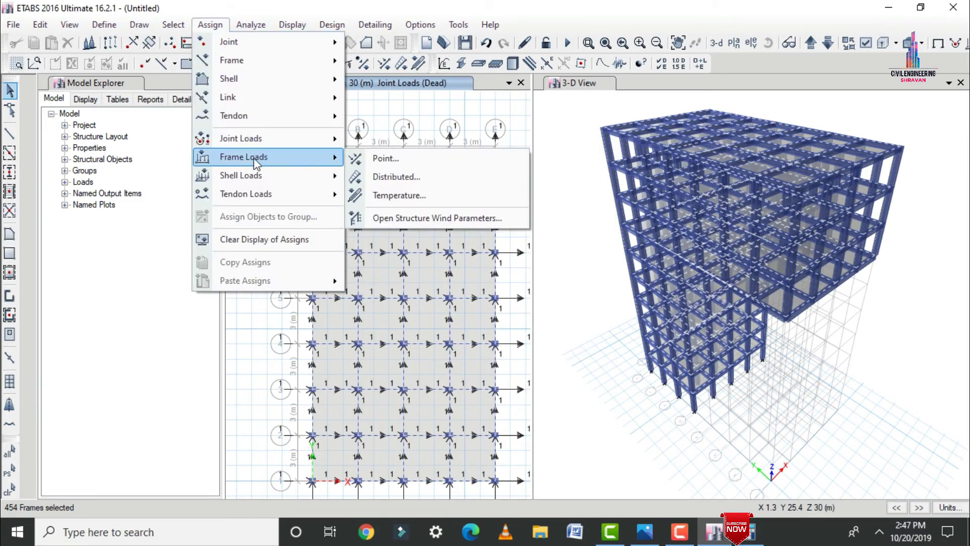
pyautogui.click(386, 178)
pyautogui.click(537, 228)
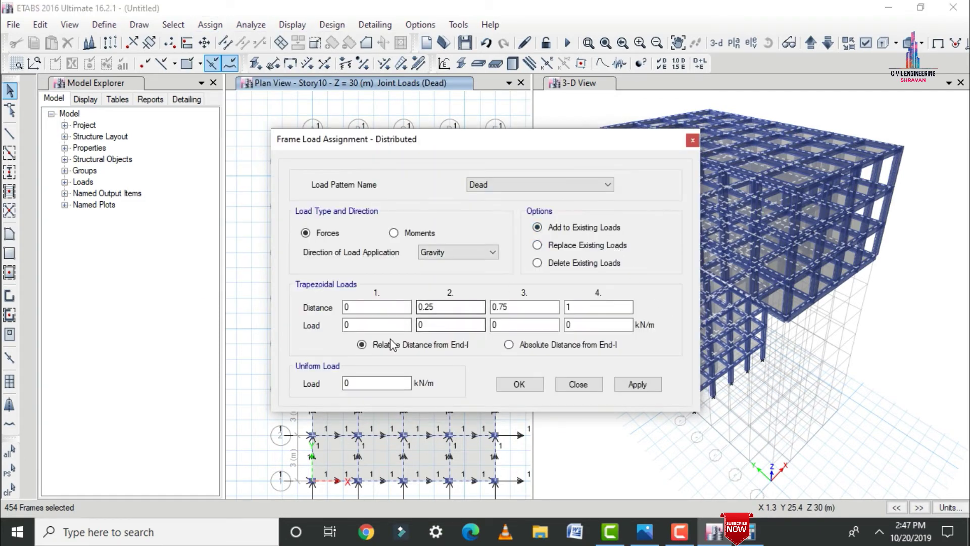
pyautogui.moveTo(353, 383); pyautogui.dragTo(335, 389)
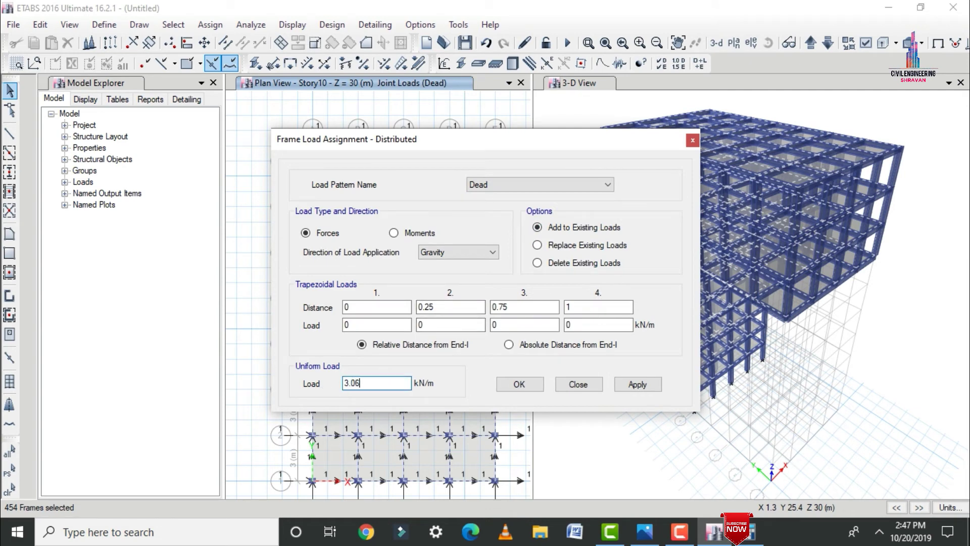
pyautogui.click(638, 385)
pyautogui.click(520, 384)
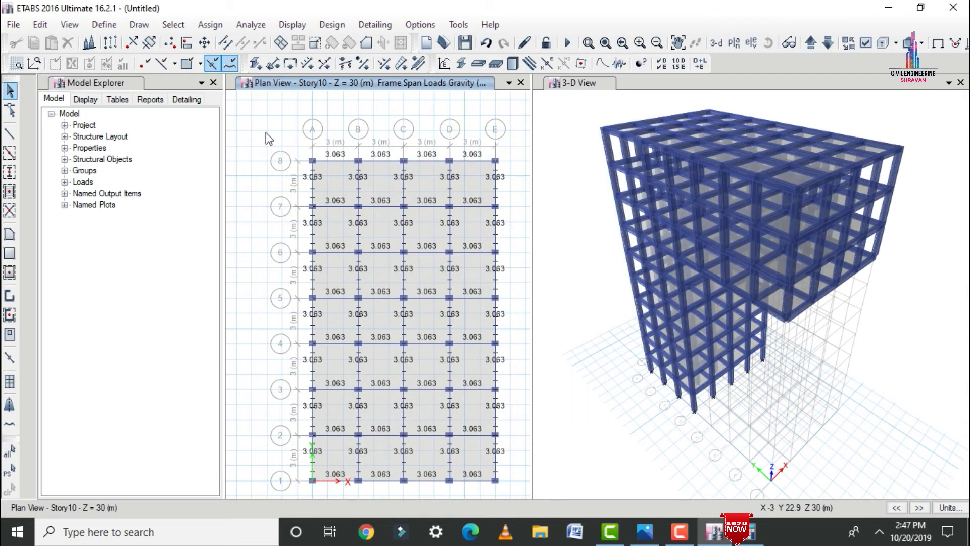
# Select all frames with the C0.5X0.35 column section.
pyautogui.click(173, 25)
pyautogui.moveTo(196, 49)
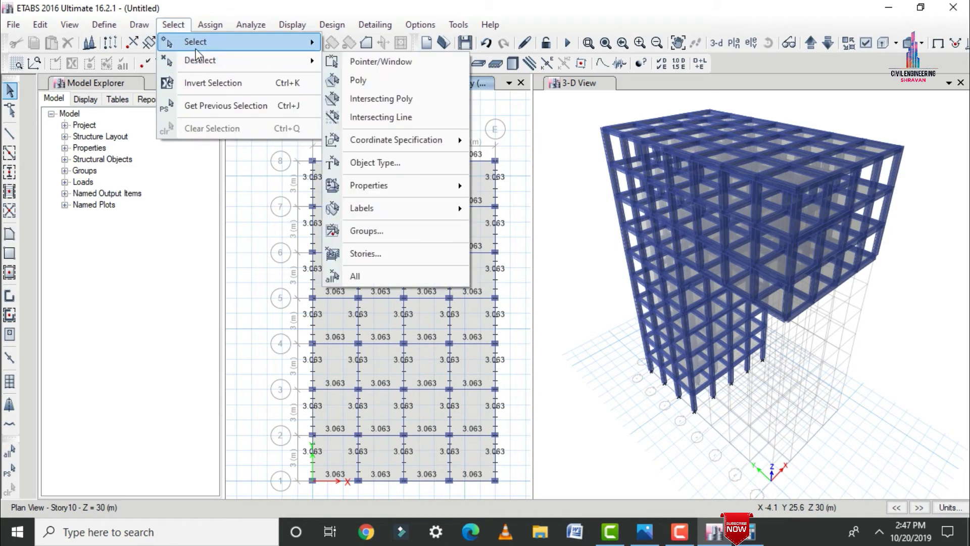
pyautogui.moveTo(372, 167)
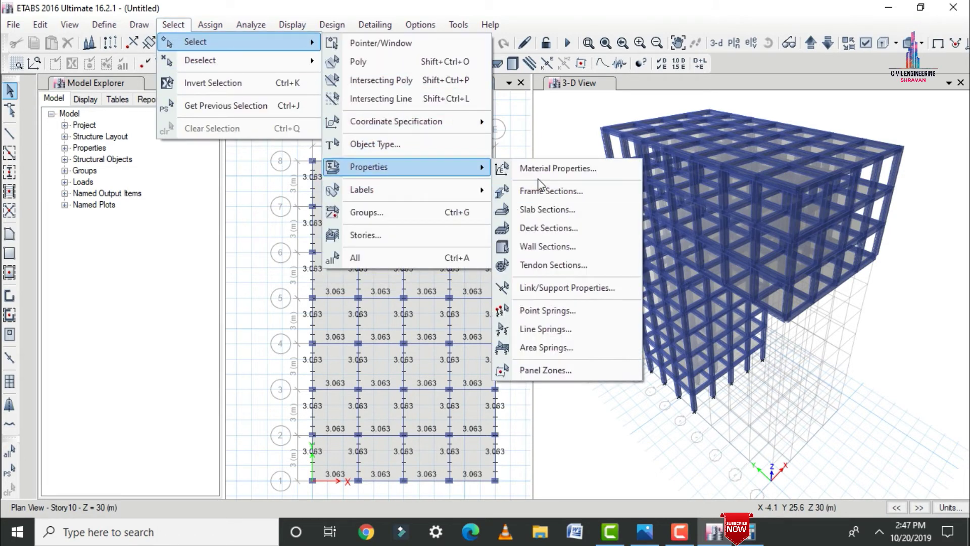
pyautogui.click(543, 191)
pyautogui.click(416, 200)
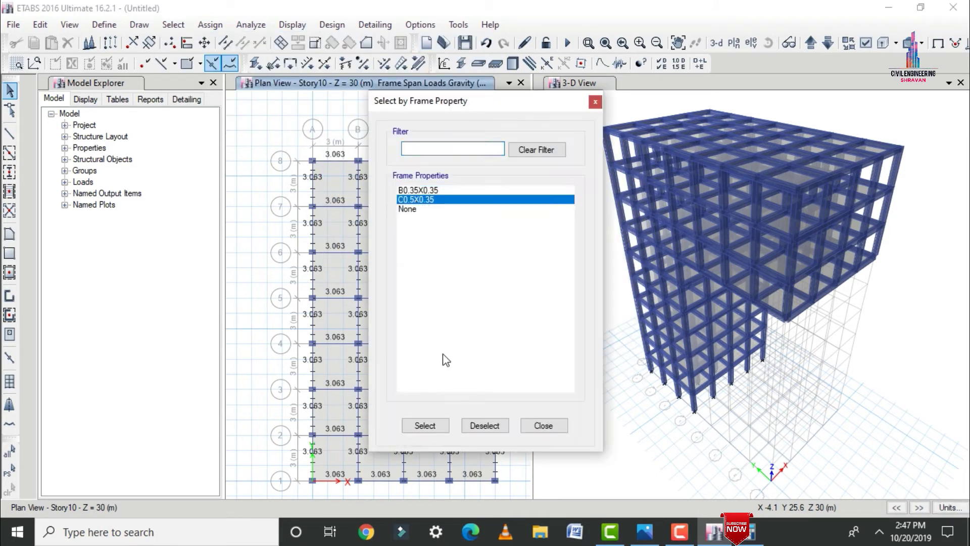
pyautogui.click(435, 424)
pyautogui.click(544, 425)
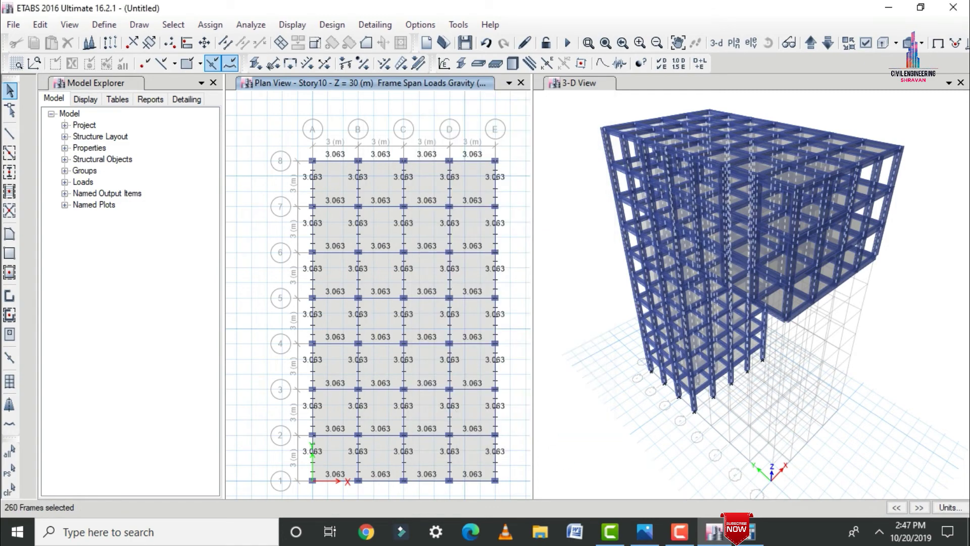
# Switch to Calculator and compute the column self-weight as 0.5 × 0.5 × 25.
pyautogui.click(749, 536)
pyautogui.write('0.5')
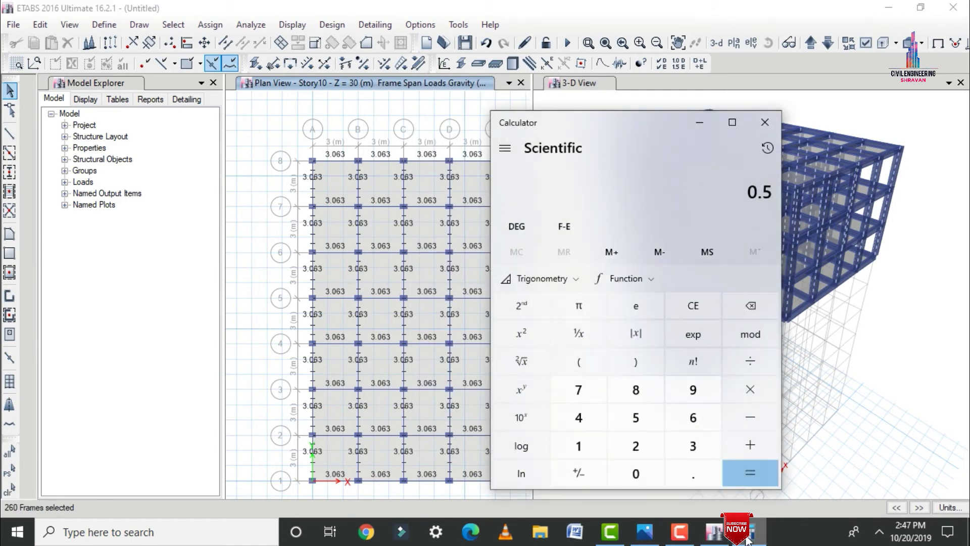
pyautogui.write('*0.5*')
pyautogui.write('25')
pyautogui.press('Return')
pyautogui.click(699, 122)
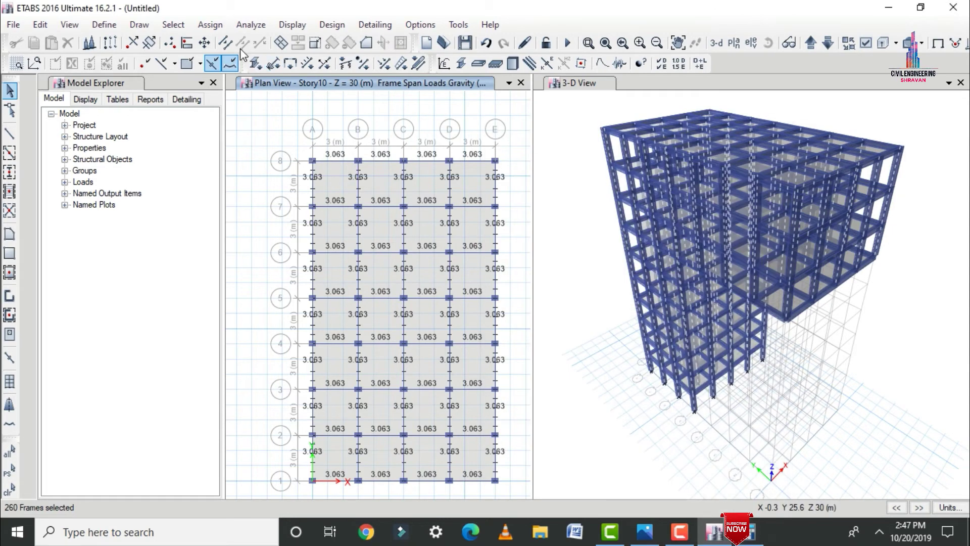
# Add a uniform distributed Dead load of 6.25 kN/m in the Gravity direction to the selected columns.
pyautogui.click(212, 30)
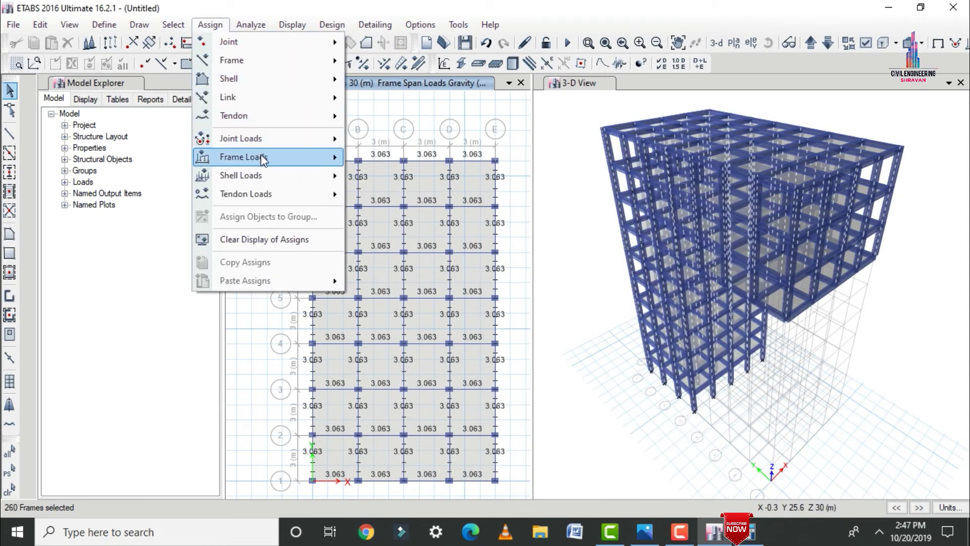
pyautogui.moveTo(262, 157)
pyautogui.click(396, 177)
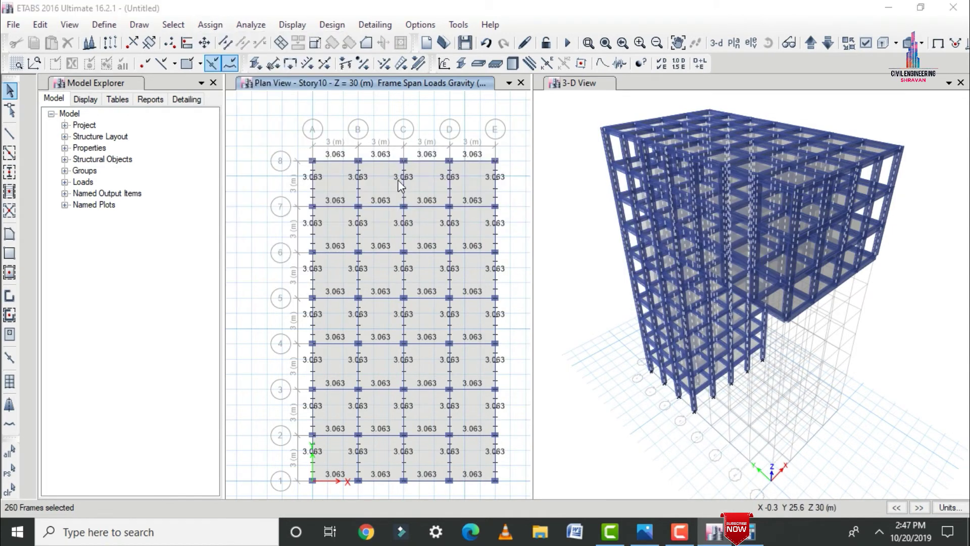
pyautogui.moveTo(374, 383); pyautogui.dragTo(322, 389)
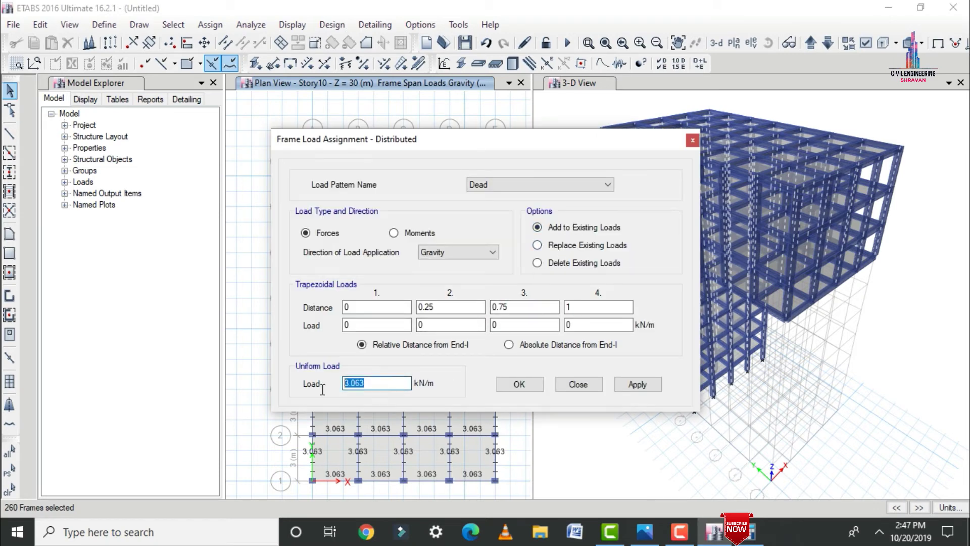
pyautogui.write('6.25')
pyautogui.click(626, 384)
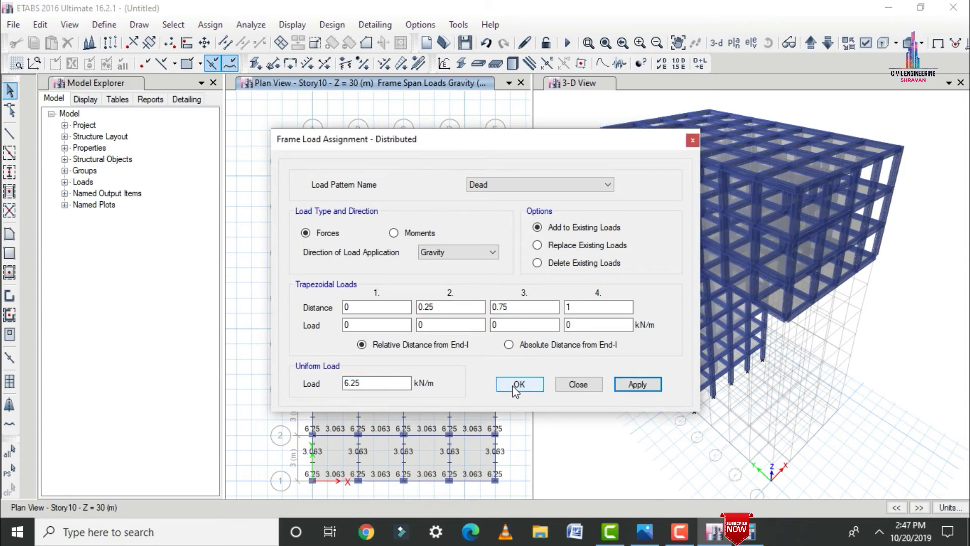
pyautogui.click(514, 385)
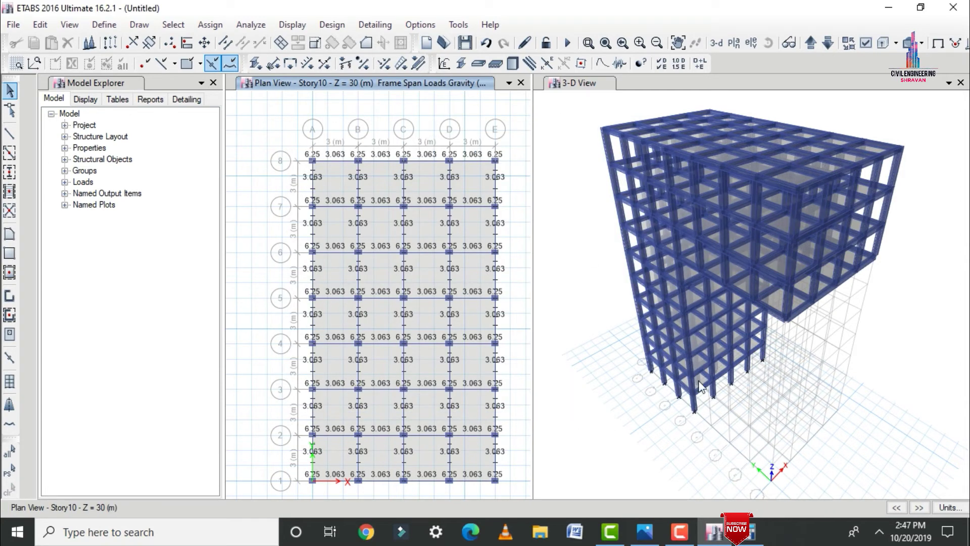
# Switch to Calculator and compute the slab self-weight as 0.15 × 25.
pyautogui.click(747, 538)
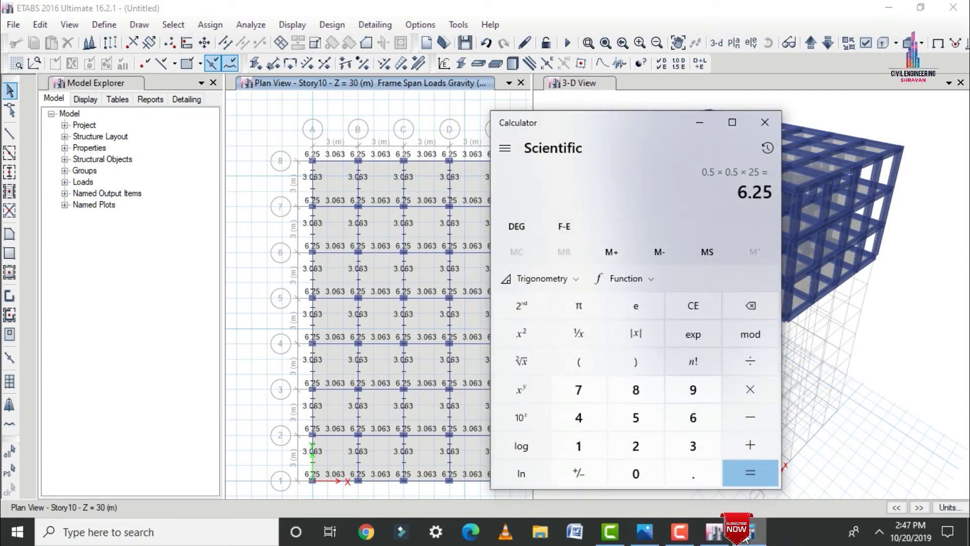
pyautogui.write('0.15*')
pyautogui.write('25=')
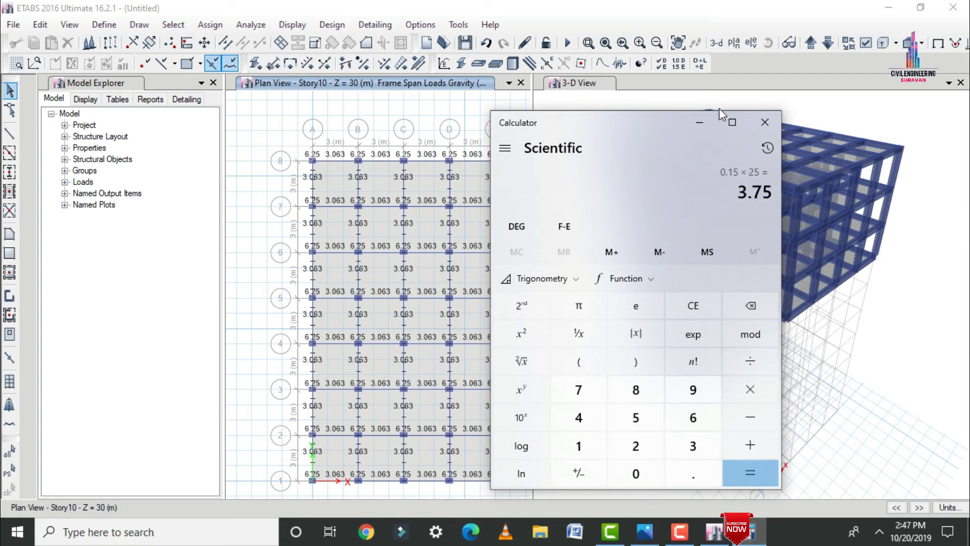
pyautogui.click(698, 125)
# Select all slabs with the S150 slab property in the ETABS model.
pyautogui.click(173, 24)
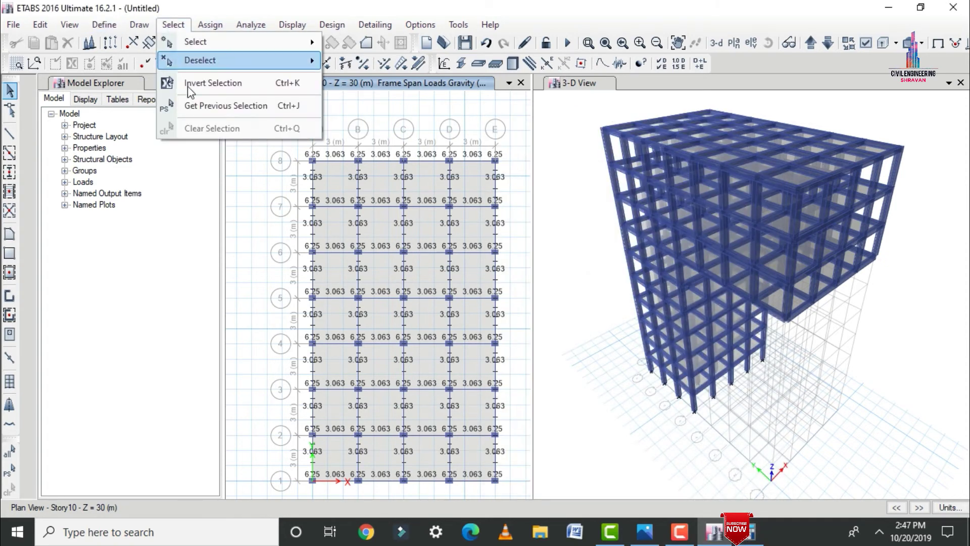
pyautogui.moveTo(202, 42)
pyautogui.moveTo(379, 167)
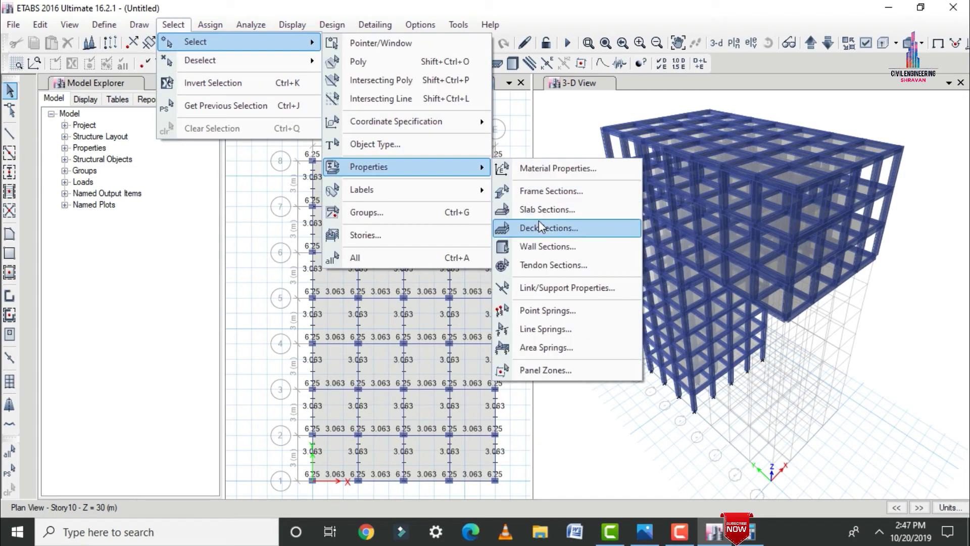
pyautogui.click(537, 210)
pyautogui.click(419, 167)
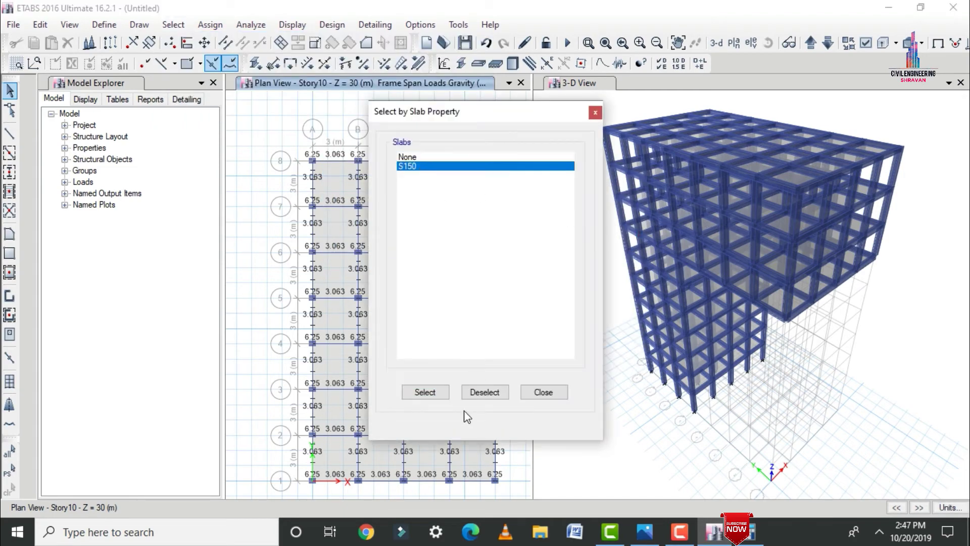
pyautogui.click(423, 394)
pyautogui.click(543, 392)
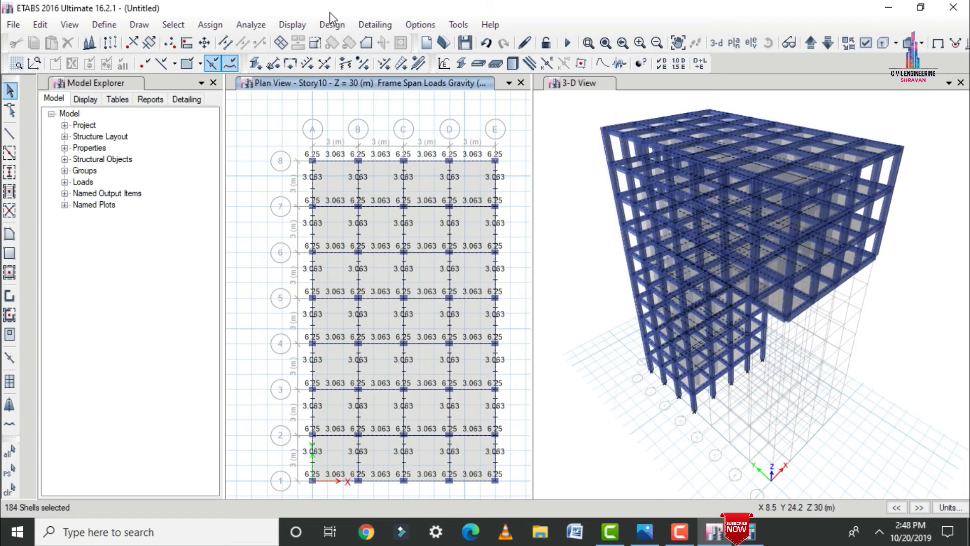
# Add a uniform Dead shell load of 3.75 kN/m² in the Gravity direction to the selected slabs.
pyautogui.click(227, 26)
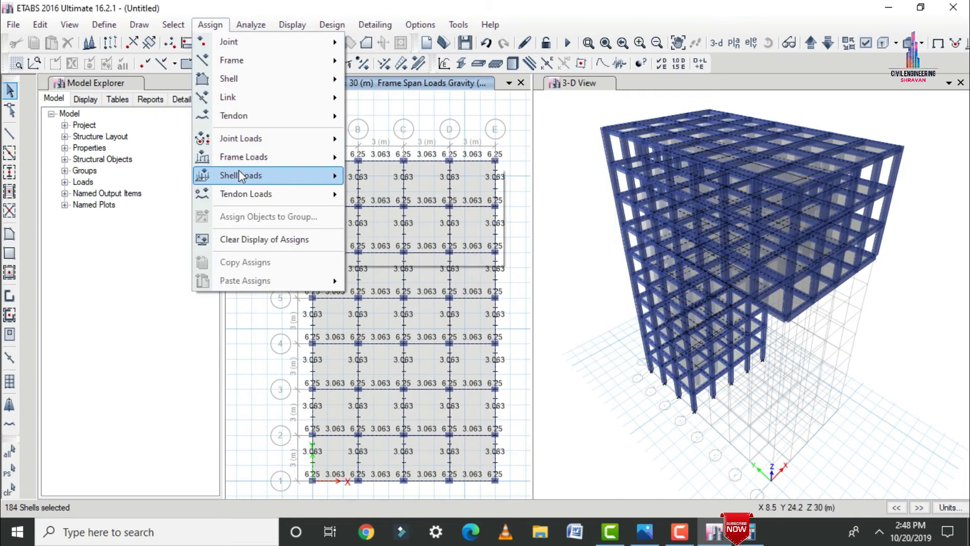
pyautogui.moveTo(239, 173)
pyautogui.click(401, 196)
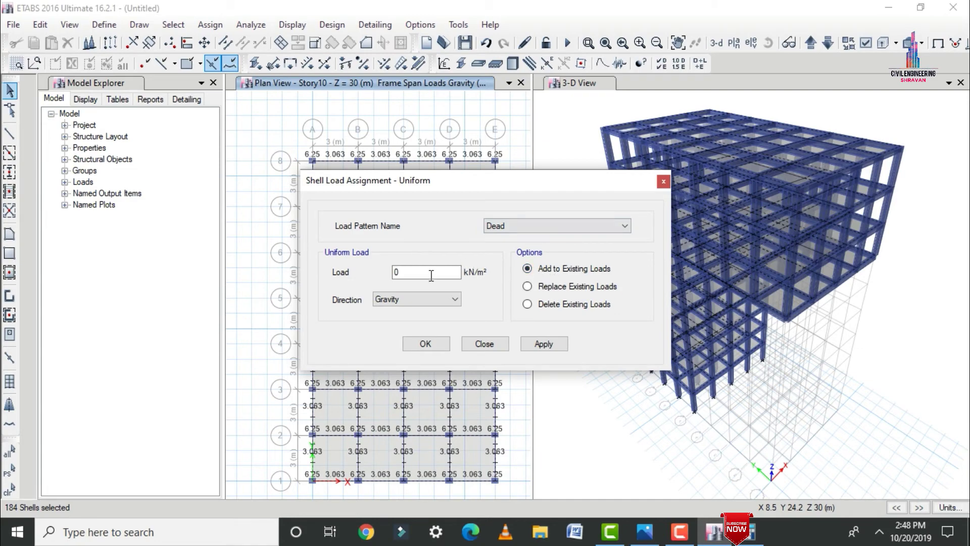
pyautogui.click(752, 540)
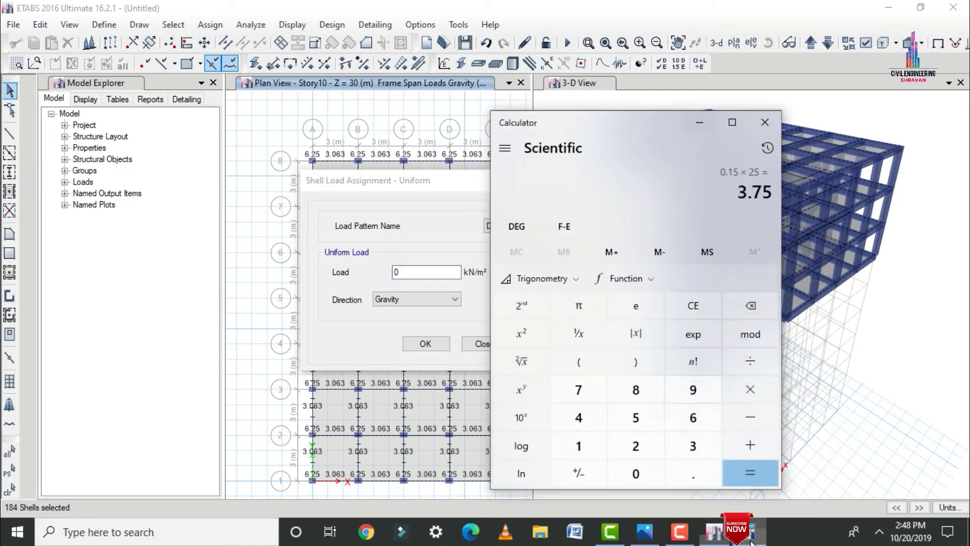
pyautogui.click(752, 540)
pyautogui.doubleClick(401, 273)
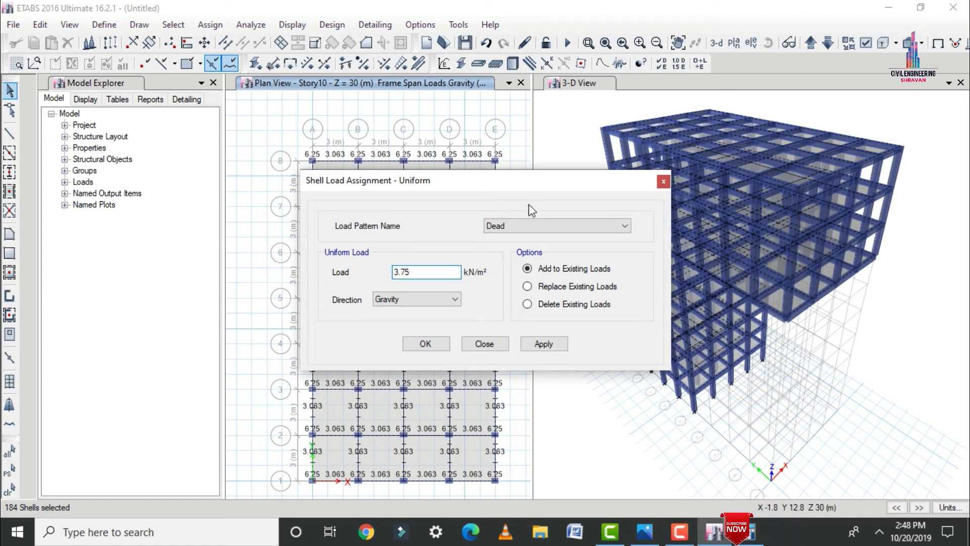
pyautogui.click(544, 344)
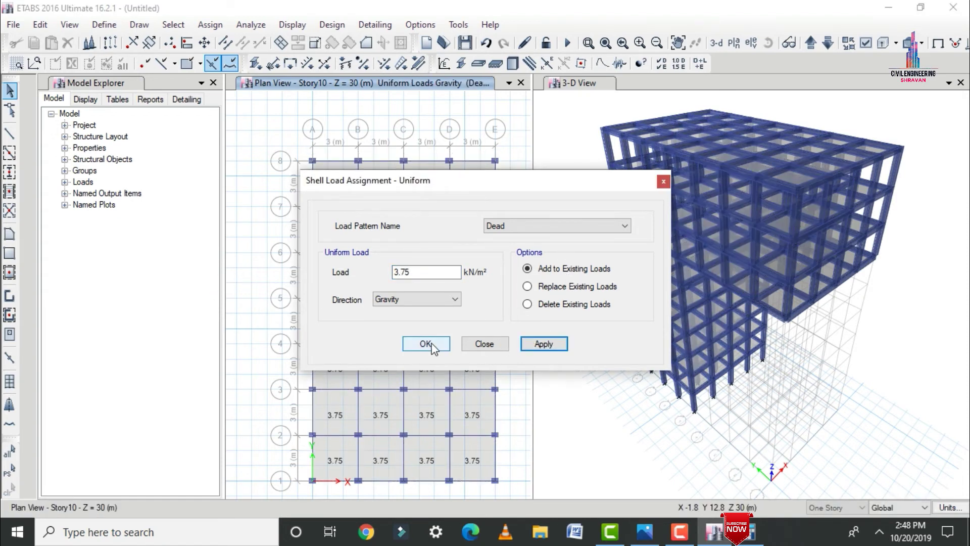
# Reselect the previously selected slabs and add a uniform Live shell load of 3 kN/m² in the Gravity direction.
pyautogui.click(426, 344)
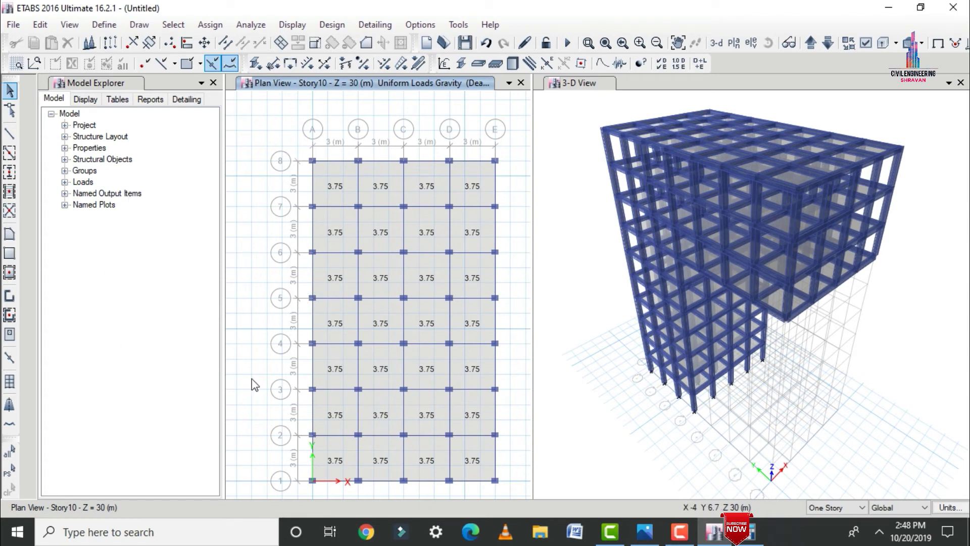
pyautogui.click(9, 472)
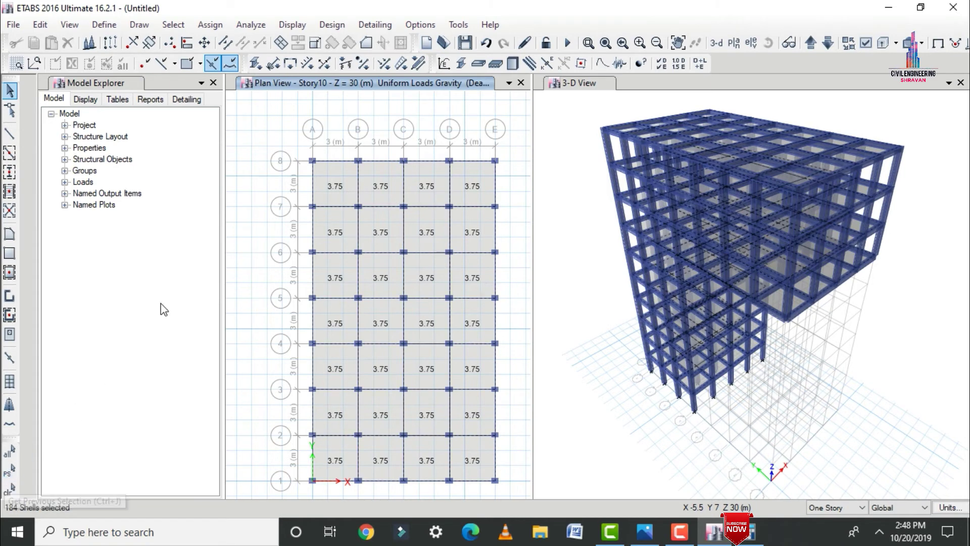
pyautogui.click(215, 31)
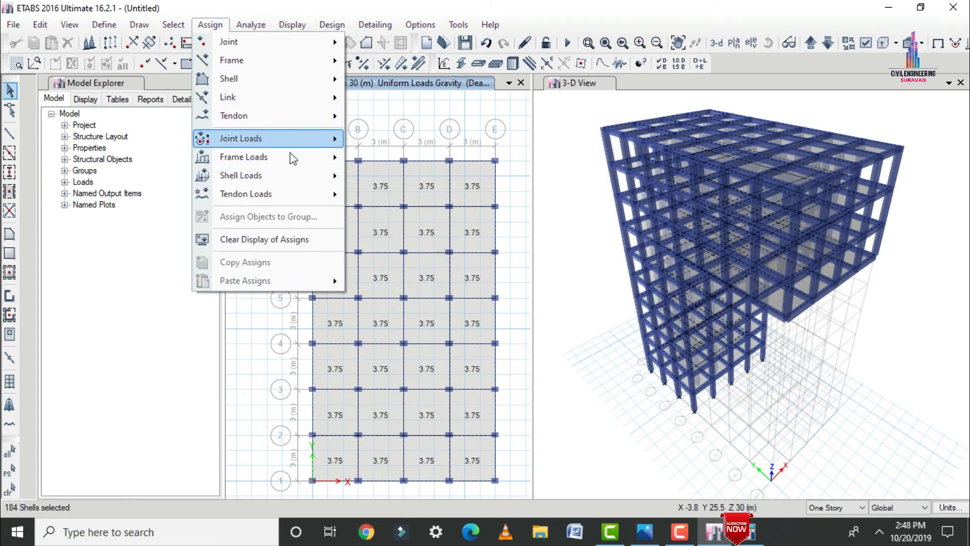
pyautogui.moveTo(287, 174)
pyautogui.click(380, 196)
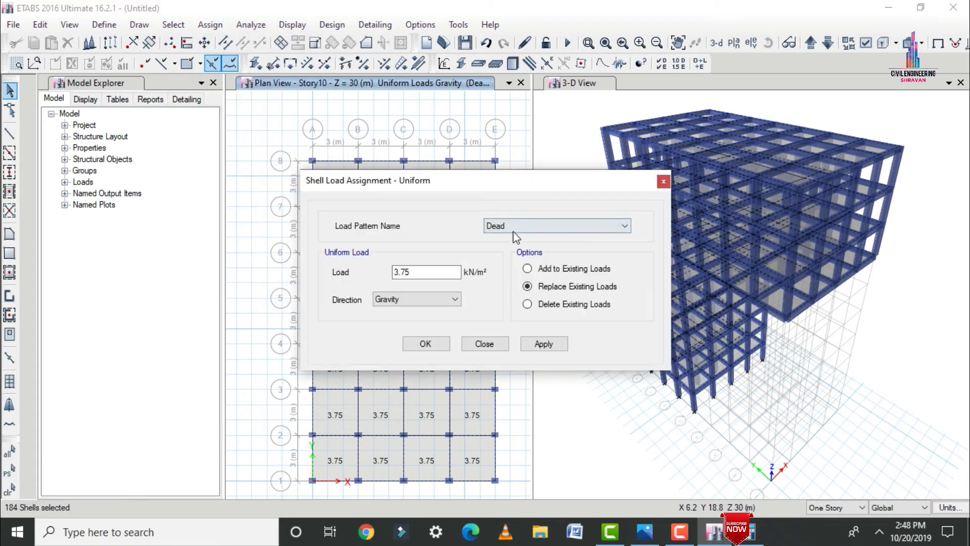
pyautogui.click(538, 226)
pyautogui.click(526, 248)
pyautogui.moveTo(429, 273); pyautogui.dragTo(390, 277)
pyautogui.write('3')
pyautogui.click(545, 271)
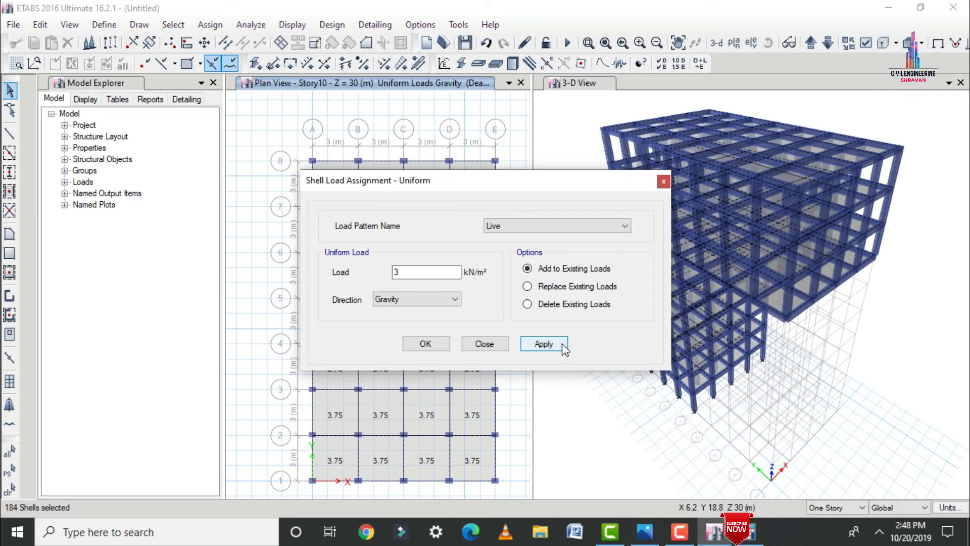
pyautogui.click(561, 348)
pyautogui.click(427, 344)
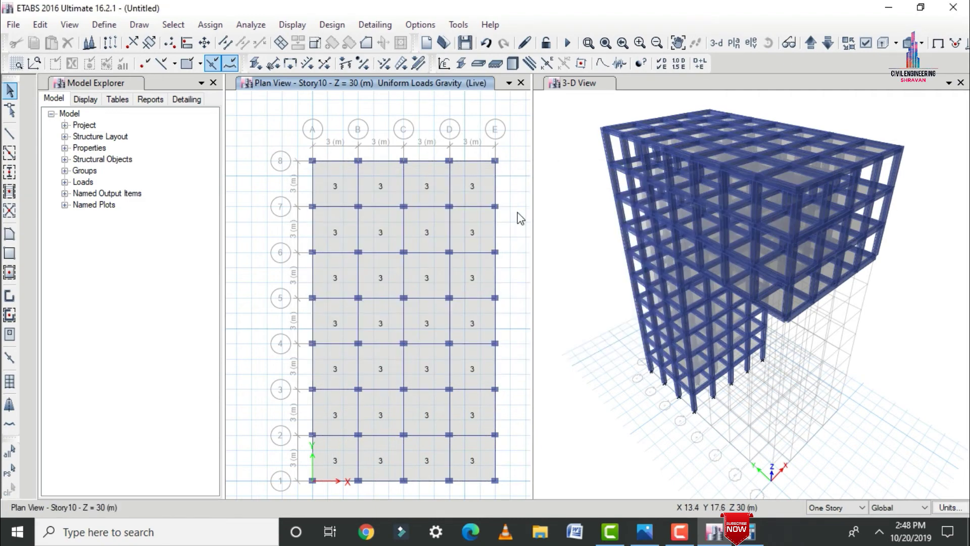
# Select the whole model and add a uniform E X shell load of 1.5 kN/m² in the Global-X direction.
pyautogui.hotkey('ctrl', 'shift', 'a')
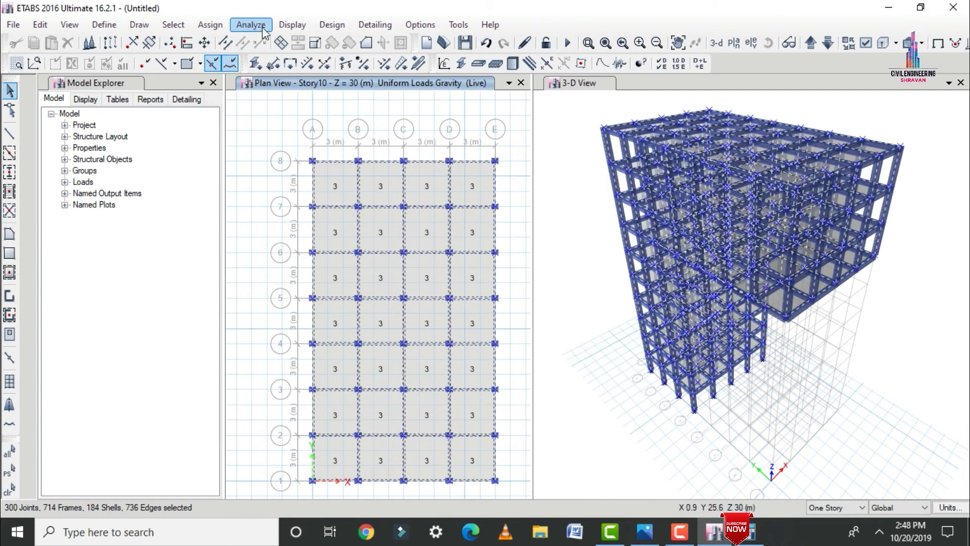
pyautogui.click(210, 24)
pyautogui.moveTo(263, 174)
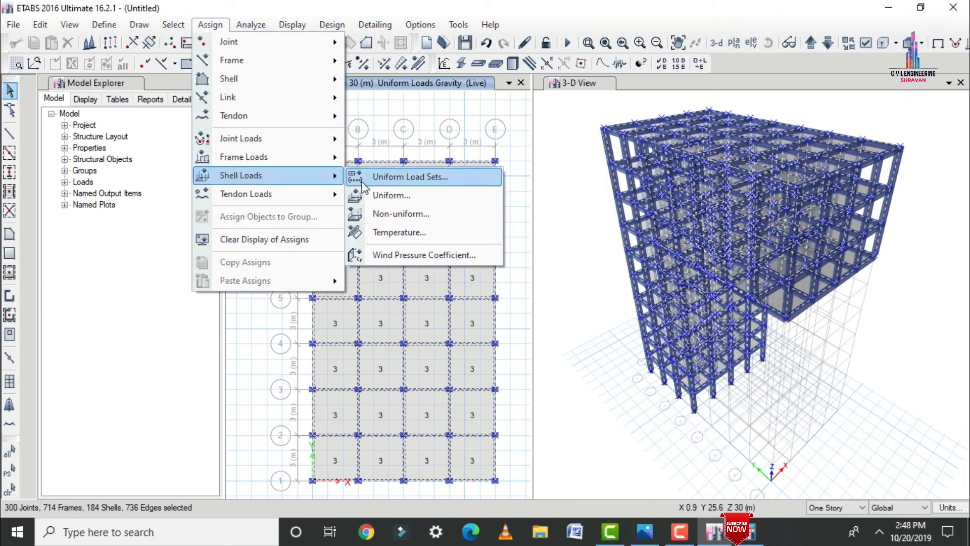
pyautogui.click(385, 195)
pyautogui.click(505, 227)
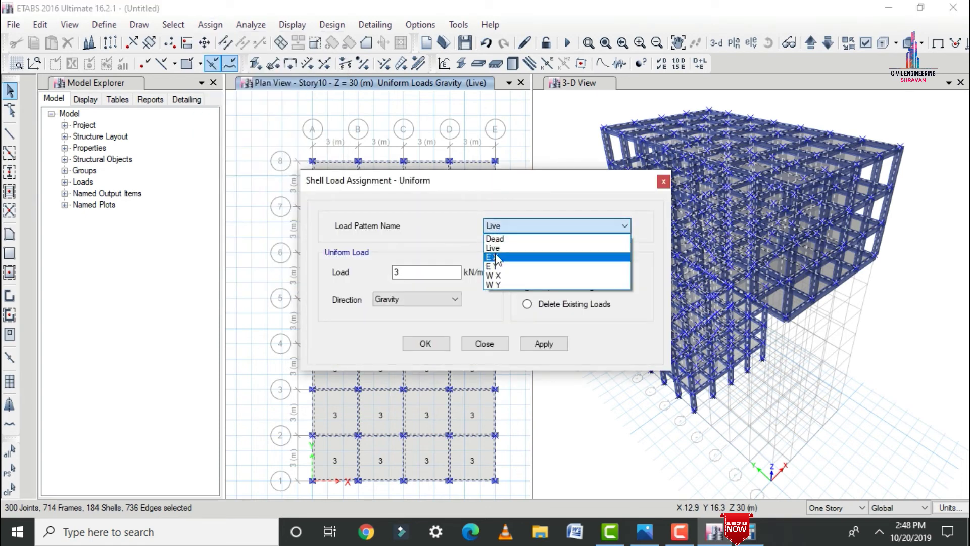
pyautogui.click(498, 257)
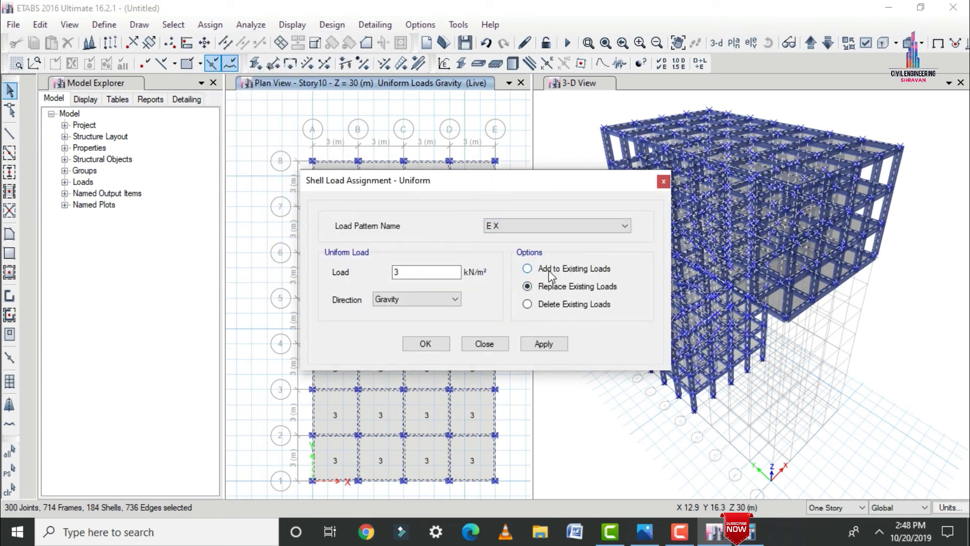
pyautogui.moveTo(444, 271); pyautogui.dragTo(350, 271)
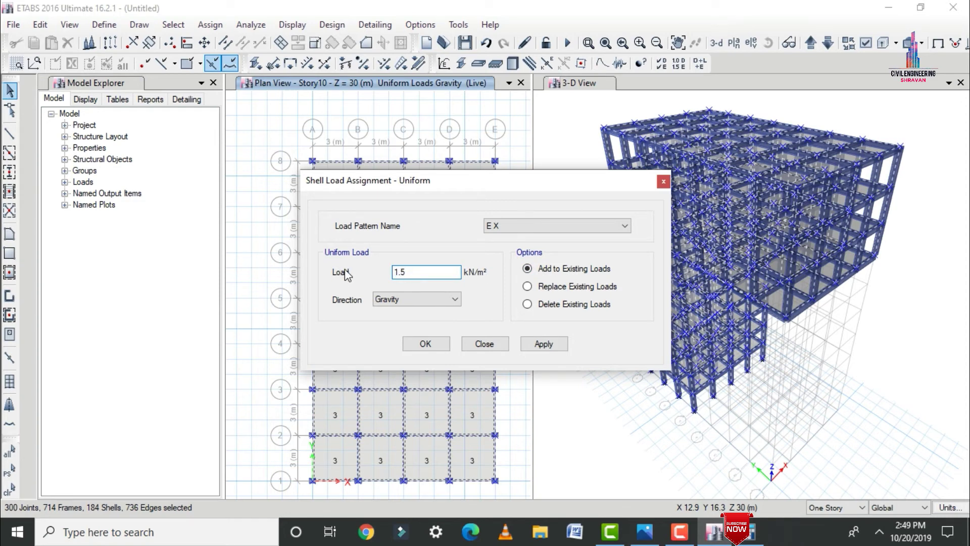
pyautogui.write('1.5')
pyautogui.click(393, 301)
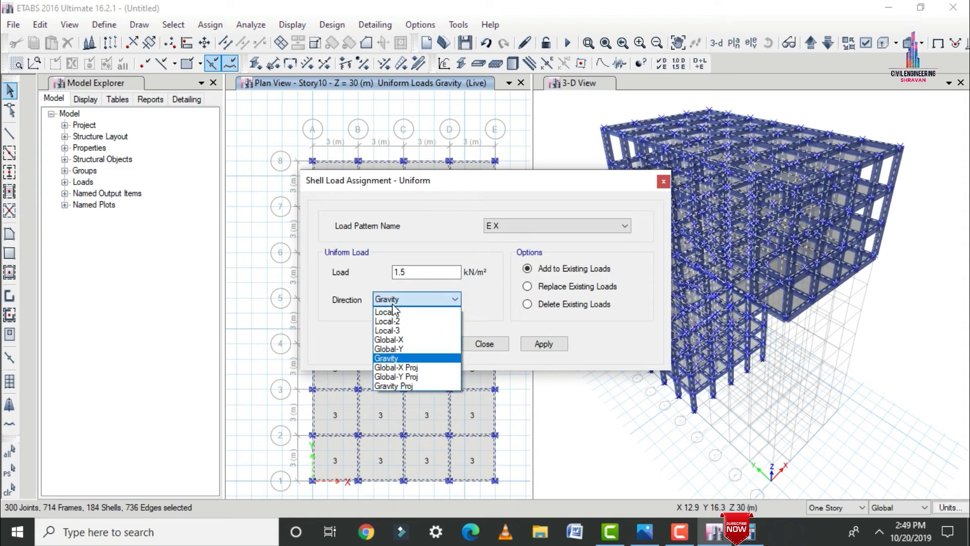
pyautogui.click(399, 340)
pyautogui.click(550, 348)
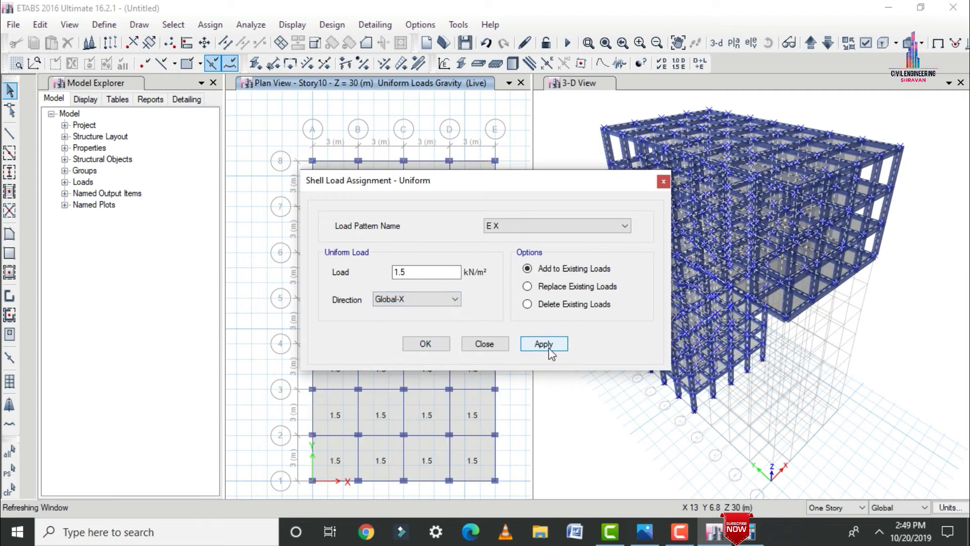
pyautogui.click(431, 346)
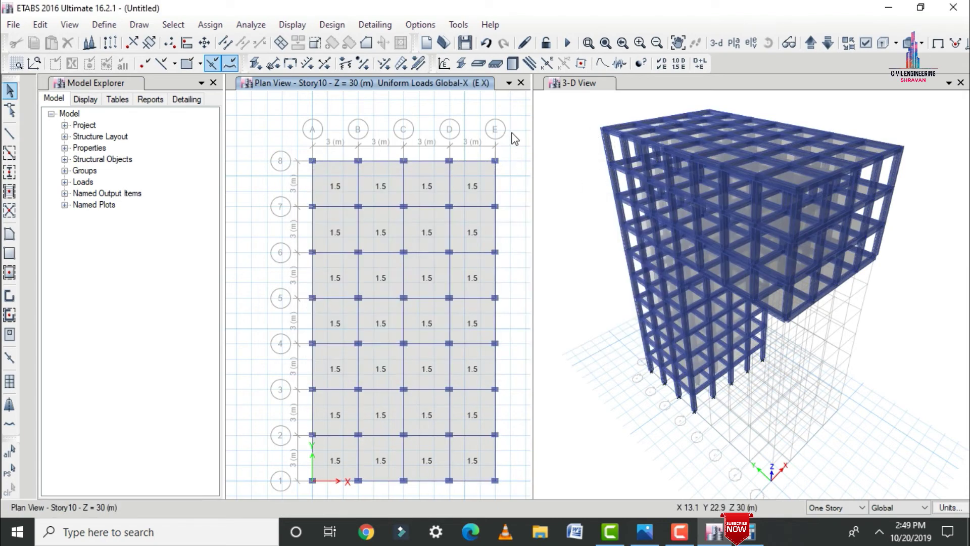
# Select the whole model again and add a uniform E Y shell load of 1.5 kN/m² in the Global-Y direction.
pyautogui.click(535, 165)
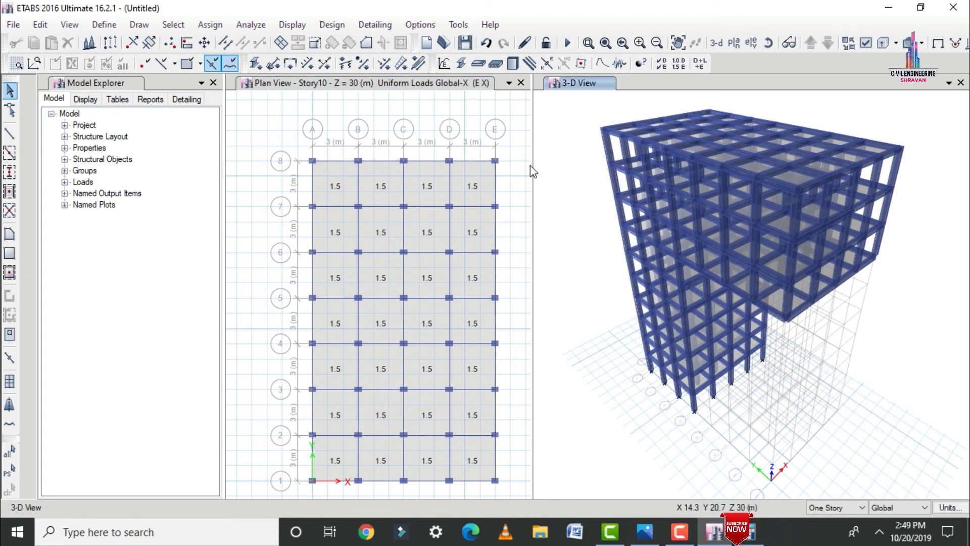
pyautogui.moveTo(531, 165); pyautogui.dragTo(559, 167)
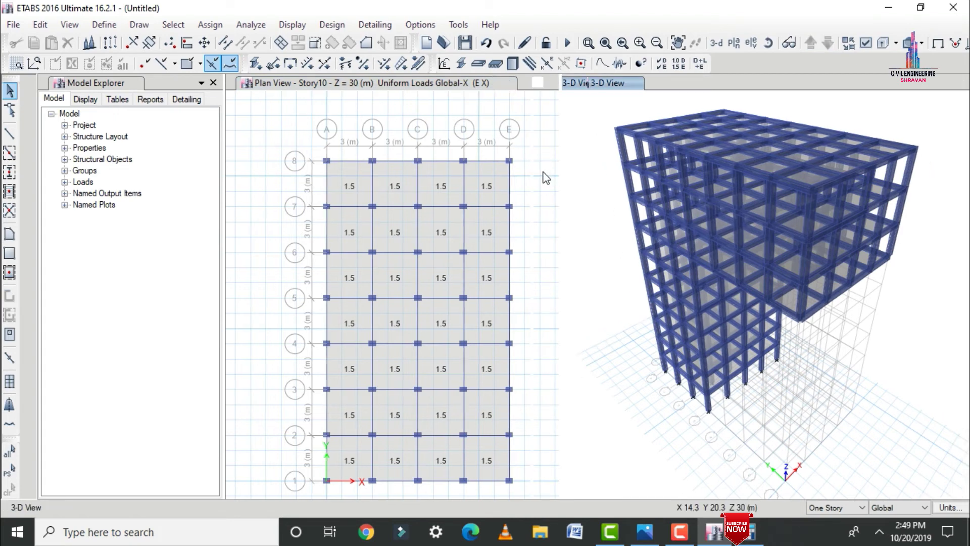
pyautogui.click(546, 176)
pyautogui.hotkey('ctrl', 'shift', 'a')
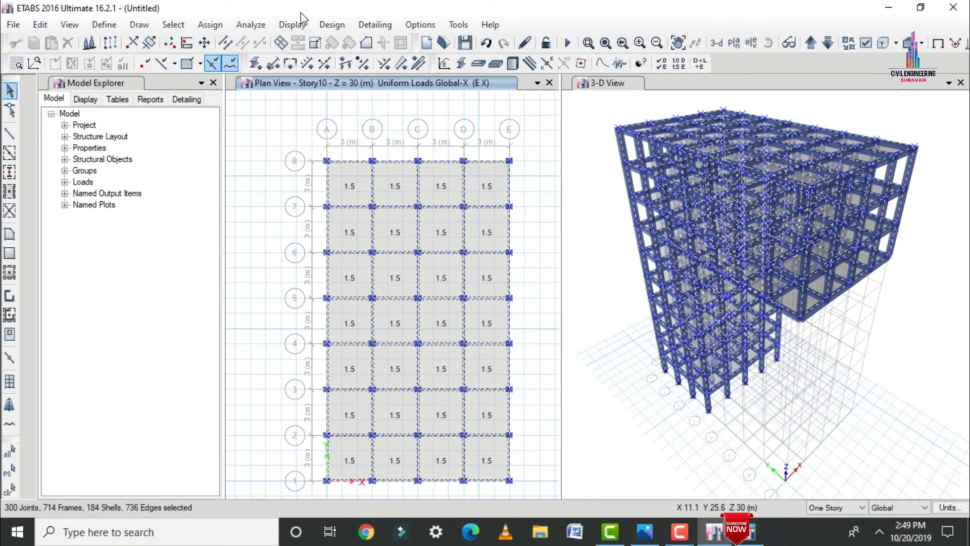
pyautogui.click(251, 24)
pyautogui.moveTo(219, 29)
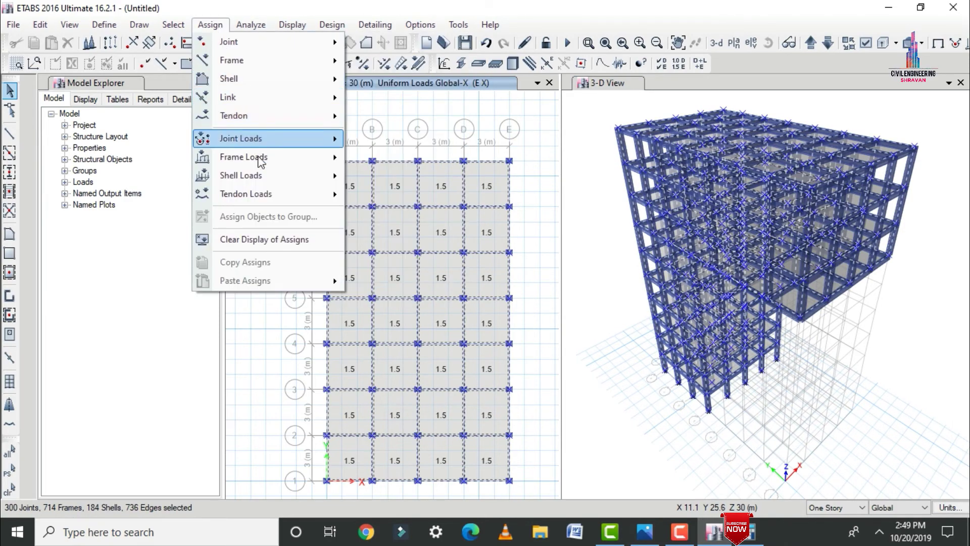
pyautogui.moveTo(261, 176)
pyautogui.click(395, 198)
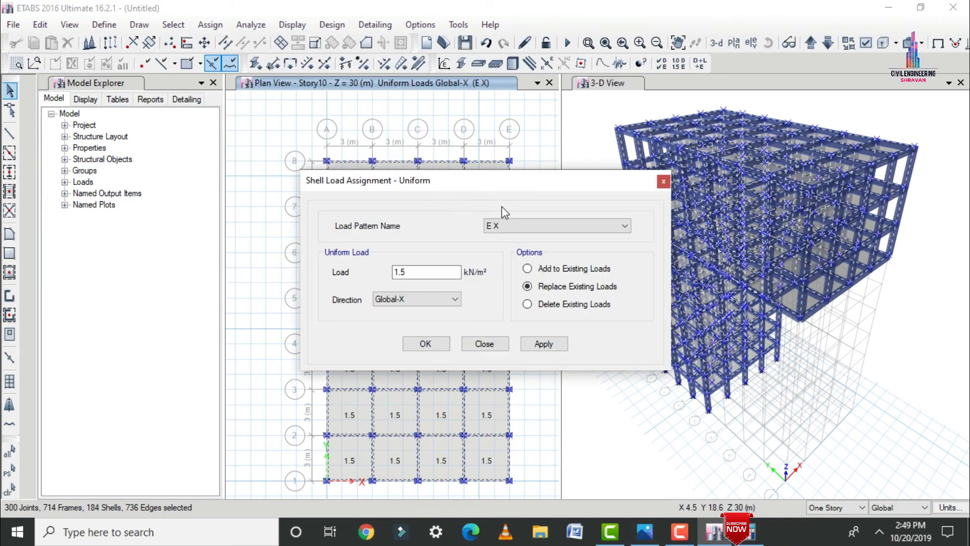
pyautogui.click(517, 232)
pyautogui.click(534, 272)
pyautogui.click(453, 298)
pyautogui.click(409, 355)
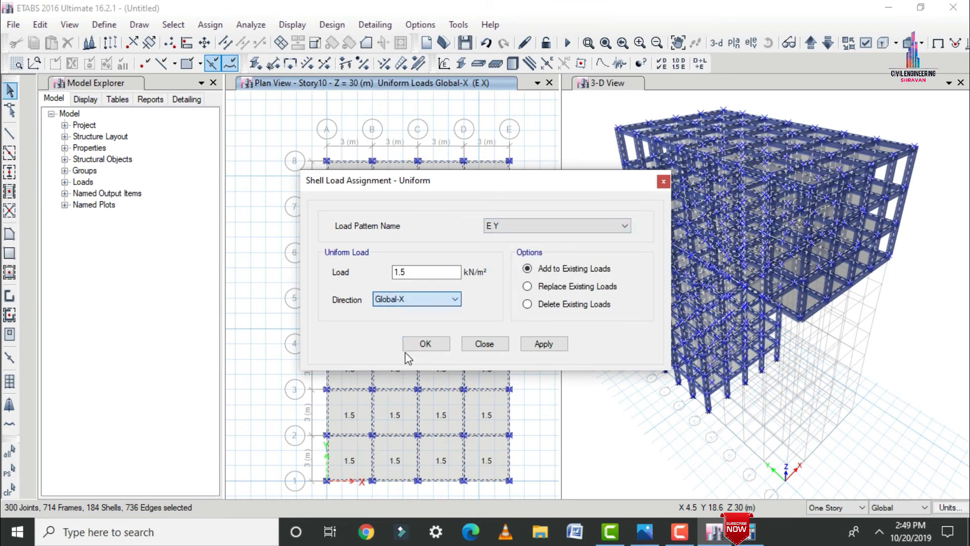
pyautogui.click(536, 348)
pyautogui.click(415, 343)
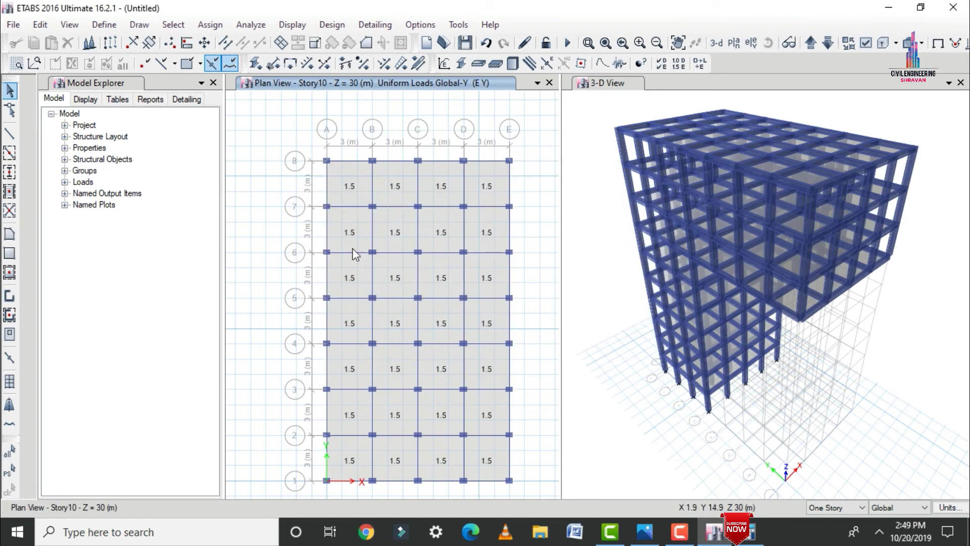
# Assign a windward wind pressure coefficient of 0.86 for the W X pattern to all shells, replacing existing loads.
pyautogui.hotkey('ctrl', 'a')
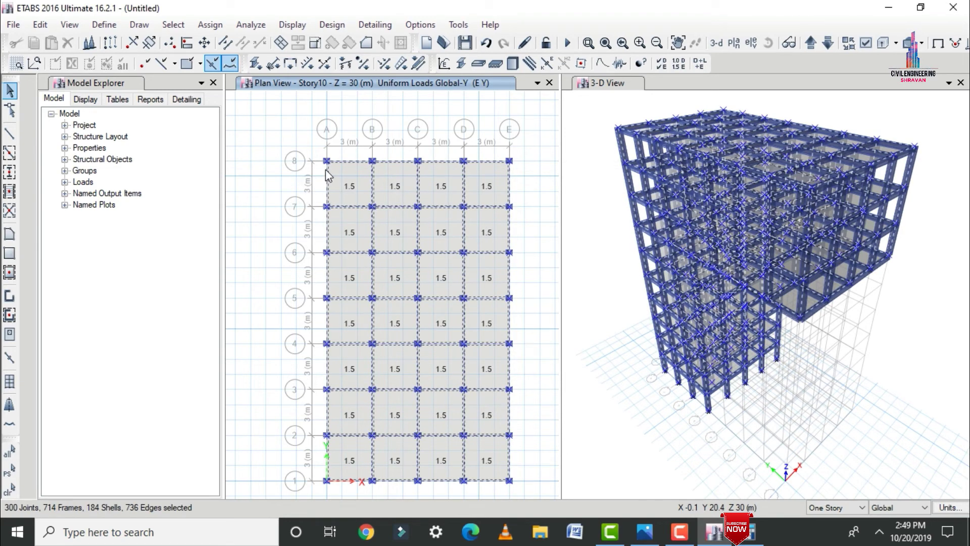
pyautogui.click(211, 24)
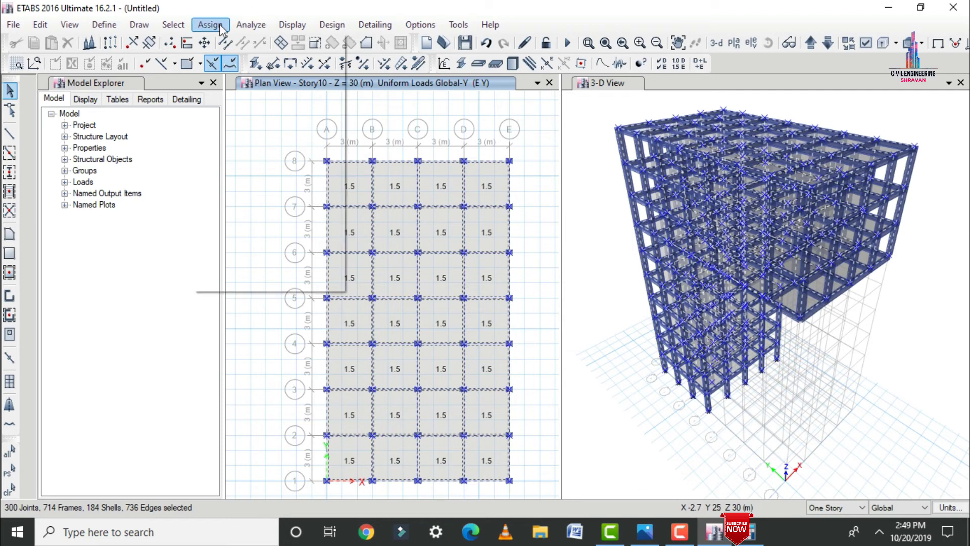
pyautogui.moveTo(259, 188)
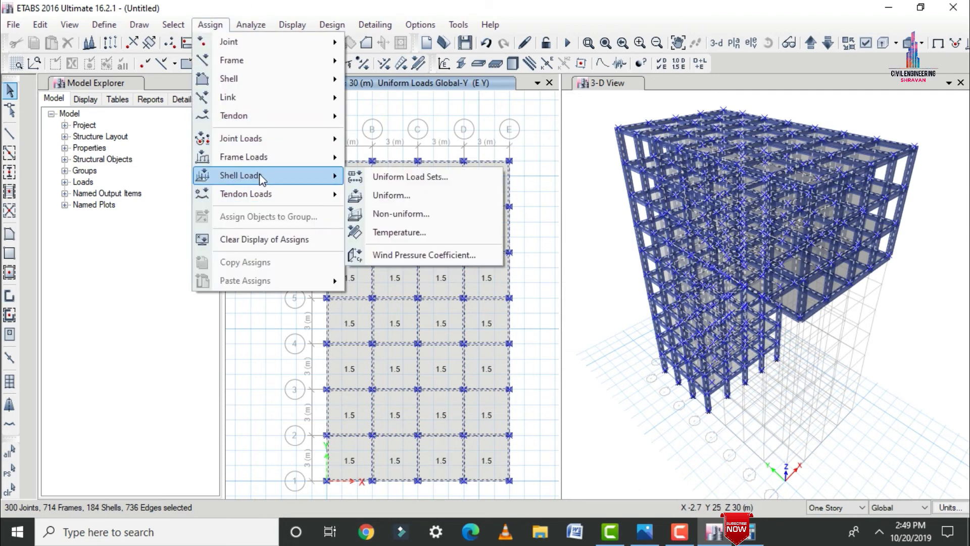
pyautogui.click(411, 251)
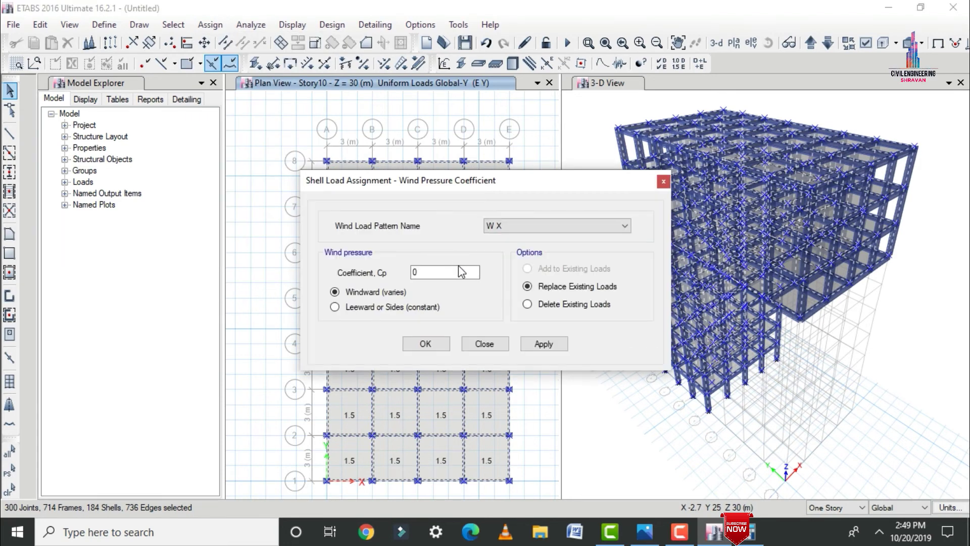
pyautogui.click(445, 278)
pyautogui.write('.86')
pyautogui.click(539, 346)
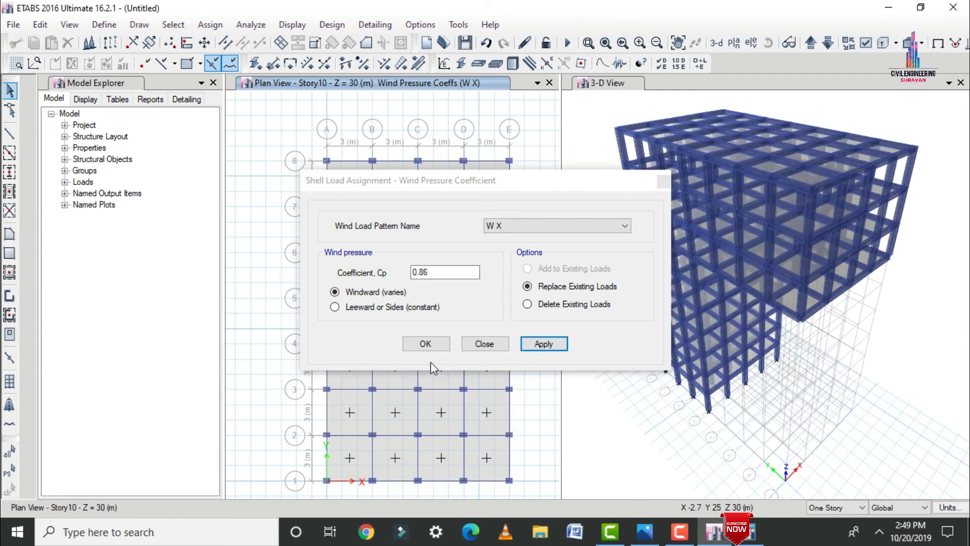
pyautogui.click(427, 346)
# Assign a windward wind pressure coefficient of 0.86 for the W Y pattern to all shells, replacing existing loads.
pyautogui.hotkey('ctrl', 'a')
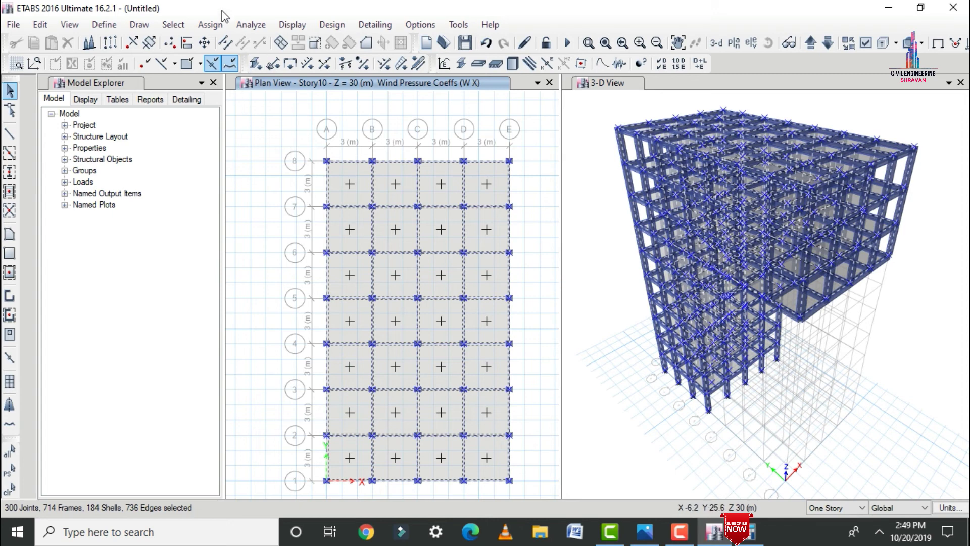
pyautogui.click(209, 25)
pyautogui.moveTo(265, 172)
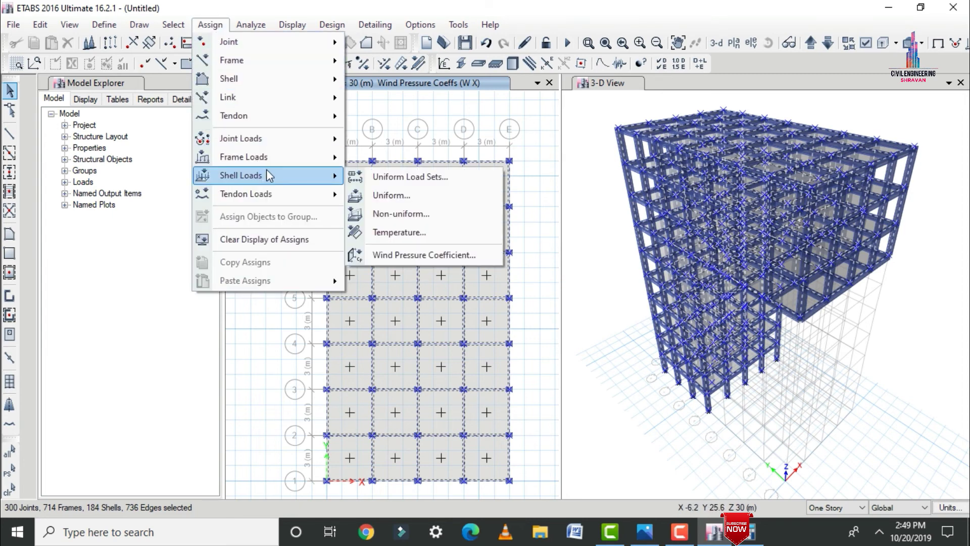
pyautogui.click(444, 252)
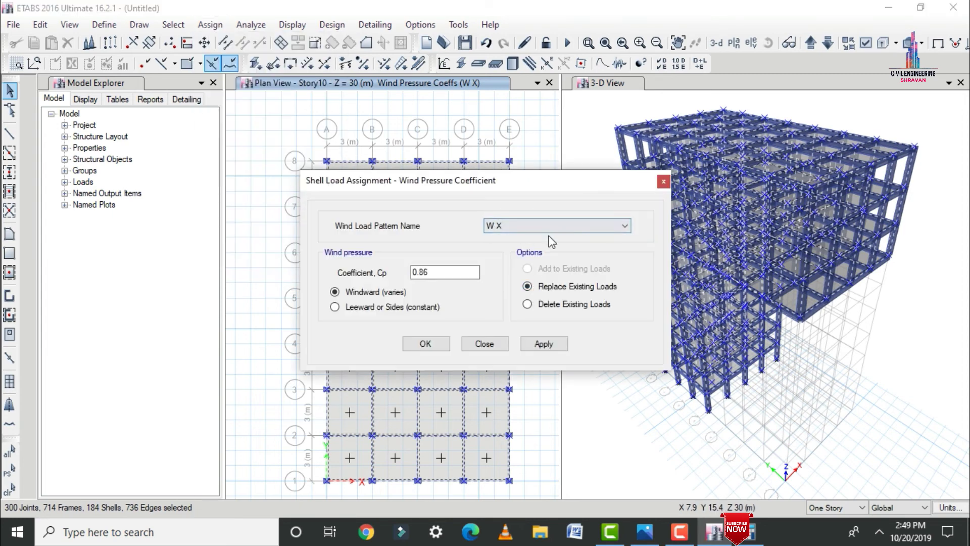
pyautogui.click(556, 225)
pyautogui.click(514, 248)
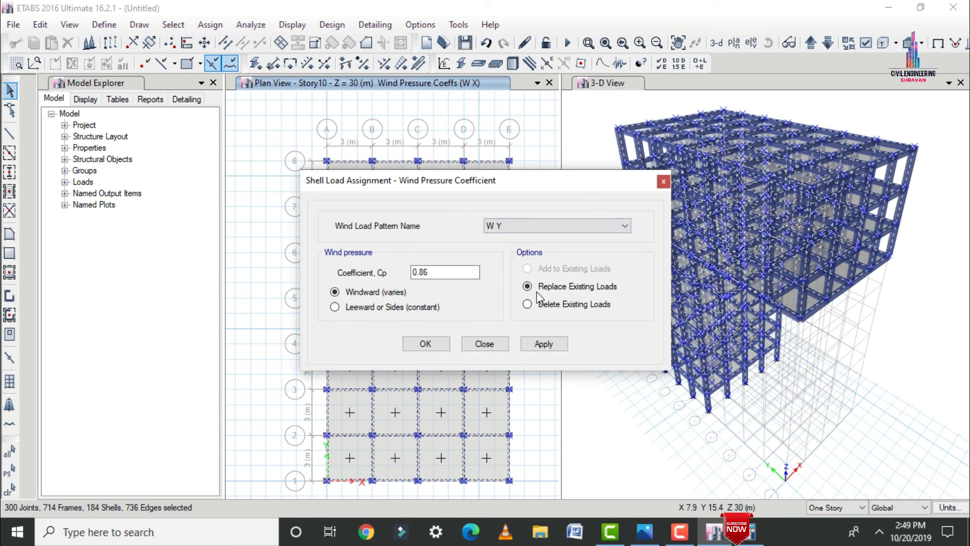
pyautogui.click(544, 344)
pyautogui.click(423, 343)
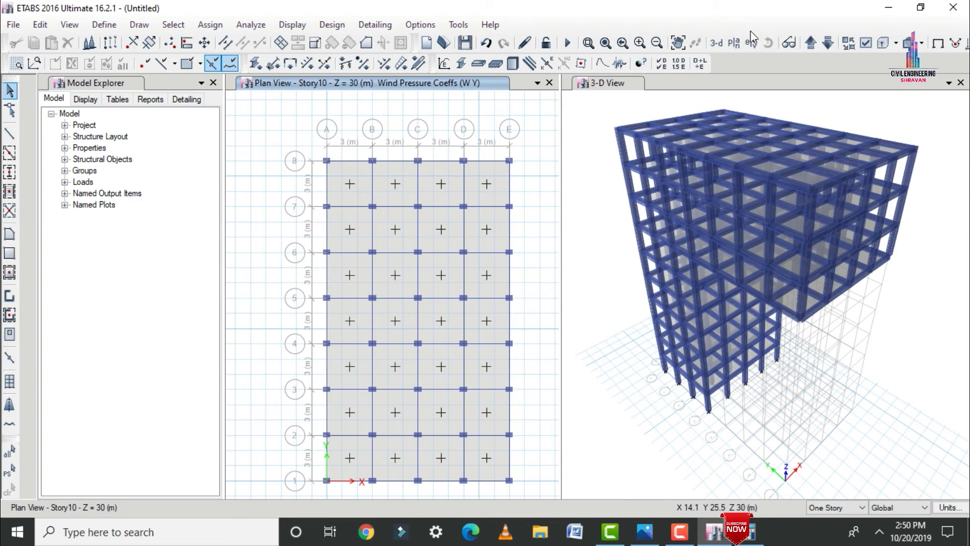
# Select all the base-level joints and assign fixed restraints to them, locking every translation and rotation.
pyautogui.click(810, 45)
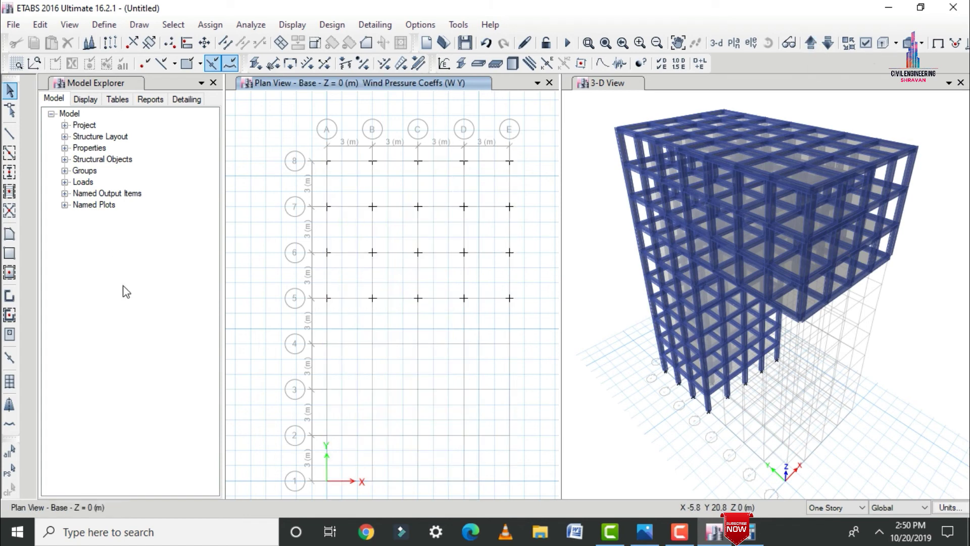
pyautogui.click(816, 508)
pyautogui.click(817, 508)
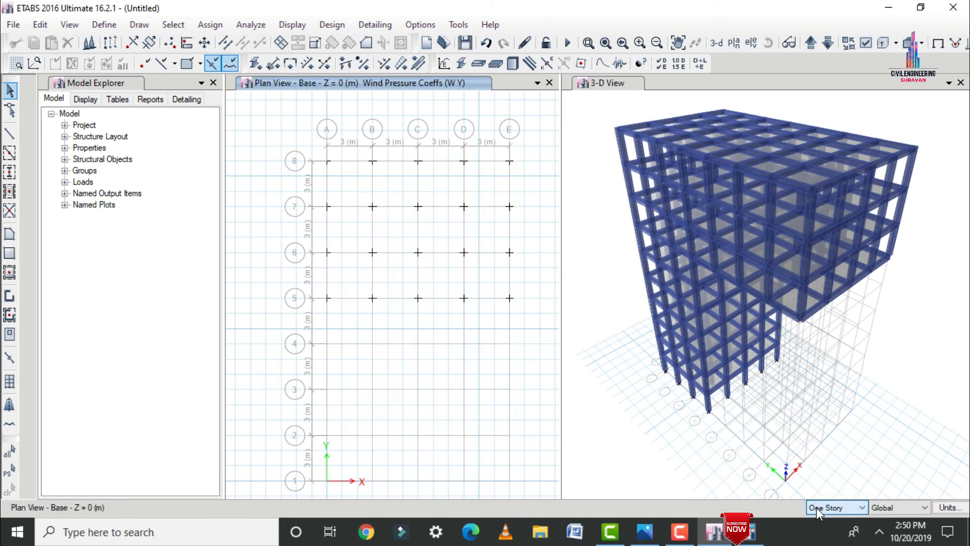
pyautogui.moveTo(306, 140); pyautogui.dragTo(542, 335)
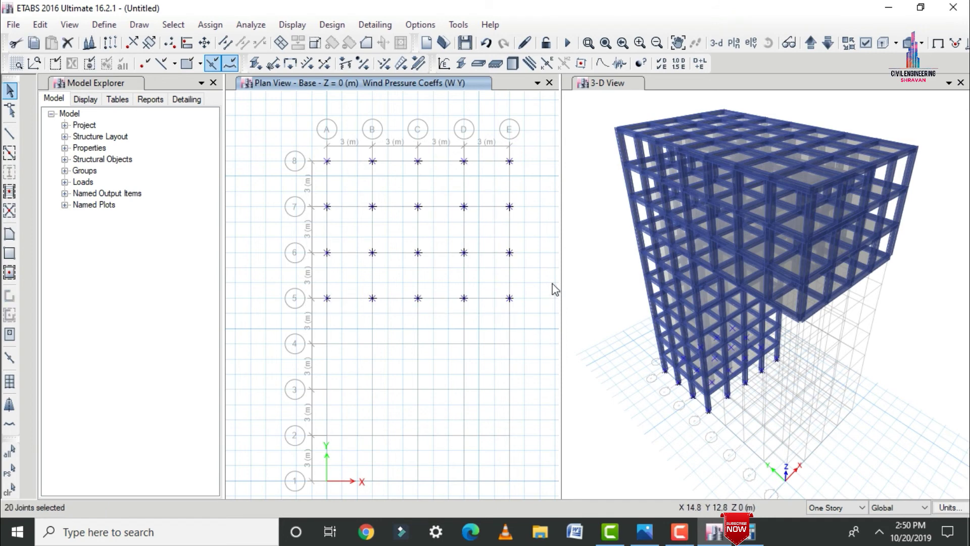
pyautogui.click(208, 25)
pyautogui.moveTo(226, 46)
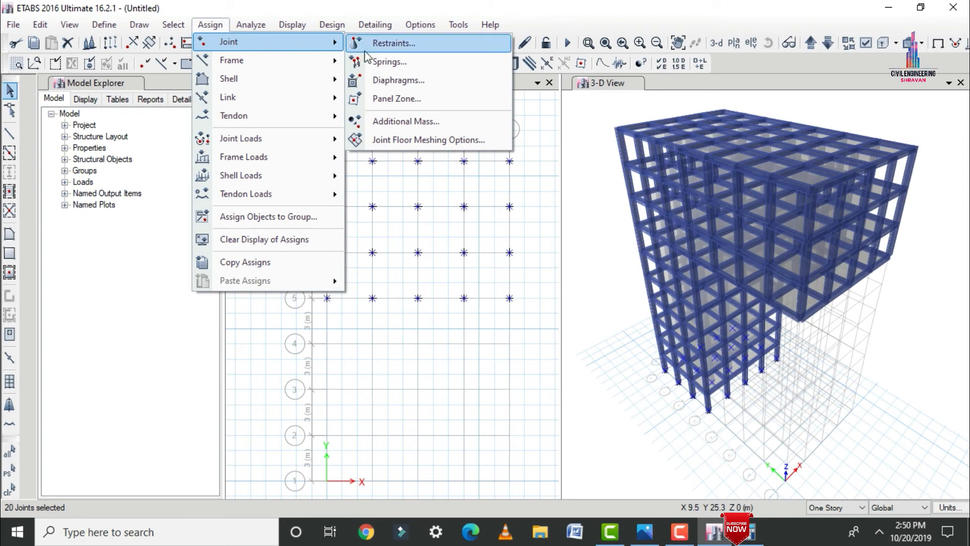
pyautogui.click(388, 46)
pyautogui.click(446, 316)
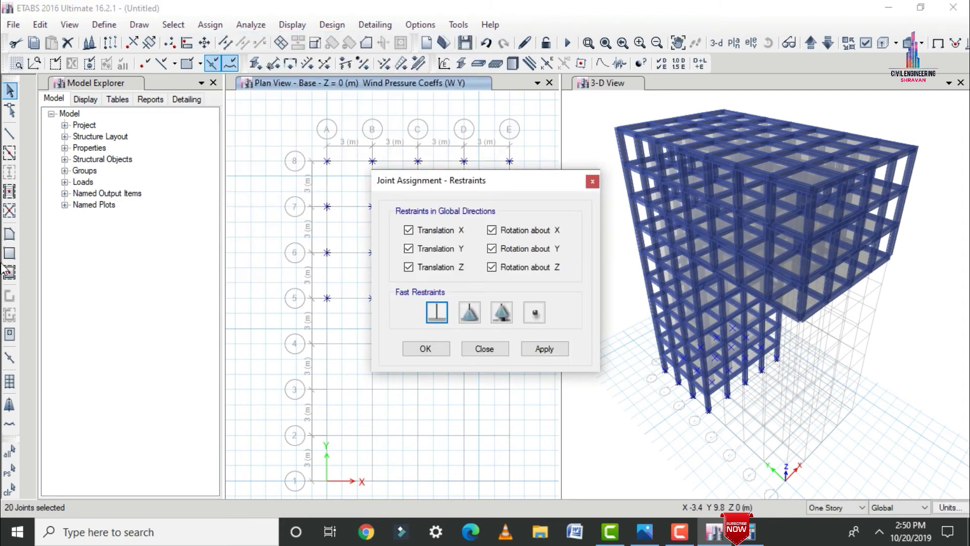
pyautogui.click(551, 350)
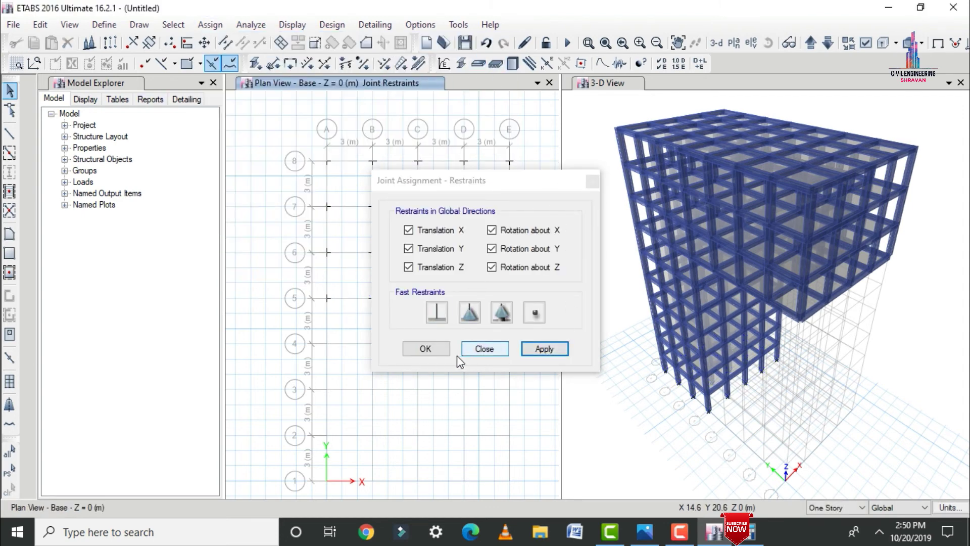
pyautogui.click(438, 351)
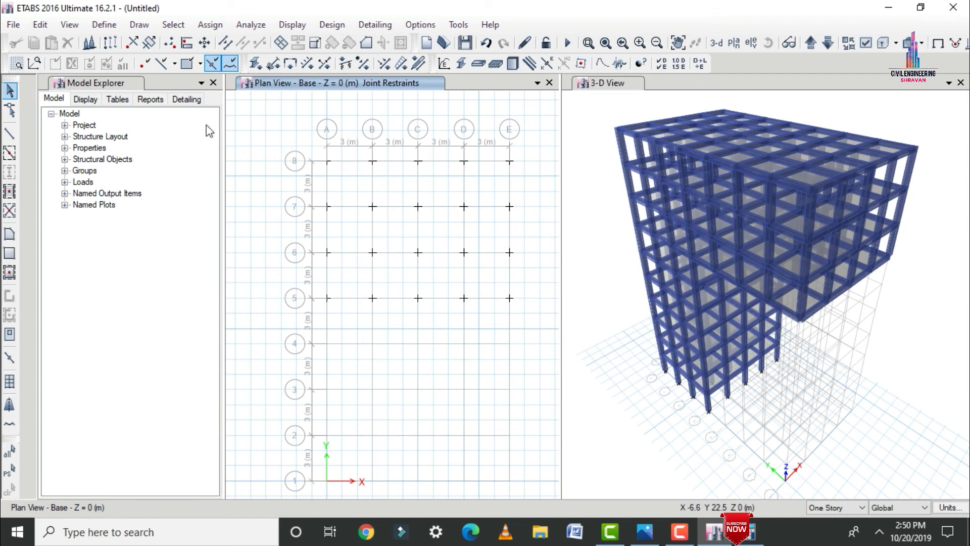
# Add the default design load combinations for Concrete Frame Design.
pyautogui.click(99, 32)
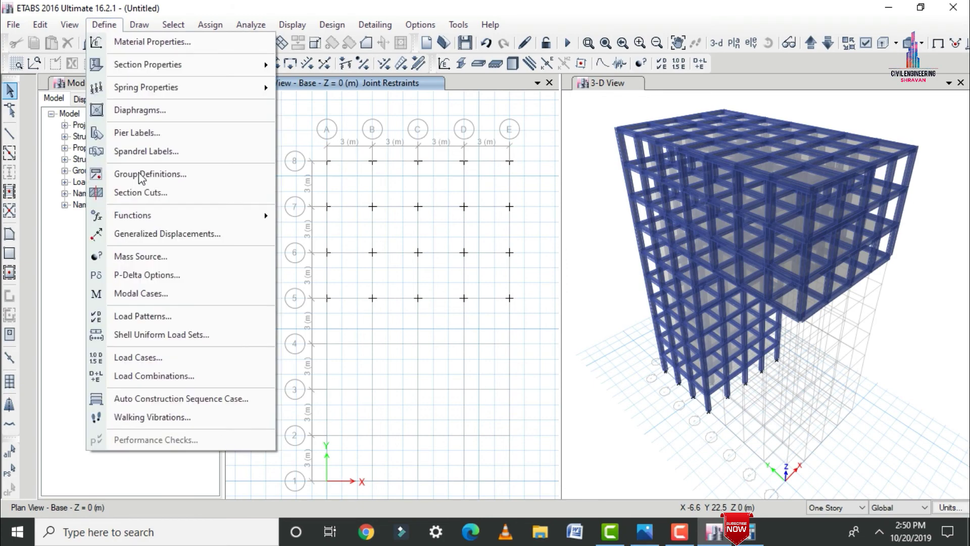
pyautogui.click(180, 376)
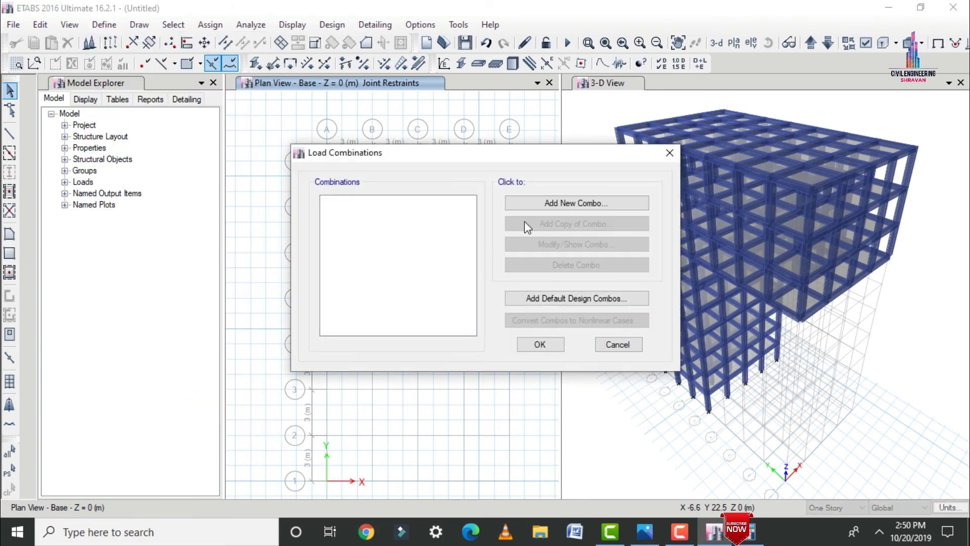
pyautogui.click(547, 300)
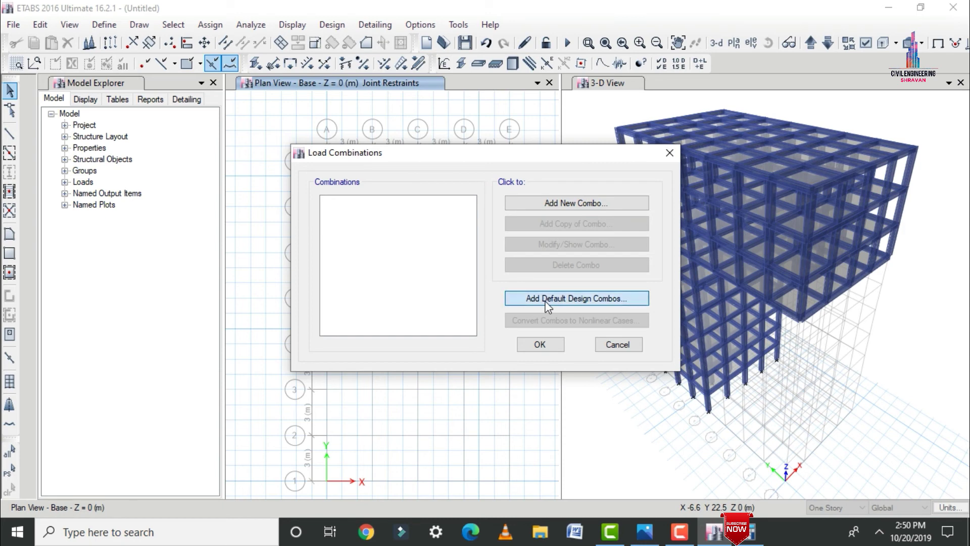
pyautogui.click(432, 243)
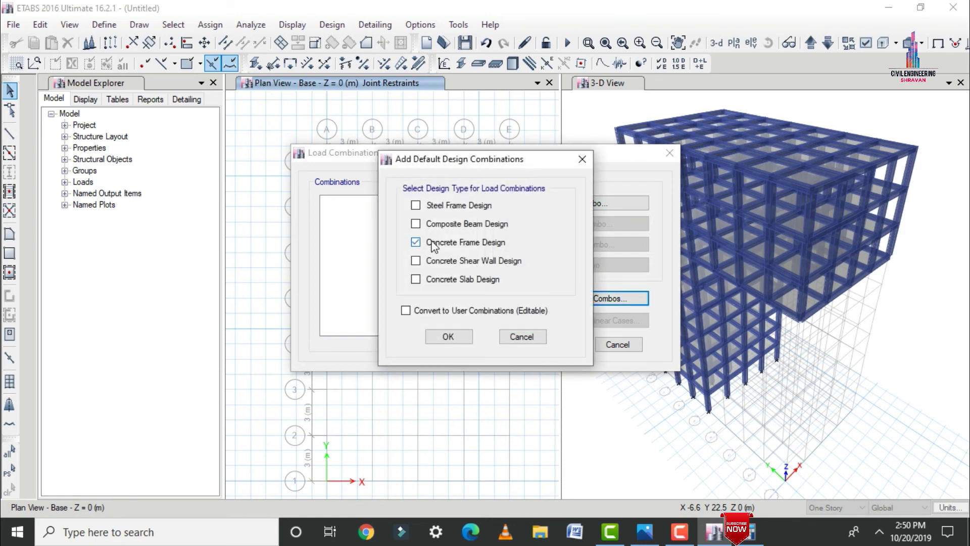
pyautogui.click(453, 336)
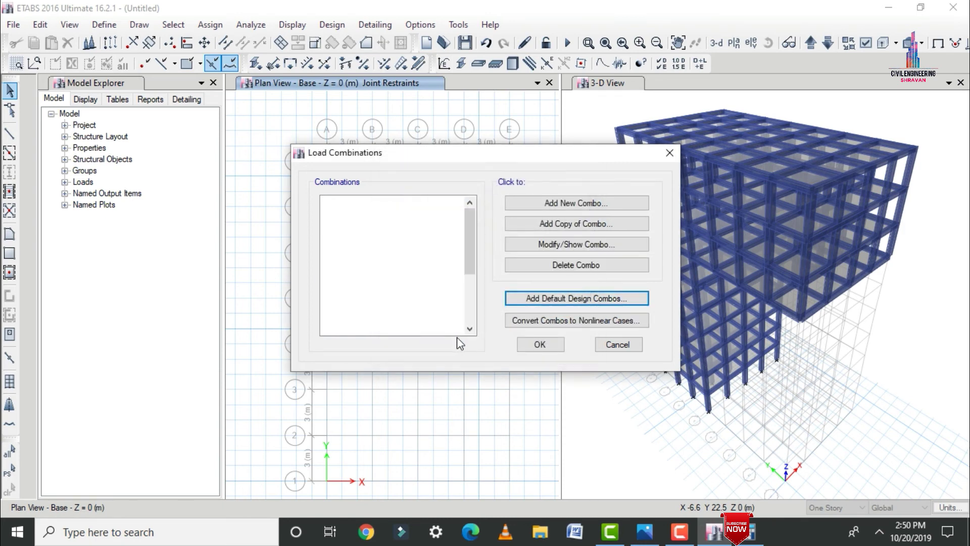
pyautogui.moveTo(466, 229)
pyautogui.mouseDown()
pyautogui.moveTo(465, 298)
pyautogui.moveTo(469, 216)
pyautogui.mouseUp()
pyautogui.click(540, 344)
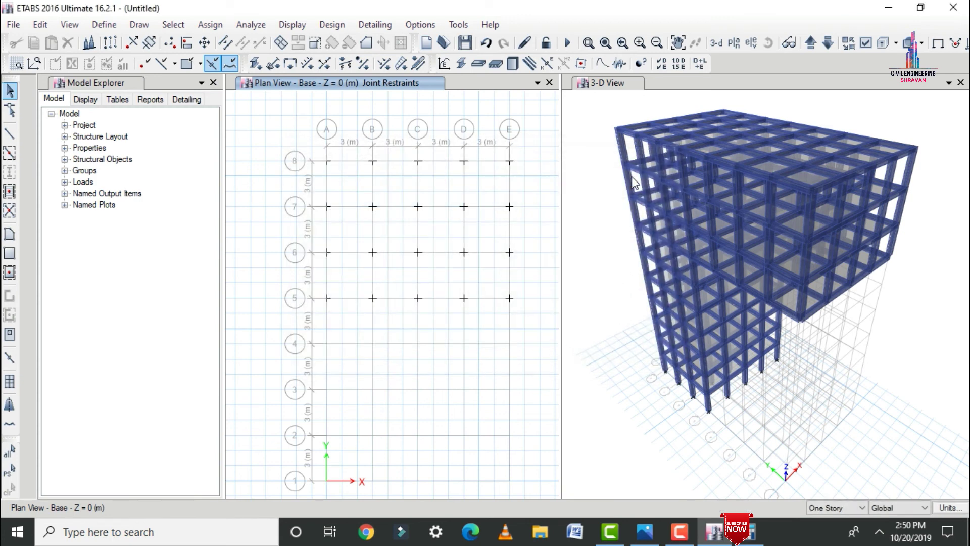
# Check the model for joints lying too close to other joints or frames, with a length tolerance of 1 mm.
pyautogui.click(811, 42)
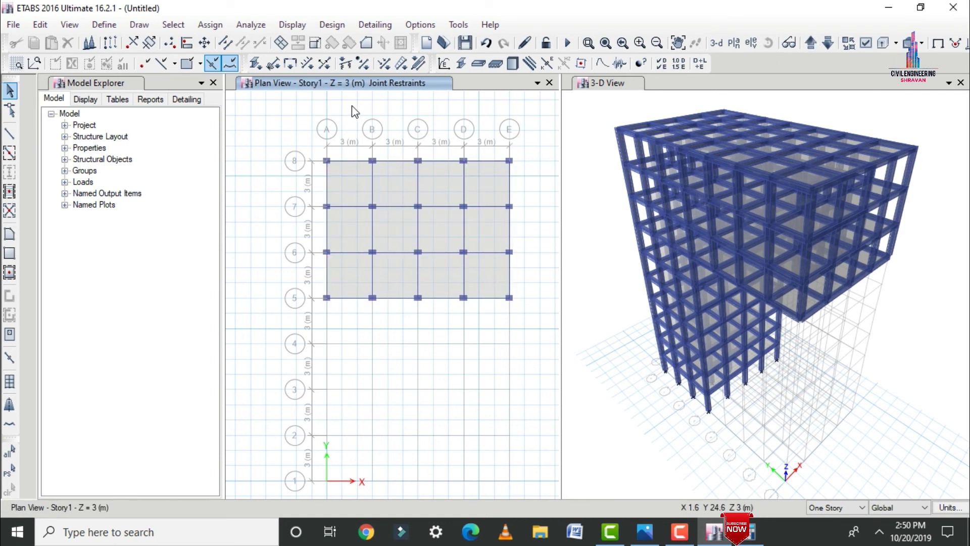
pyautogui.click(251, 26)
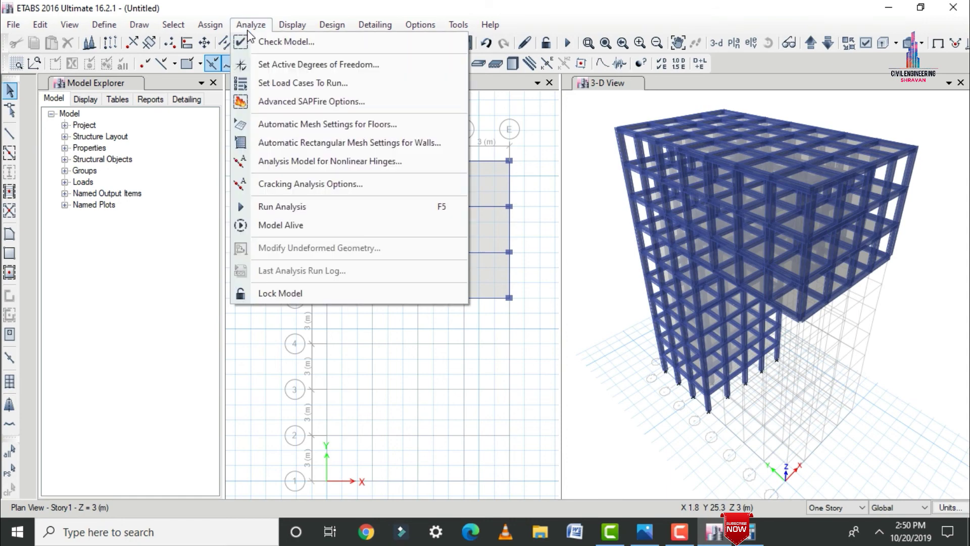
pyautogui.click(283, 41)
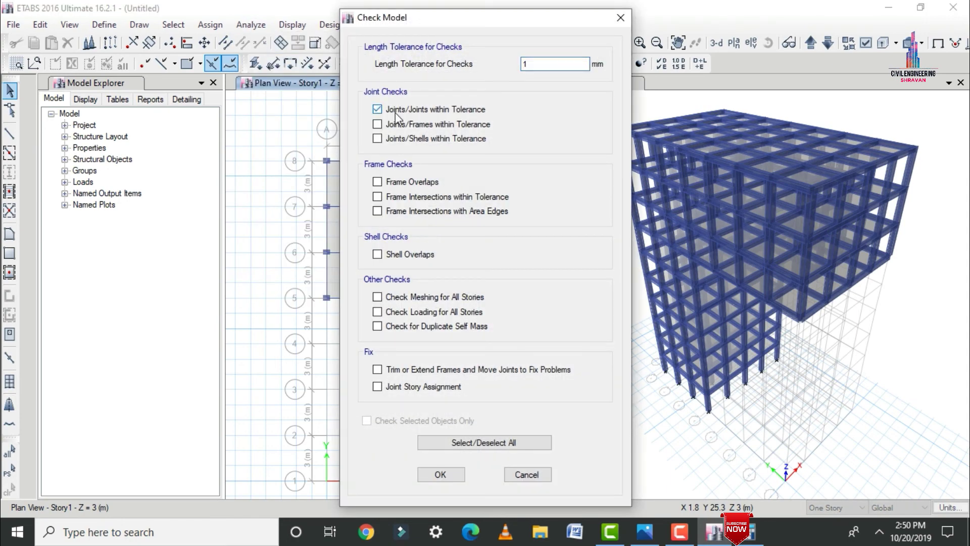
pyautogui.click(395, 124)
pyautogui.click(442, 478)
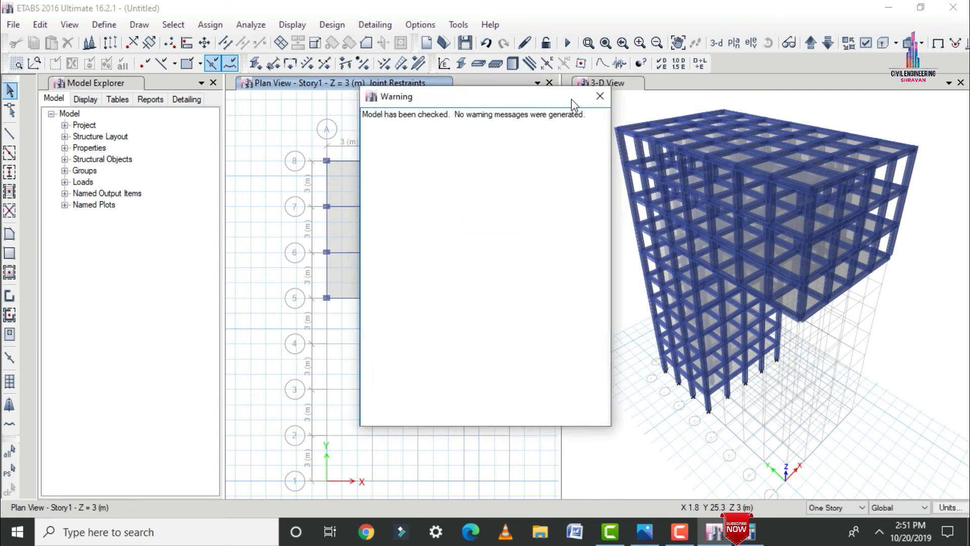
pyautogui.click(599, 99)
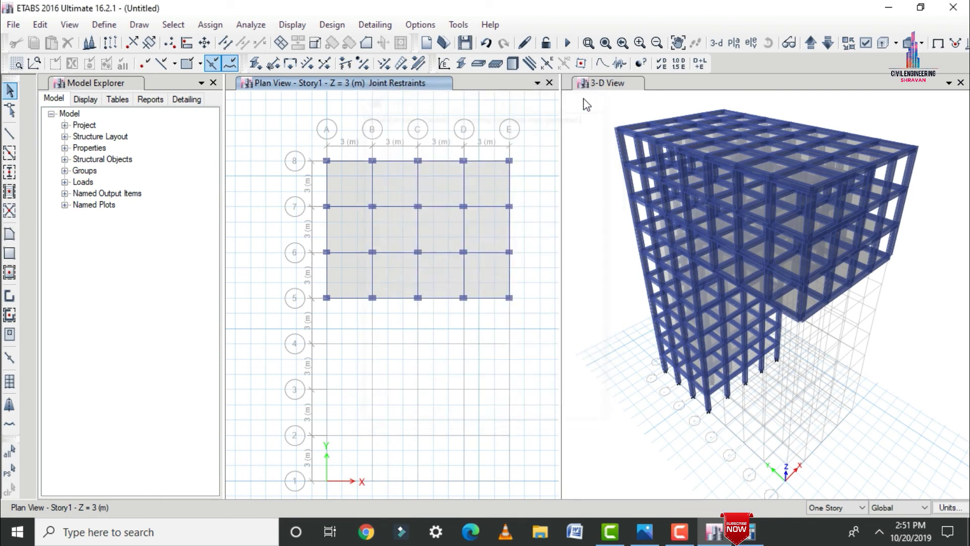
# Run the analysis for all load cases with the model saved as ETABS, and stop the displacement animation.
pyautogui.click(251, 24)
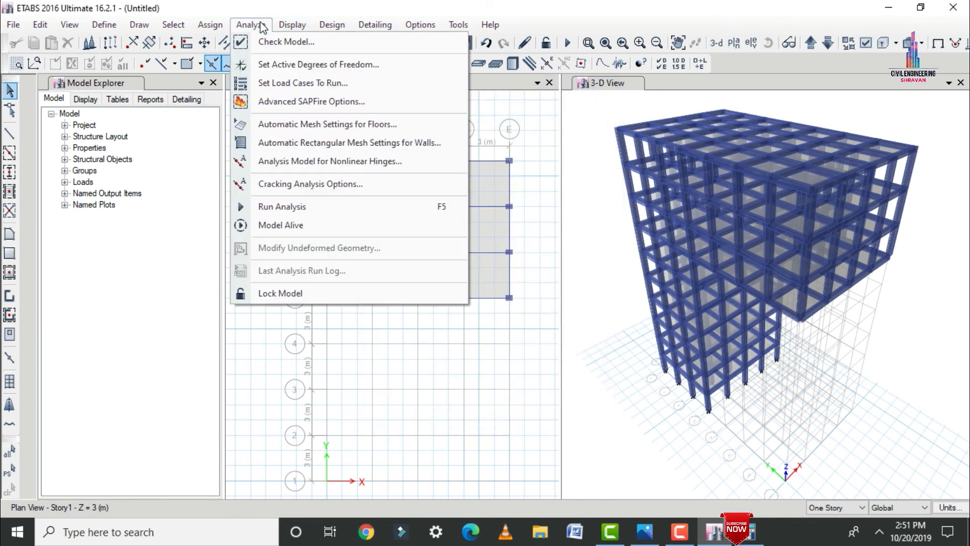
pyautogui.click(277, 85)
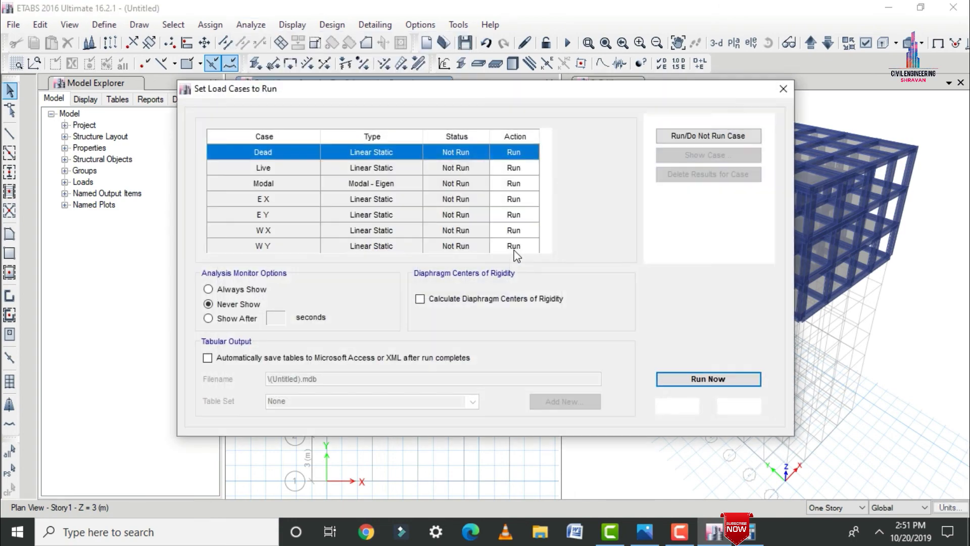
pyautogui.click(704, 381)
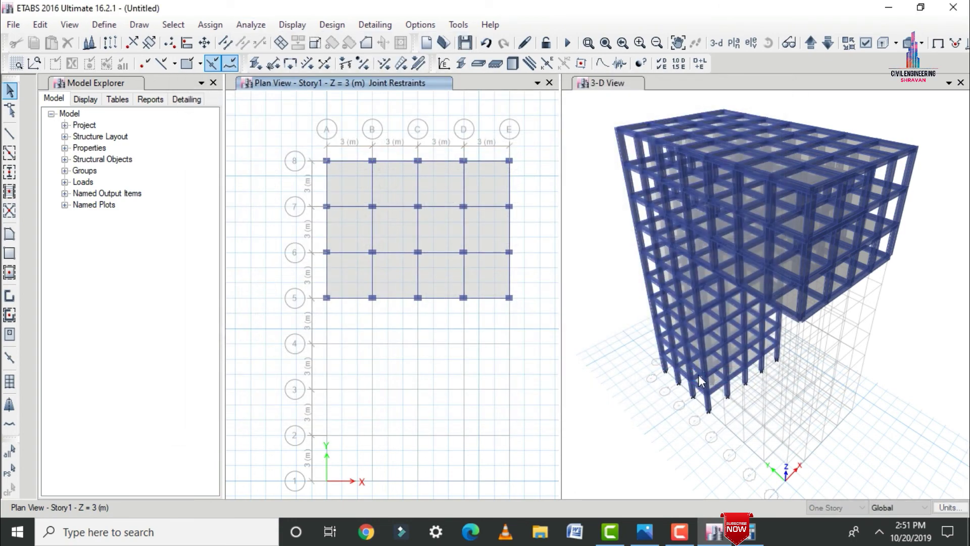
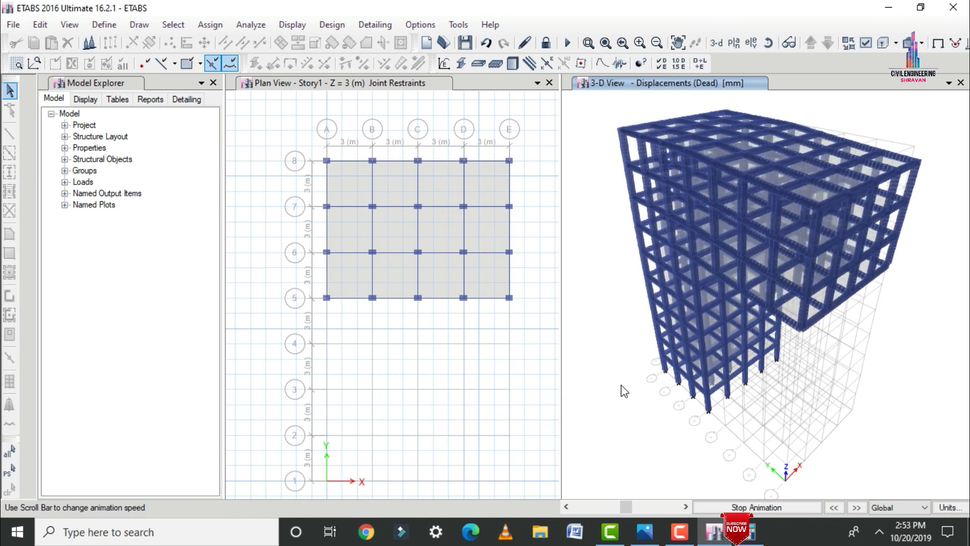
pyautogui.click(750, 510)
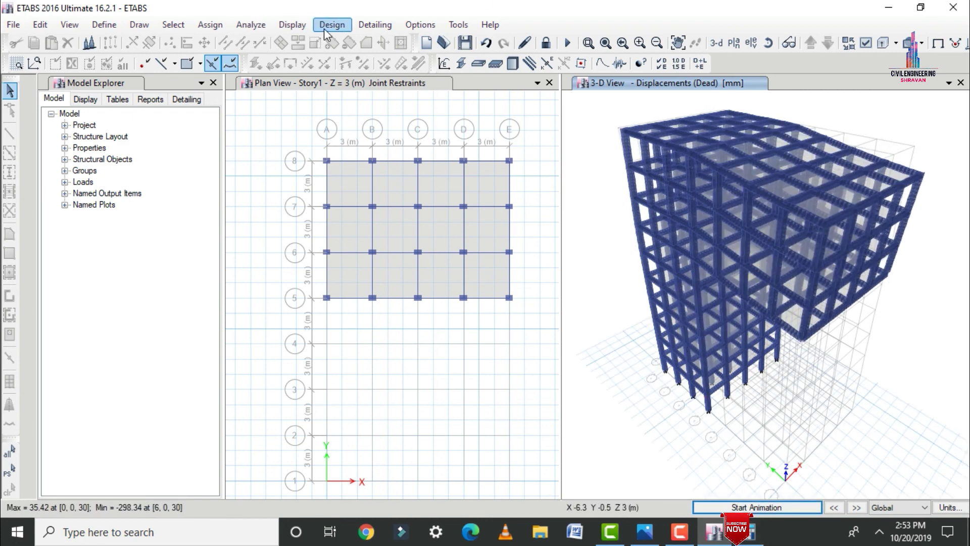
# Show the frames' filled Shear 2-2 diagram for the Dead load case in the 3-D view.
pyautogui.click(292, 24)
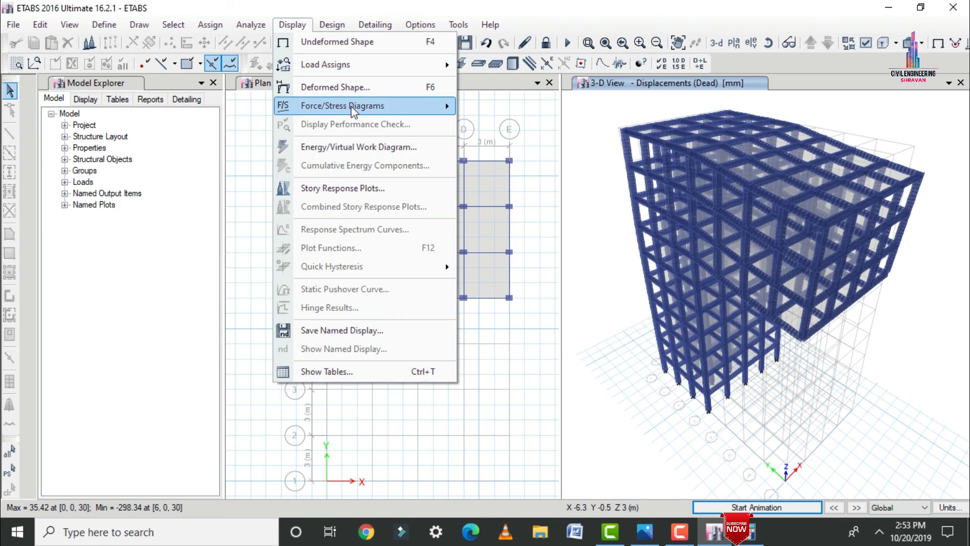
pyautogui.moveTo(352, 109)
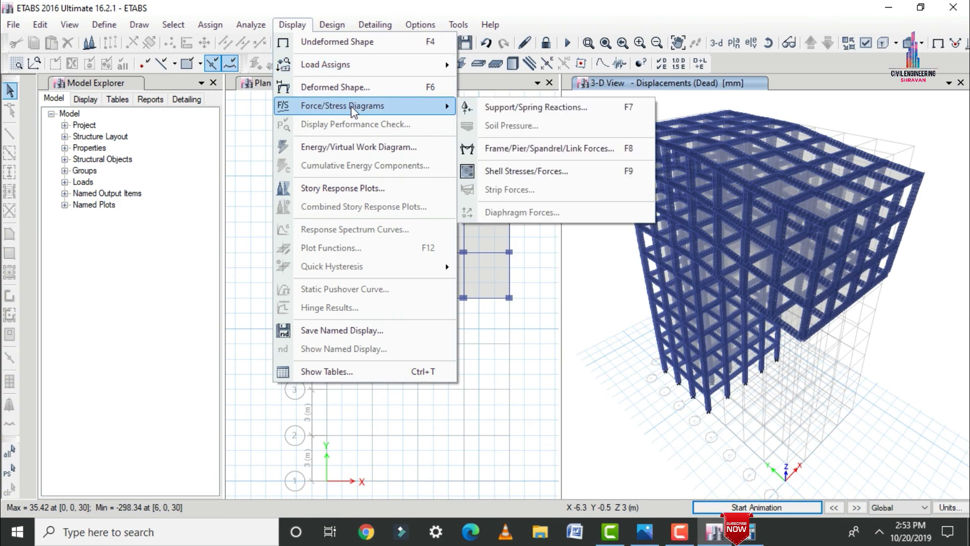
pyautogui.click(501, 152)
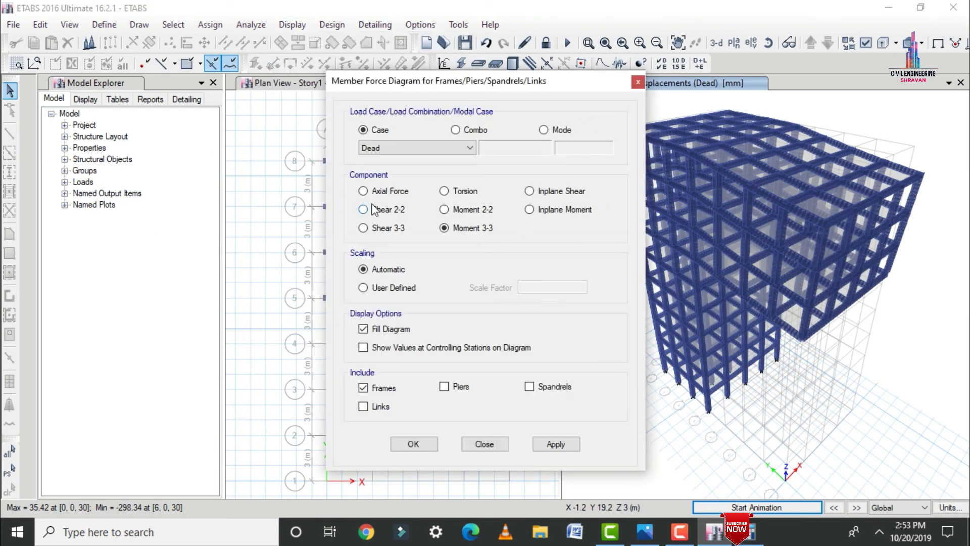
pyautogui.click(374, 209)
pyautogui.click(559, 444)
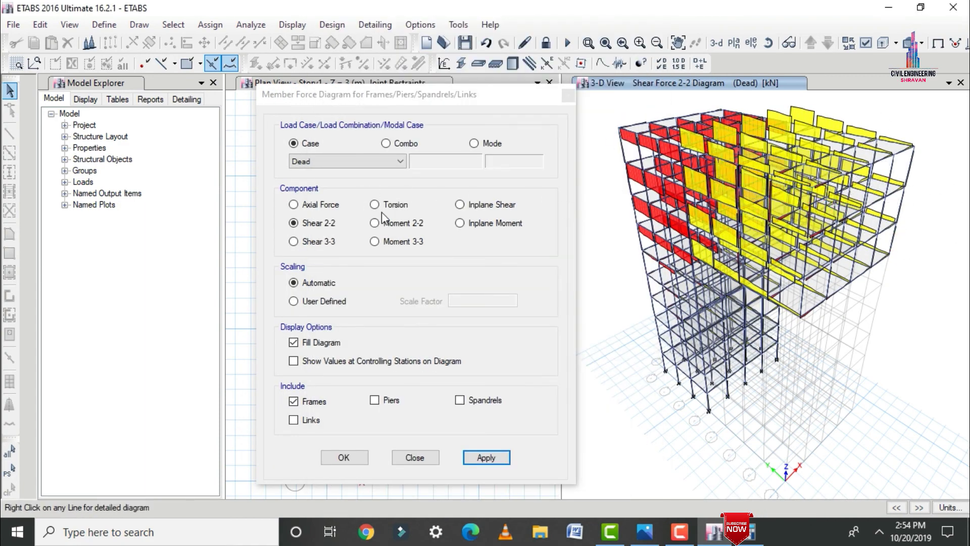
# View the frames' Moment 2-2, Moment 3-3 and Shear 3-3 diagrams in turn for the Dead load case.
pyautogui.click(385, 222)
pyautogui.click(469, 458)
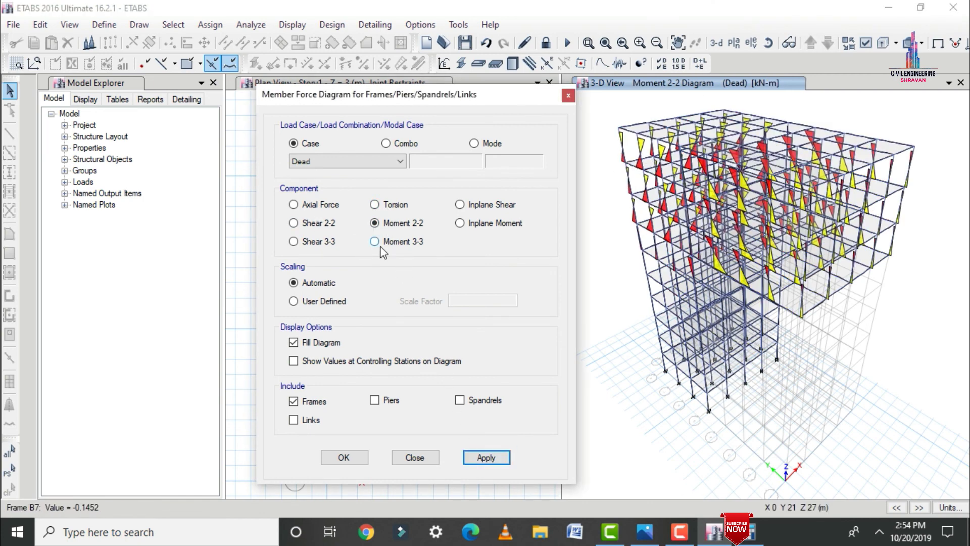
pyautogui.click(383, 242)
pyautogui.click(486, 458)
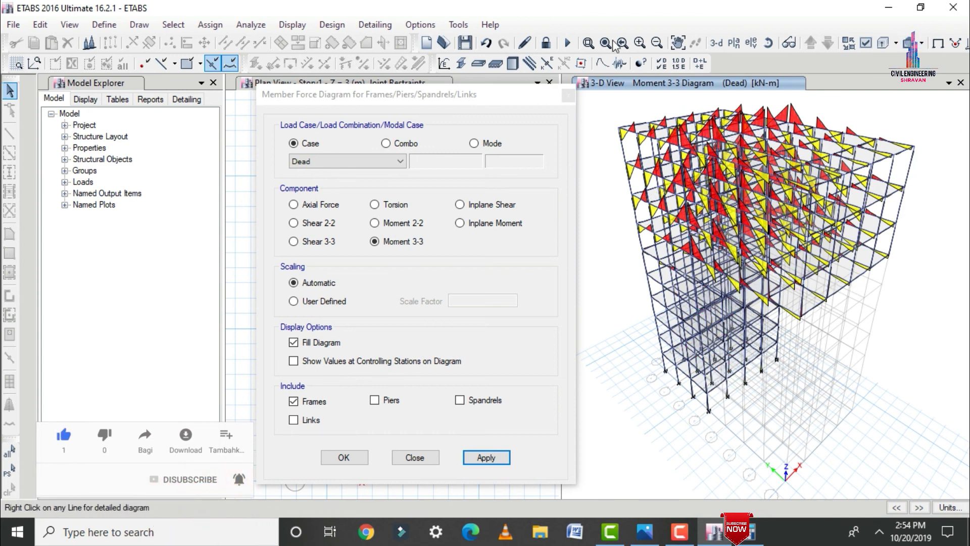
pyautogui.click(317, 246)
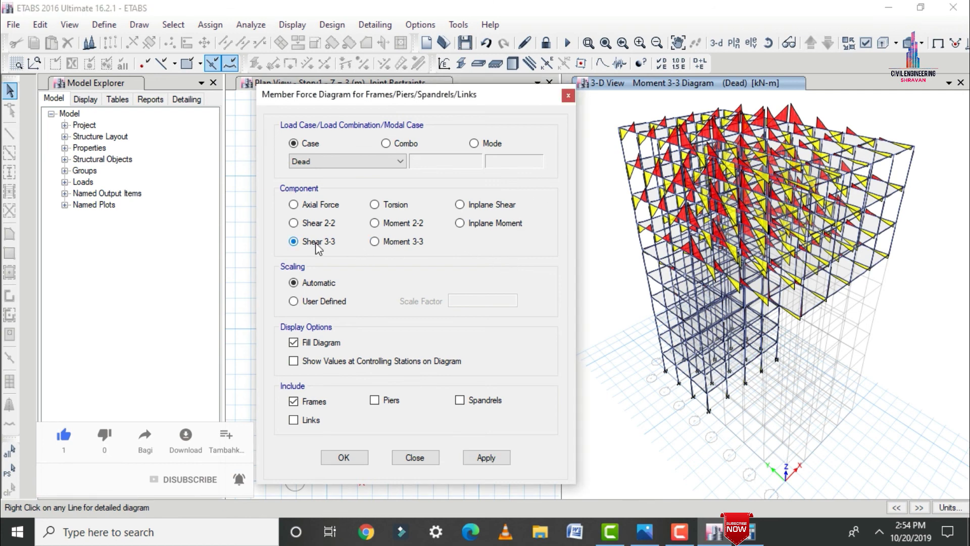
pyautogui.click(480, 458)
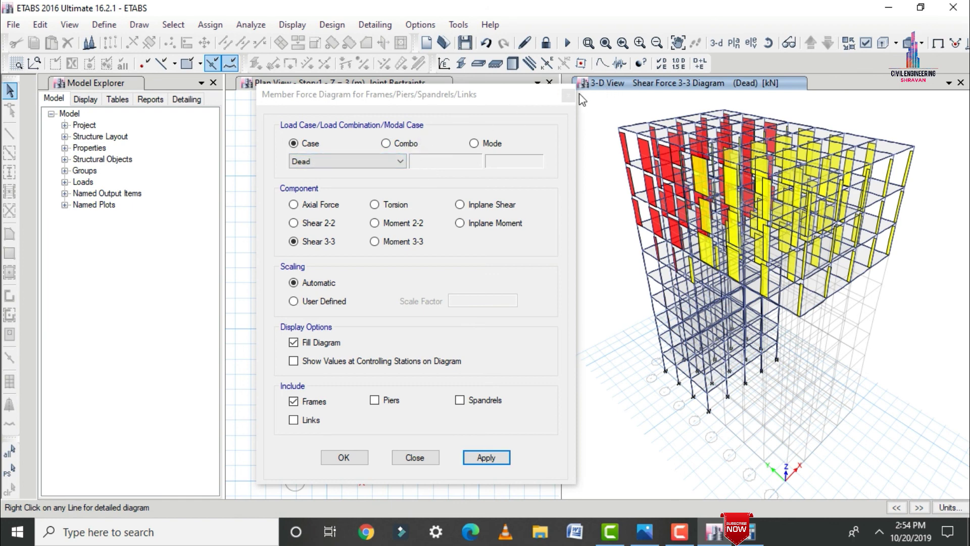
# View the frames' Shear 2-2, Moment 3-3 and Shear 3-3 diagrams for the DCon1 combination, ending with Shear 3-3 displayed.
pyautogui.click(386, 143)
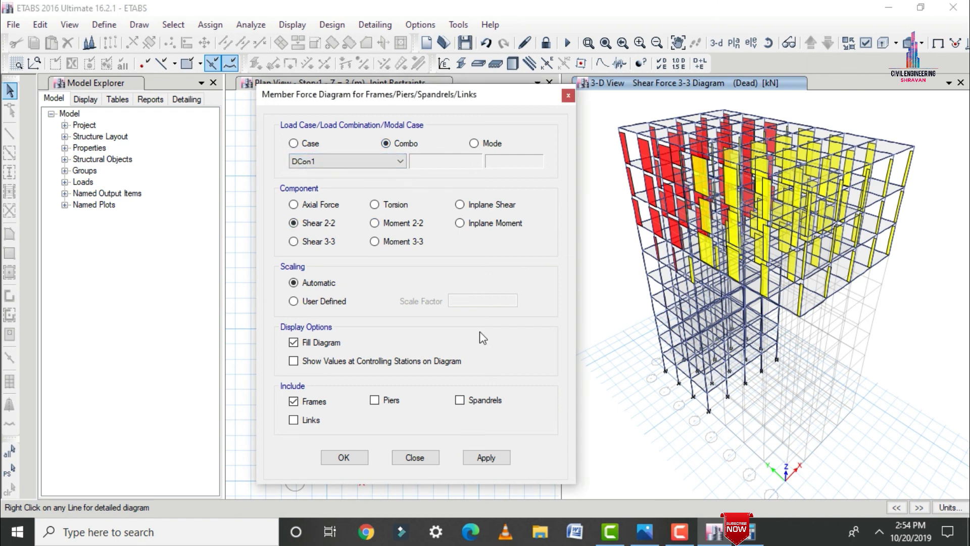
pyautogui.click(486, 457)
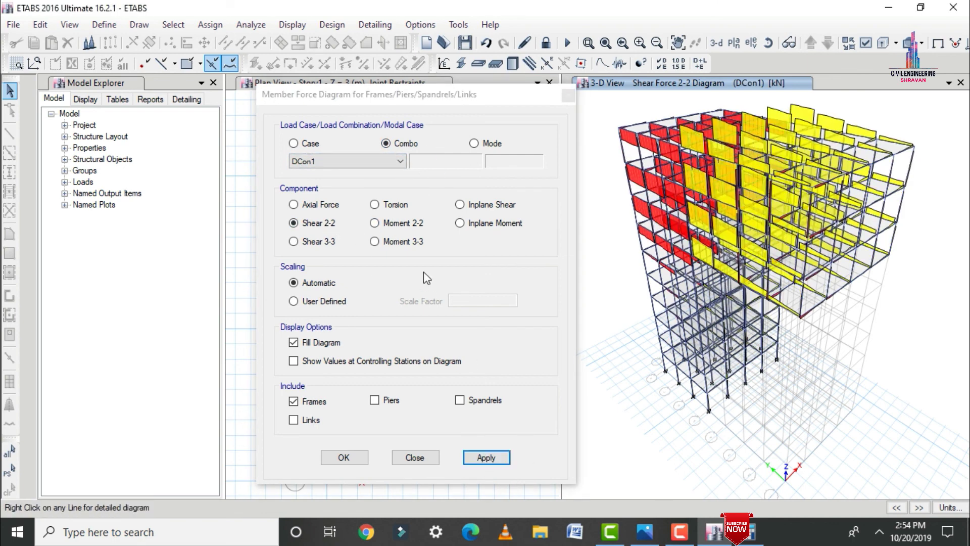
pyautogui.click(400, 241)
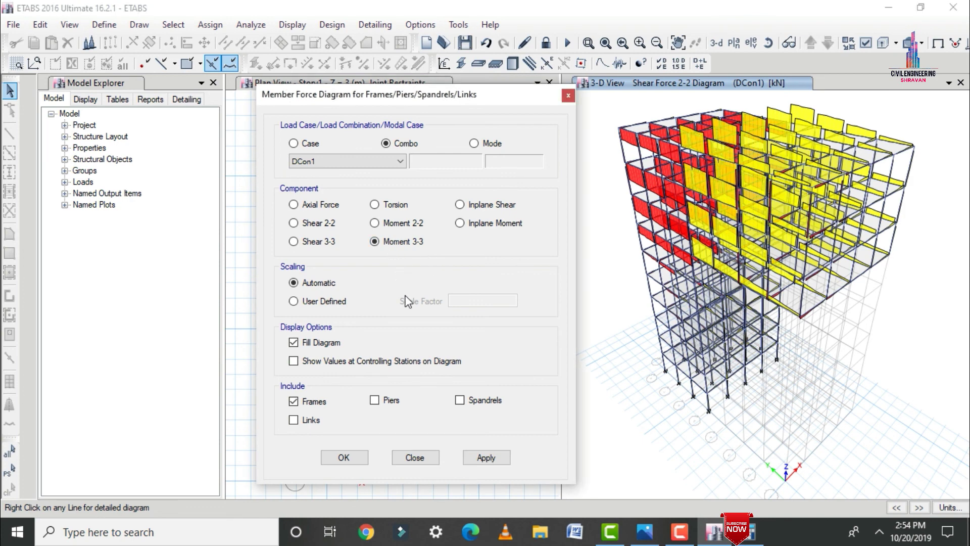
pyautogui.click(485, 457)
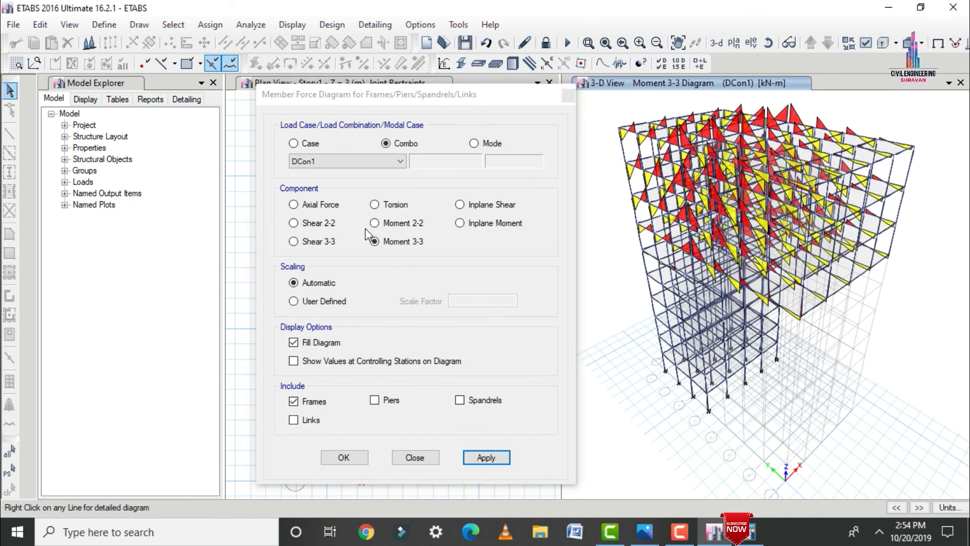
pyautogui.click(331, 243)
pyautogui.click(487, 457)
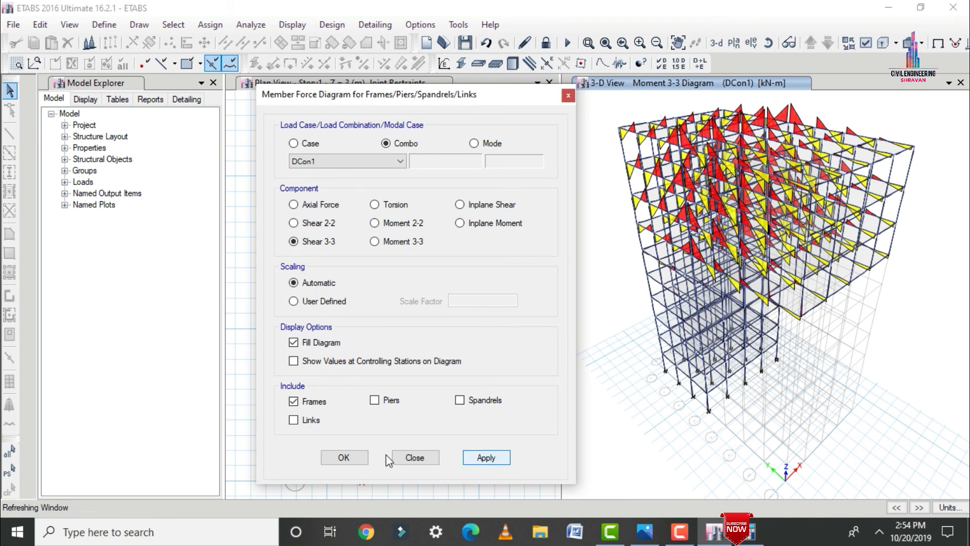
pyautogui.click(355, 462)
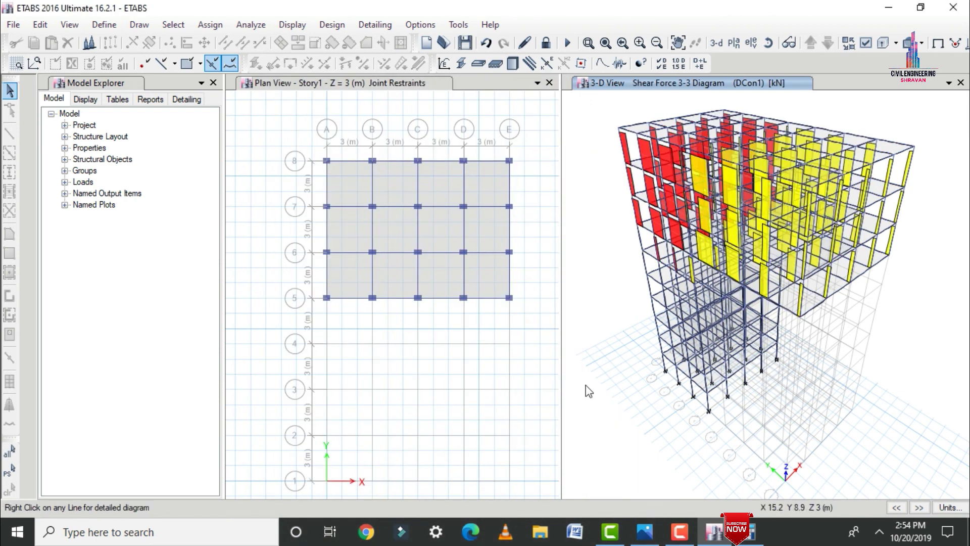
pyautogui.moveTo(644, 223)
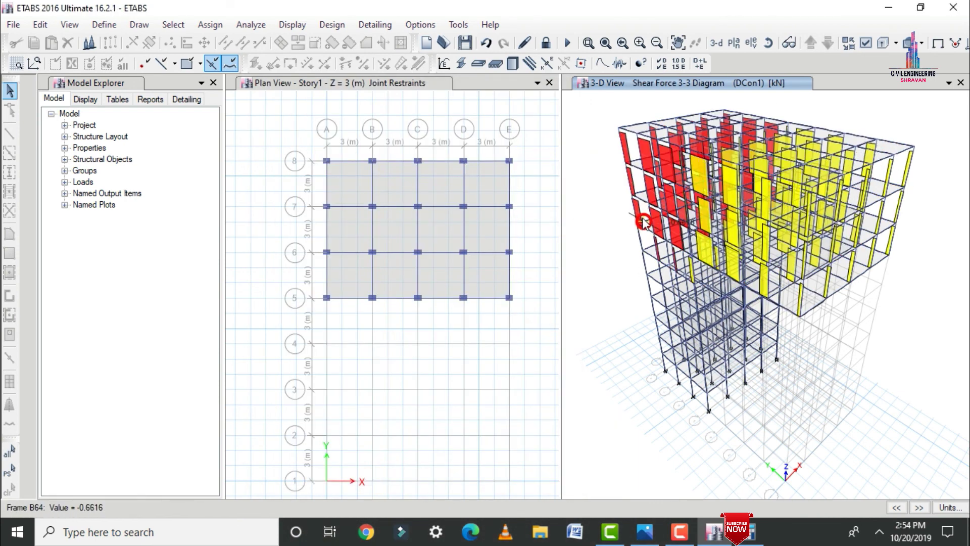